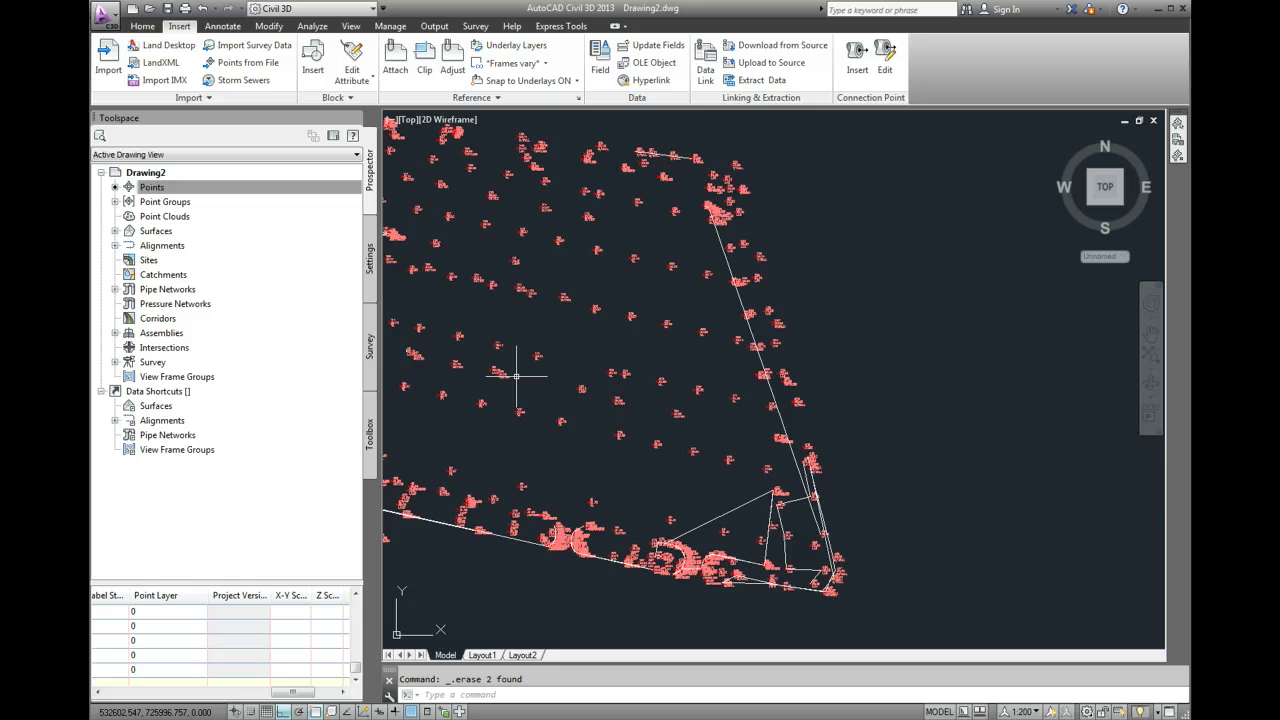
# - Examine the properties of the LAMP survey point, number 102
pyautogui.scroll(5, 566, 389)
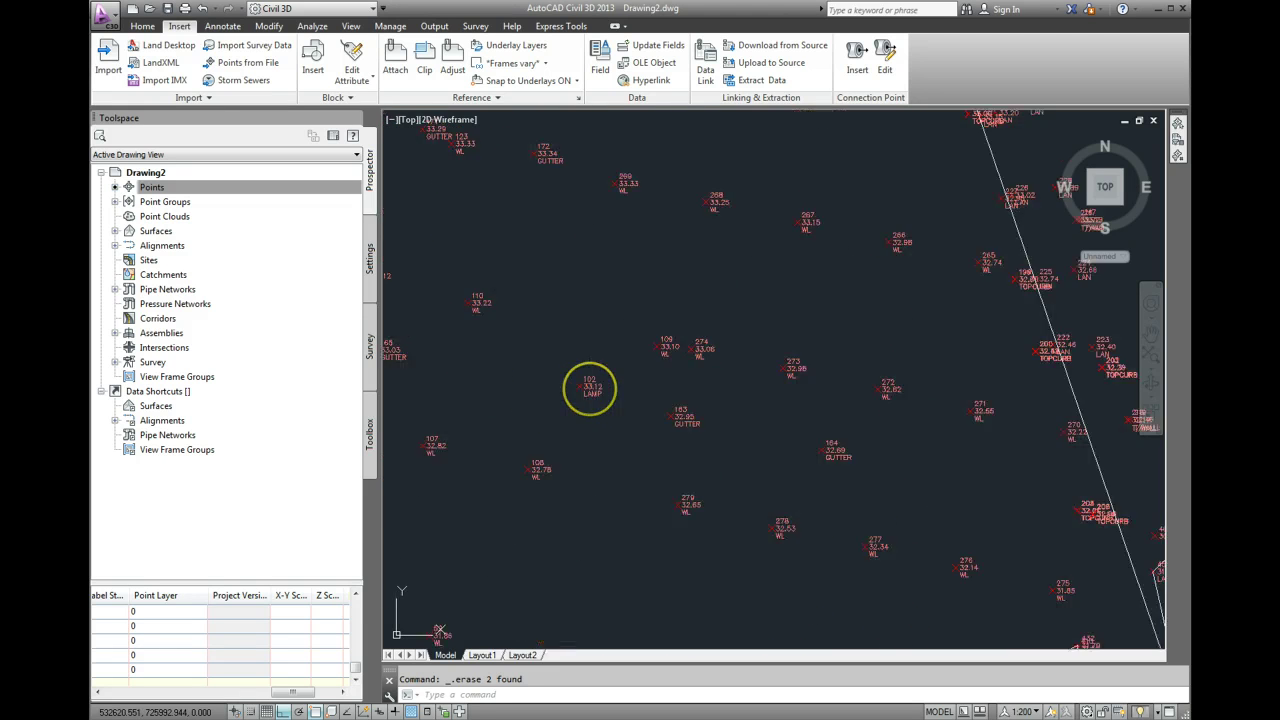
pyautogui.scroll(4, 588, 388)
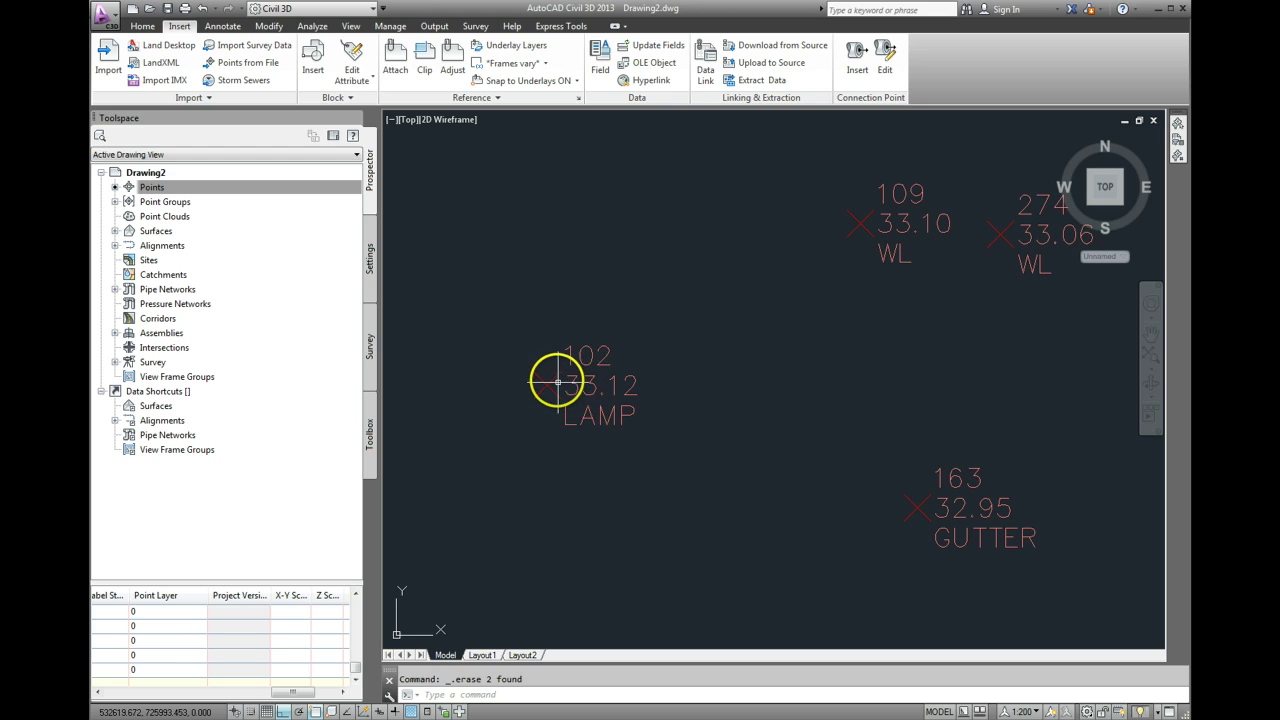
pyautogui.moveTo(543, 381)
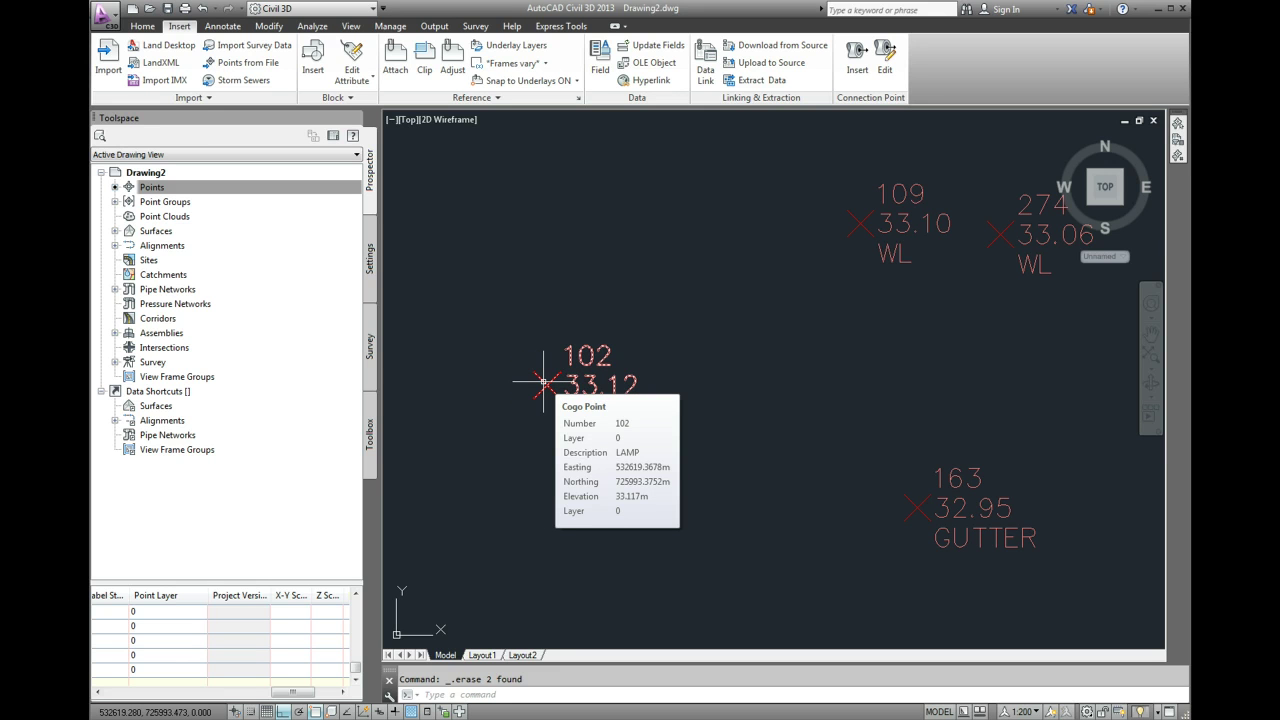
pyautogui.scroll(-6, 555, 380)
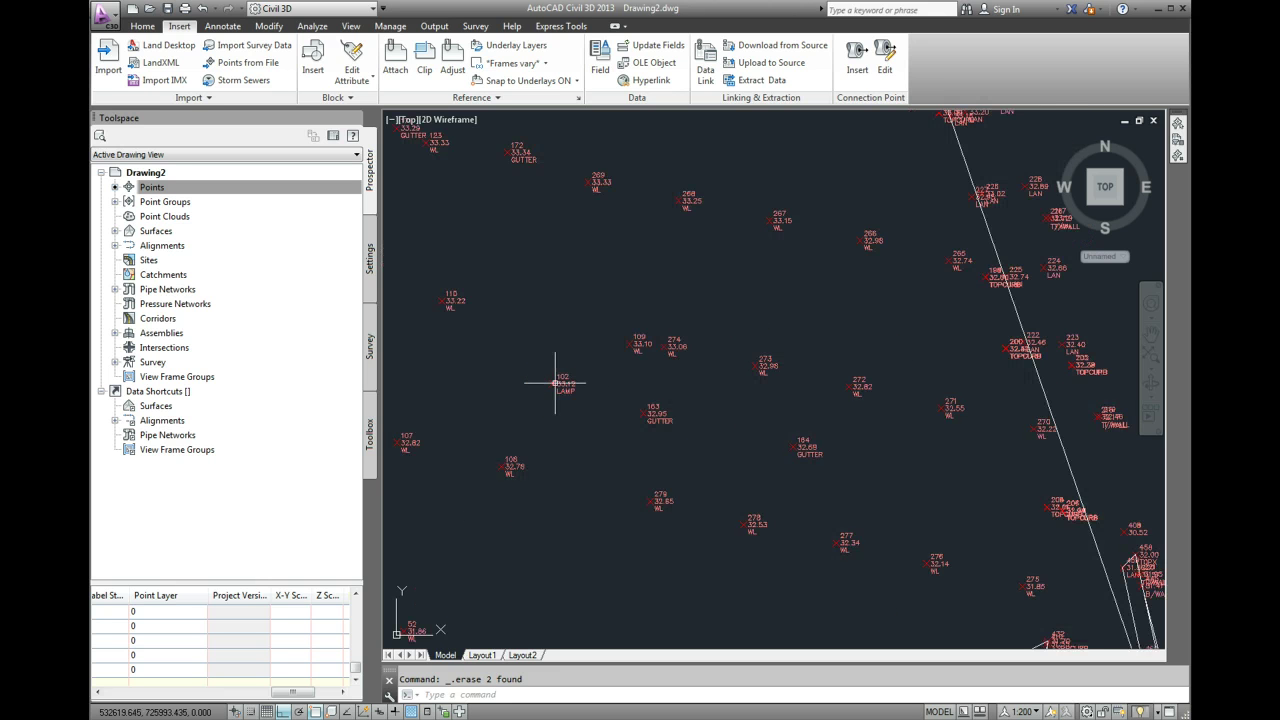
# - Draw a circle with a radius of 0.25 in the empty area east of the survey points
pyautogui.scroll(-1, 552, 366)
pyautogui.moveTo(837, 366)
pyautogui.mouseDown(button='middle')
pyautogui.moveTo(846, 360)
pyautogui.moveTo(806, 371)
pyautogui.mouseUp(button='middle')
pyautogui.scroll(4, 815, 360)
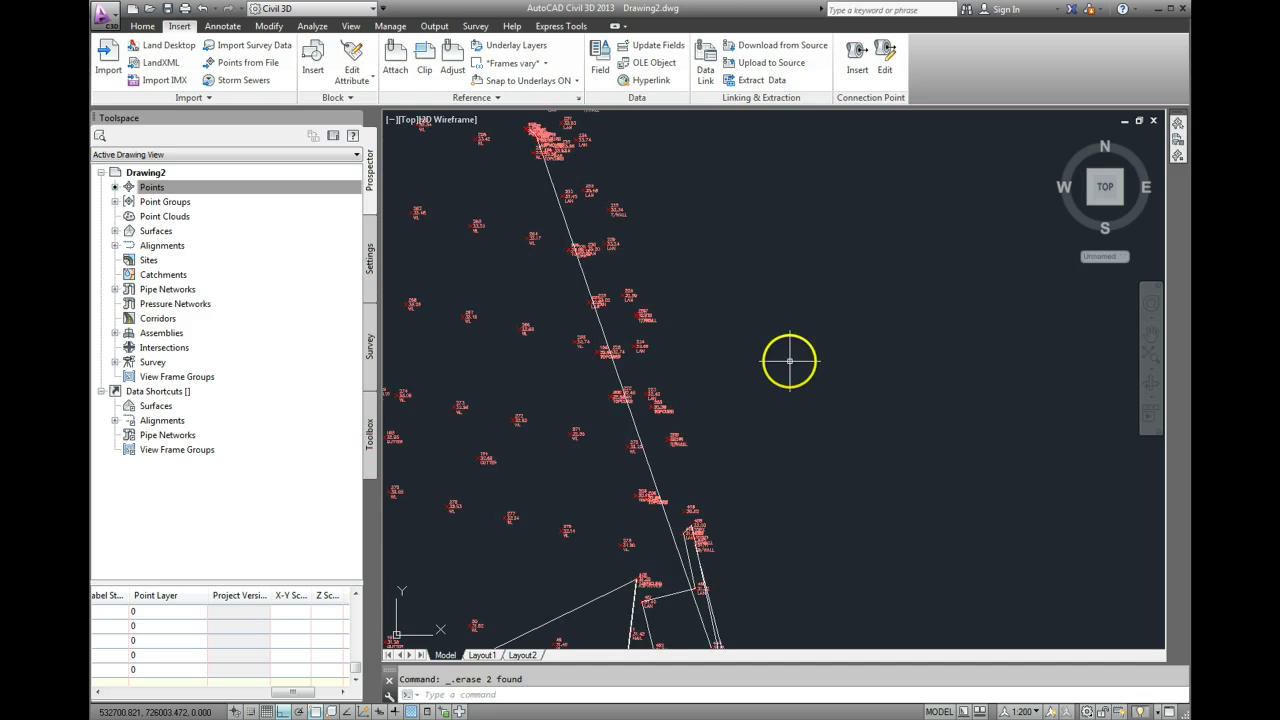
pyautogui.scroll(1, 780, 366)
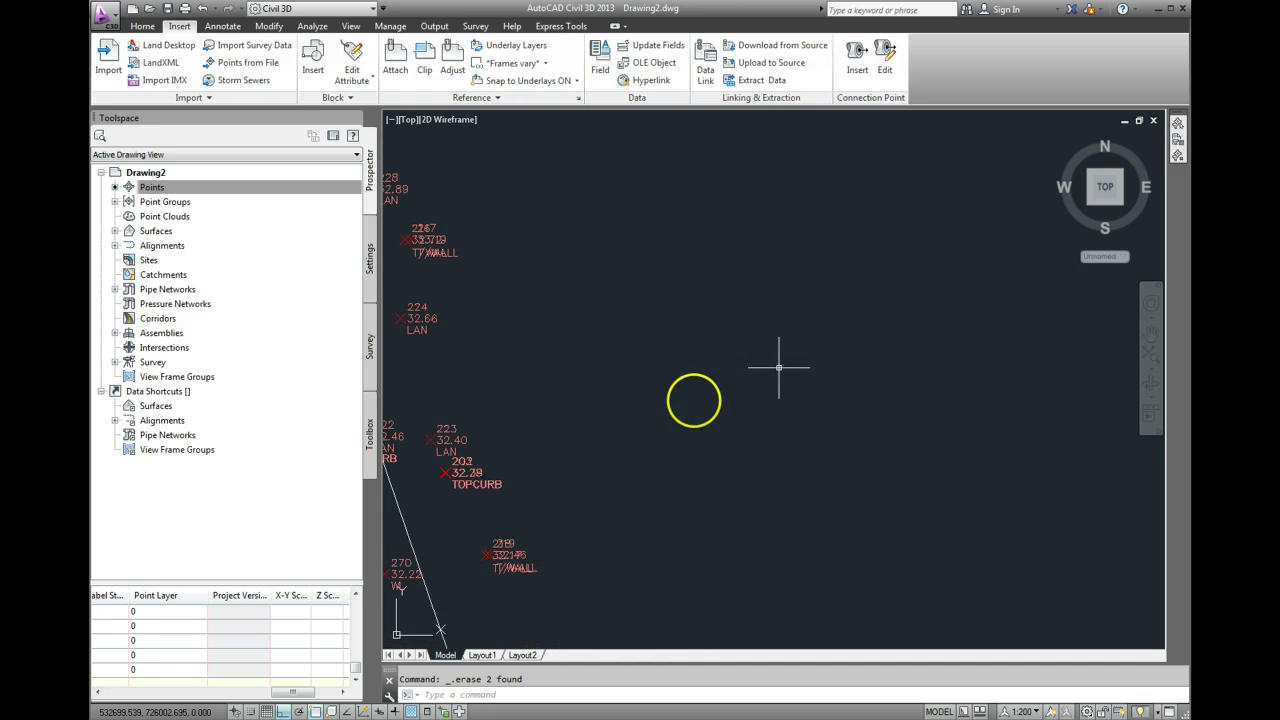
pyautogui.scroll(2, 705, 393)
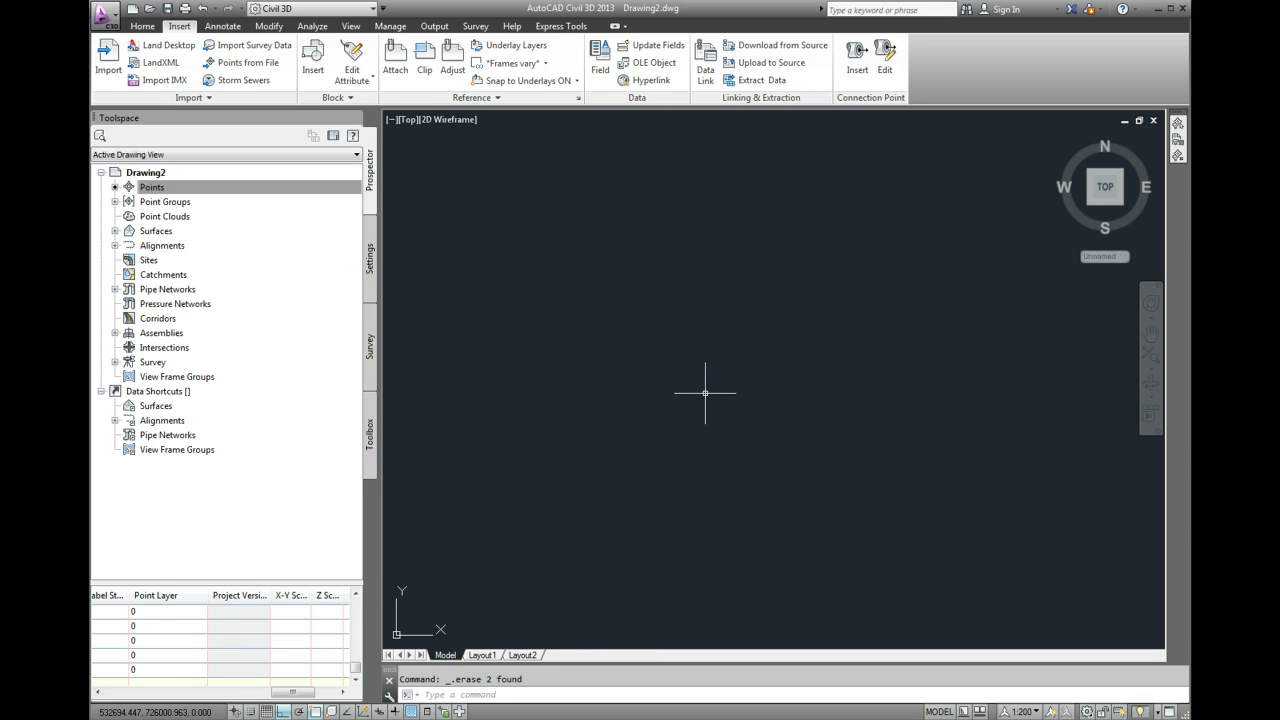
pyautogui.press('Return')
pyautogui.click(652, 422)
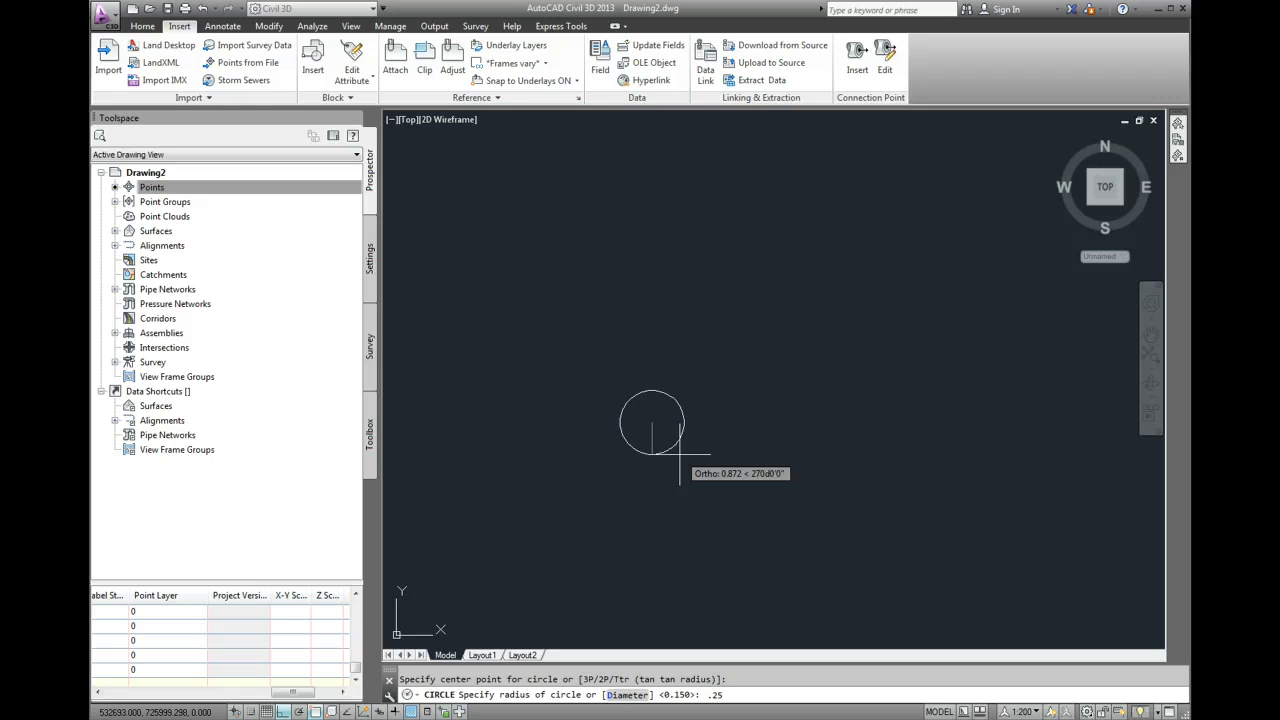
pyautogui.press('Return')
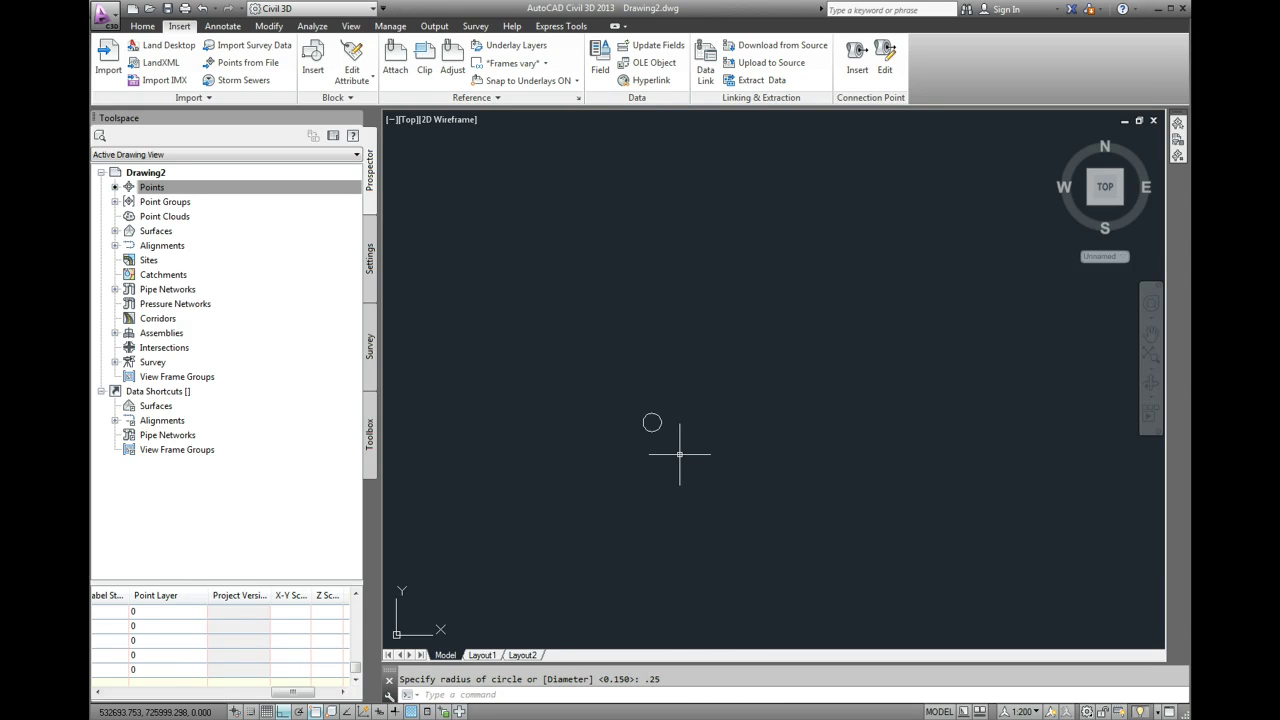
# - Draw a vertical line 1 unit long upward from the circle's centre
pyautogui.scroll(6, 687, 410)
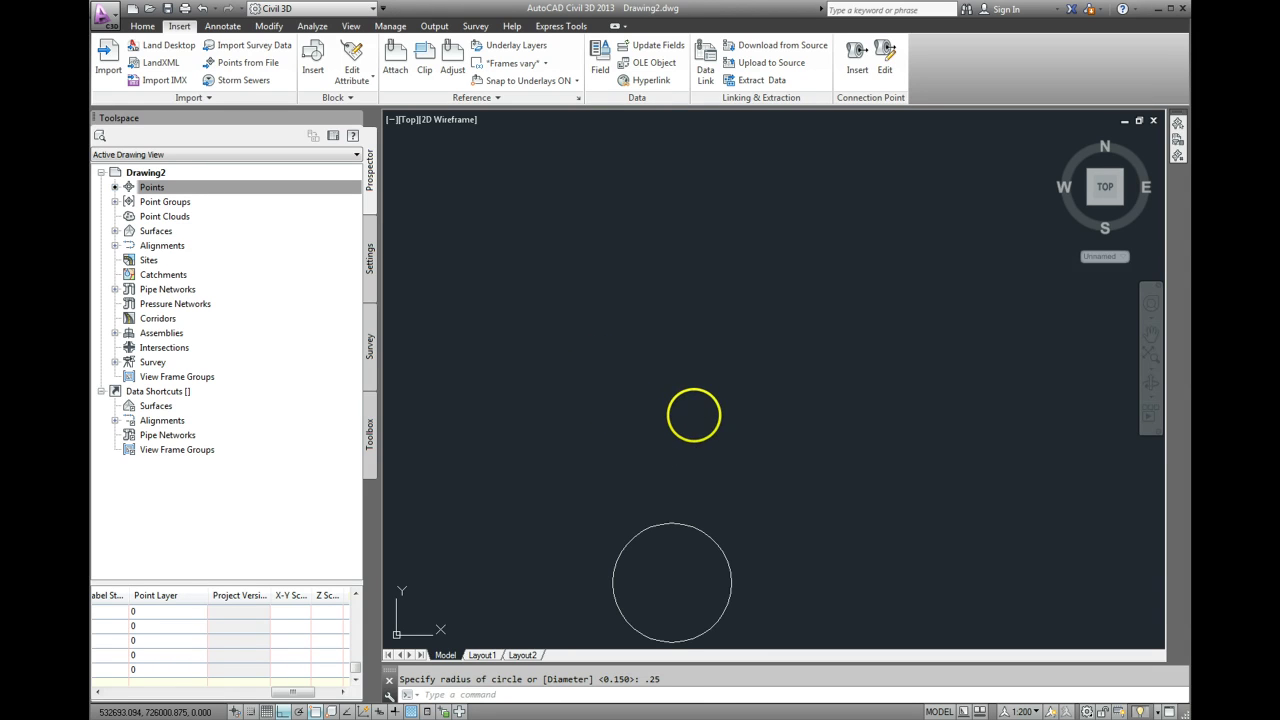
pyautogui.write('l')
pyautogui.press('Return')
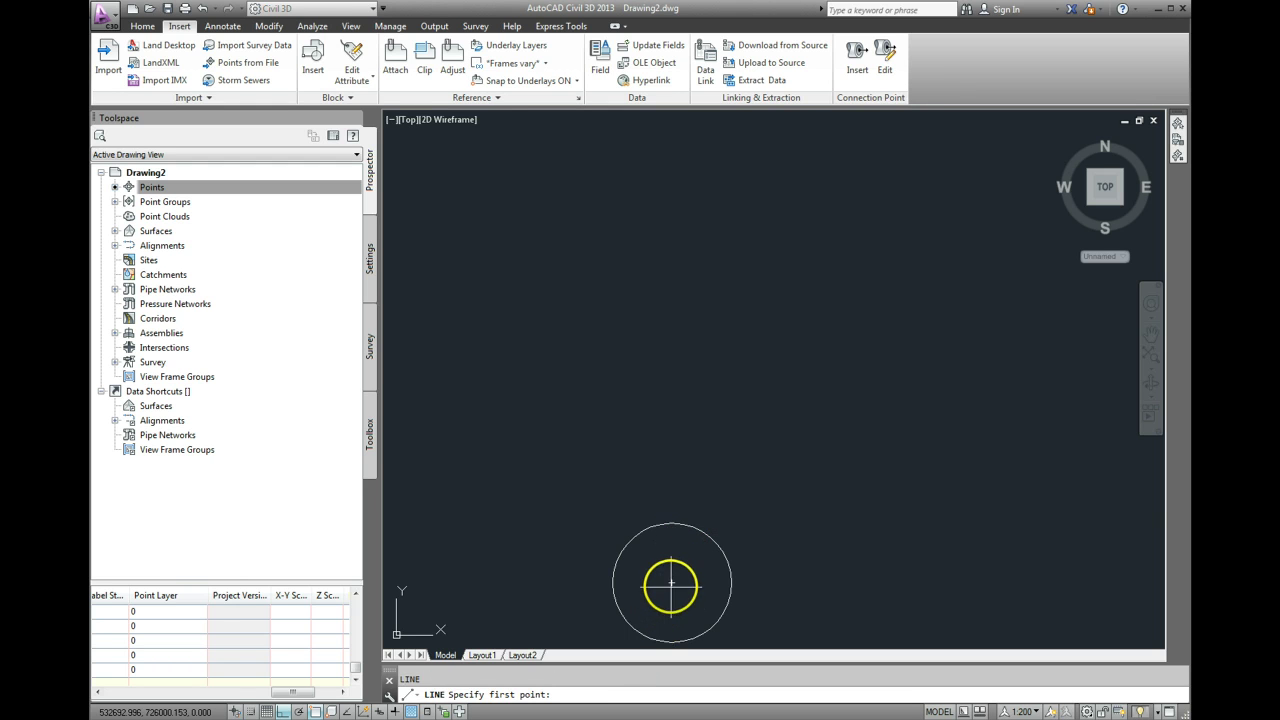
pyautogui.click(672, 583)
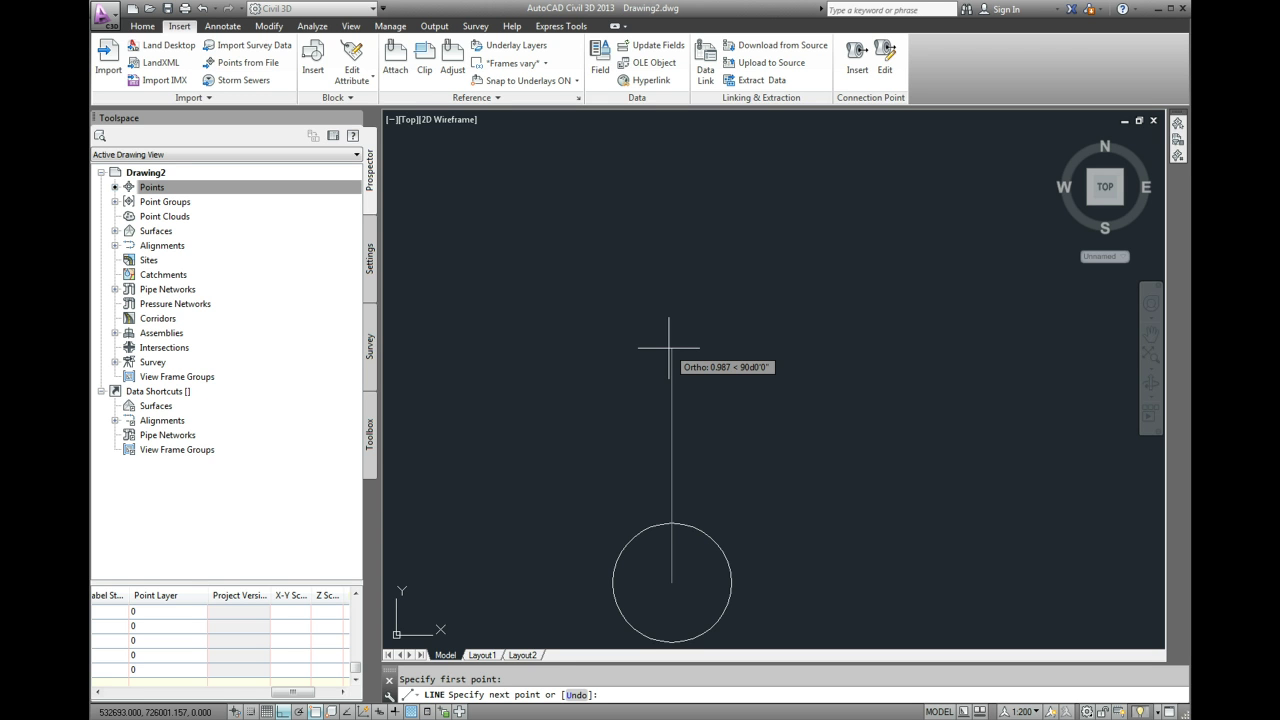
pyautogui.press('Return')
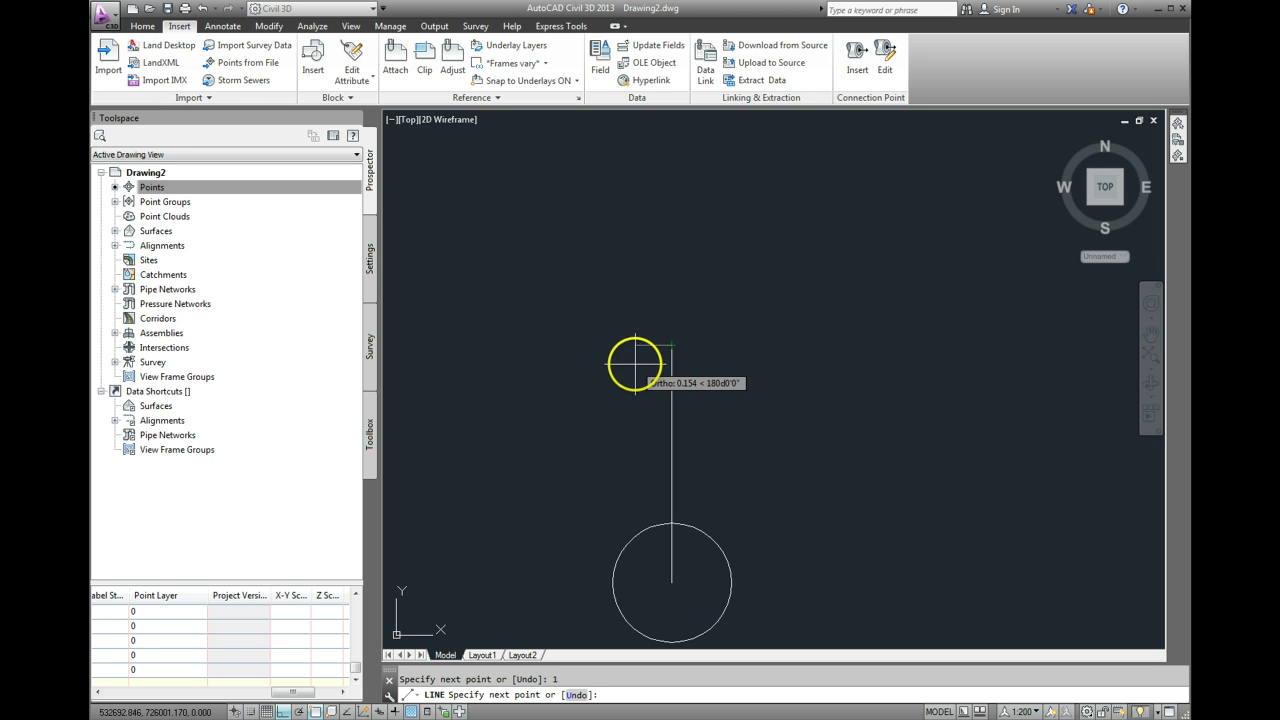
pyautogui.press('Escape')
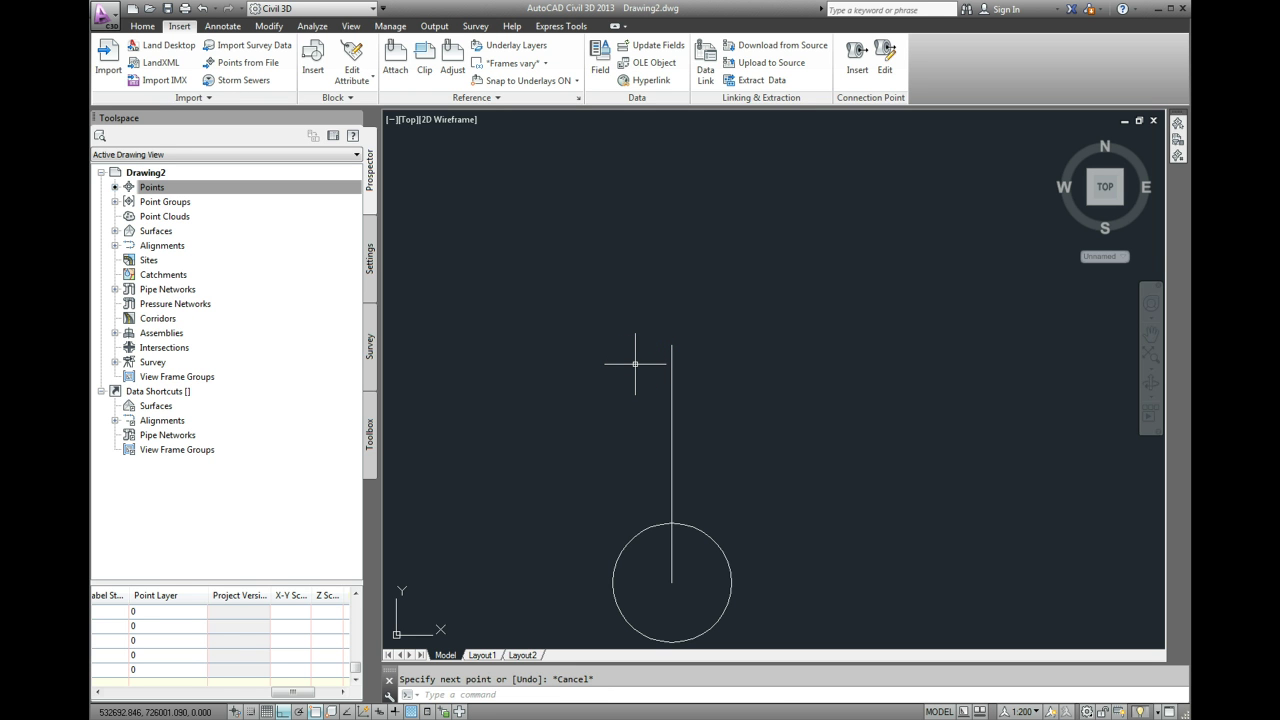
# - Draw a second circle with a radius of 0.15 centred on the line's upper end
pyautogui.write('c')
pyautogui.press('Return')
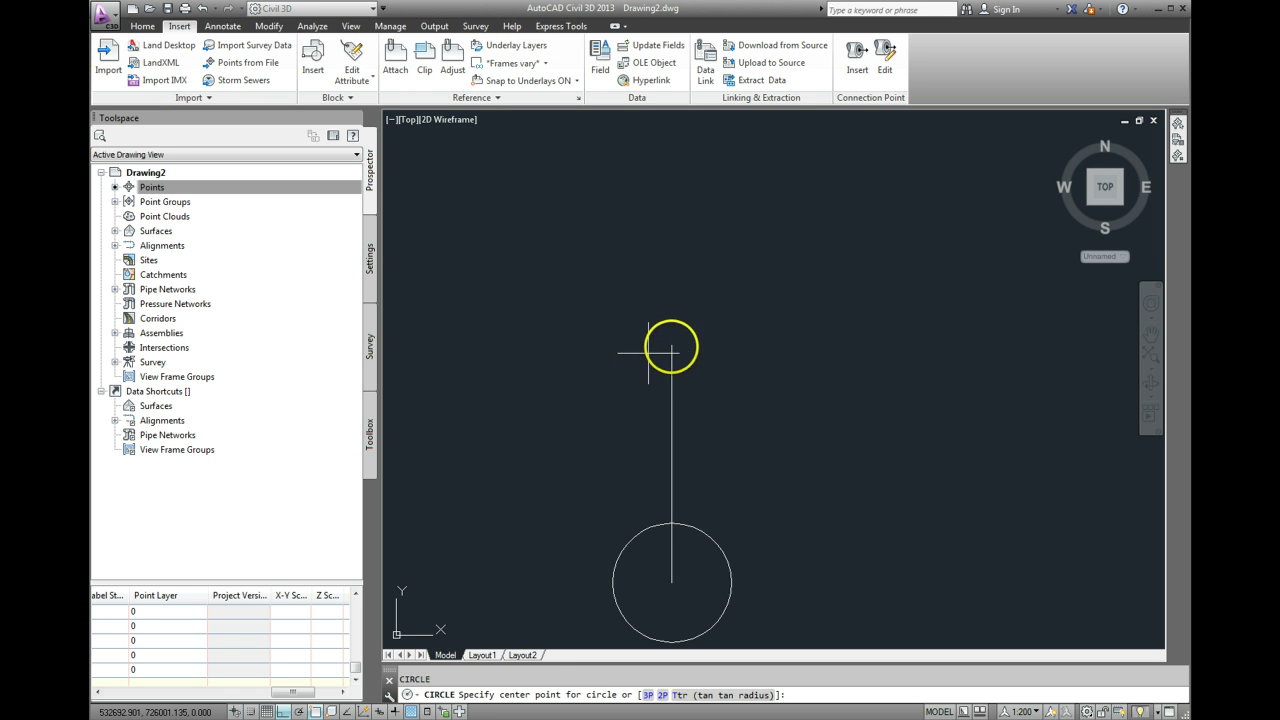
pyautogui.click(672, 344)
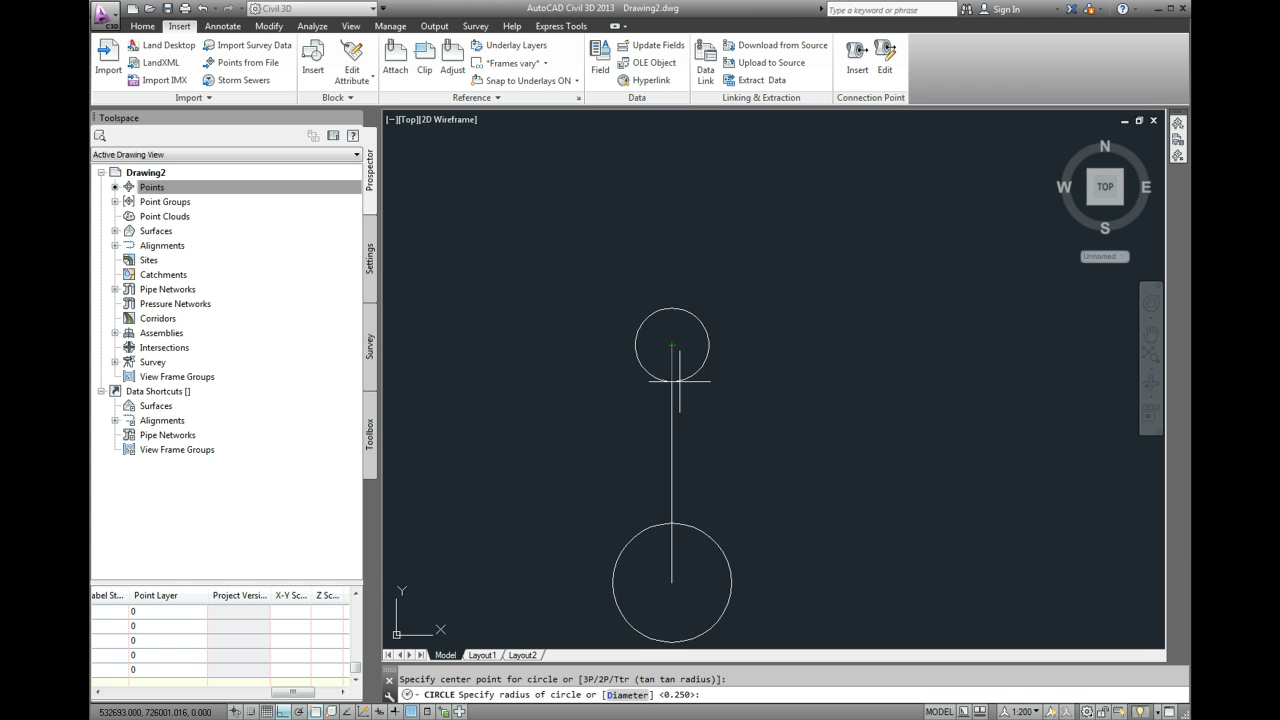
pyautogui.press('Return')
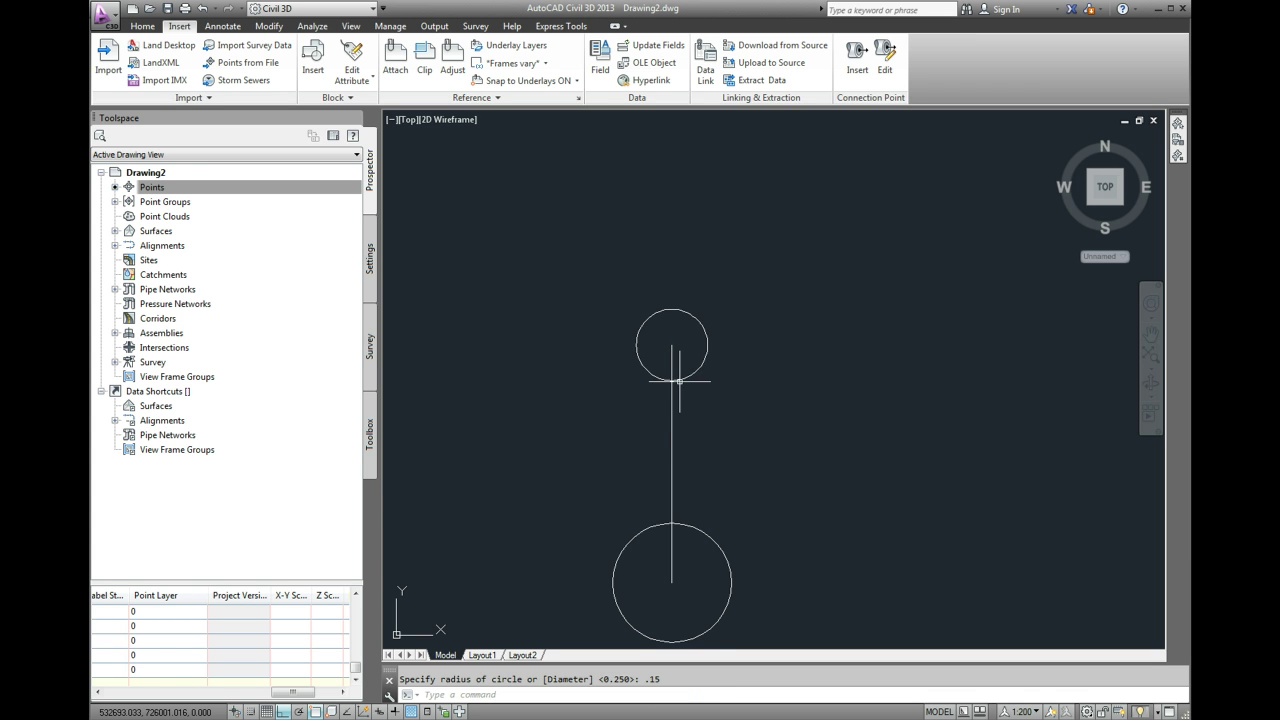
# - Start a Write Block from both circles and the line, with the large circle's centre as base point
pyautogui.moveTo(709, 474)
pyautogui.mouseDown(button='middle')
pyautogui.moveTo(695, 434)
pyautogui.moveTo(708, 377)
pyautogui.mouseUp(button='middle')
pyautogui.scroll(-2, 706, 380)
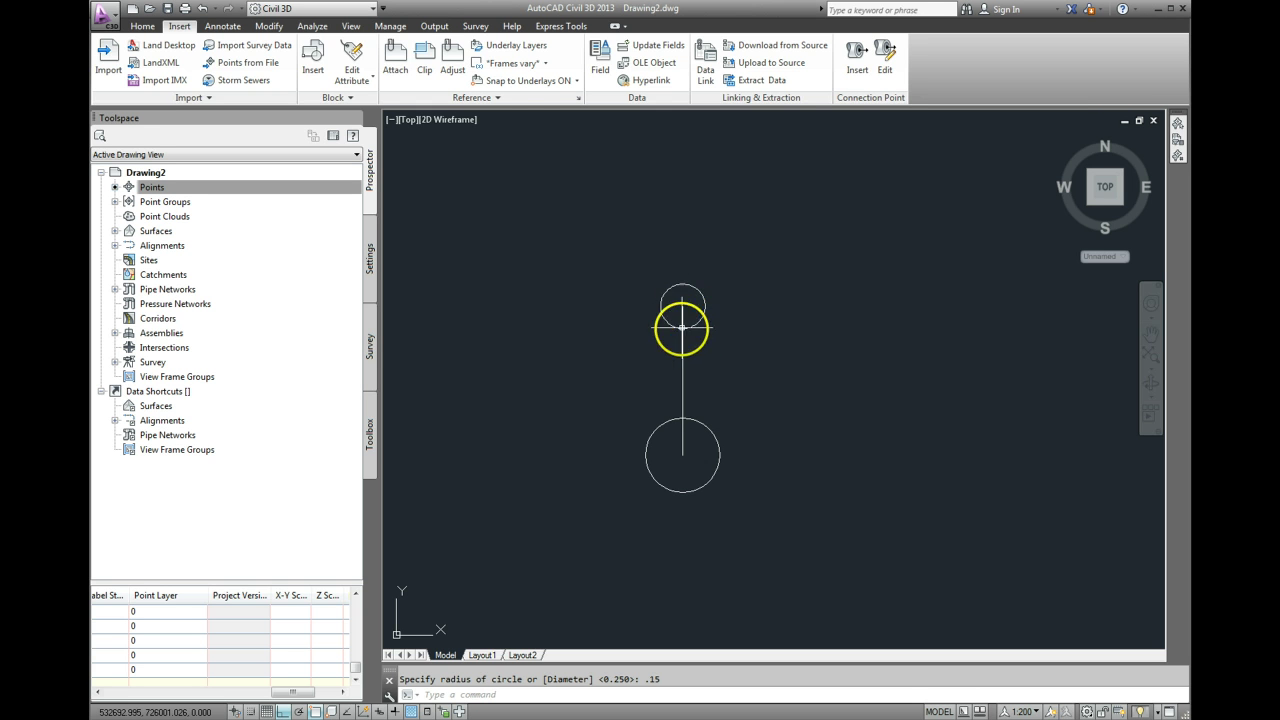
pyautogui.moveTo(654, 389); pyautogui.dragTo(654, 397, button='middle')
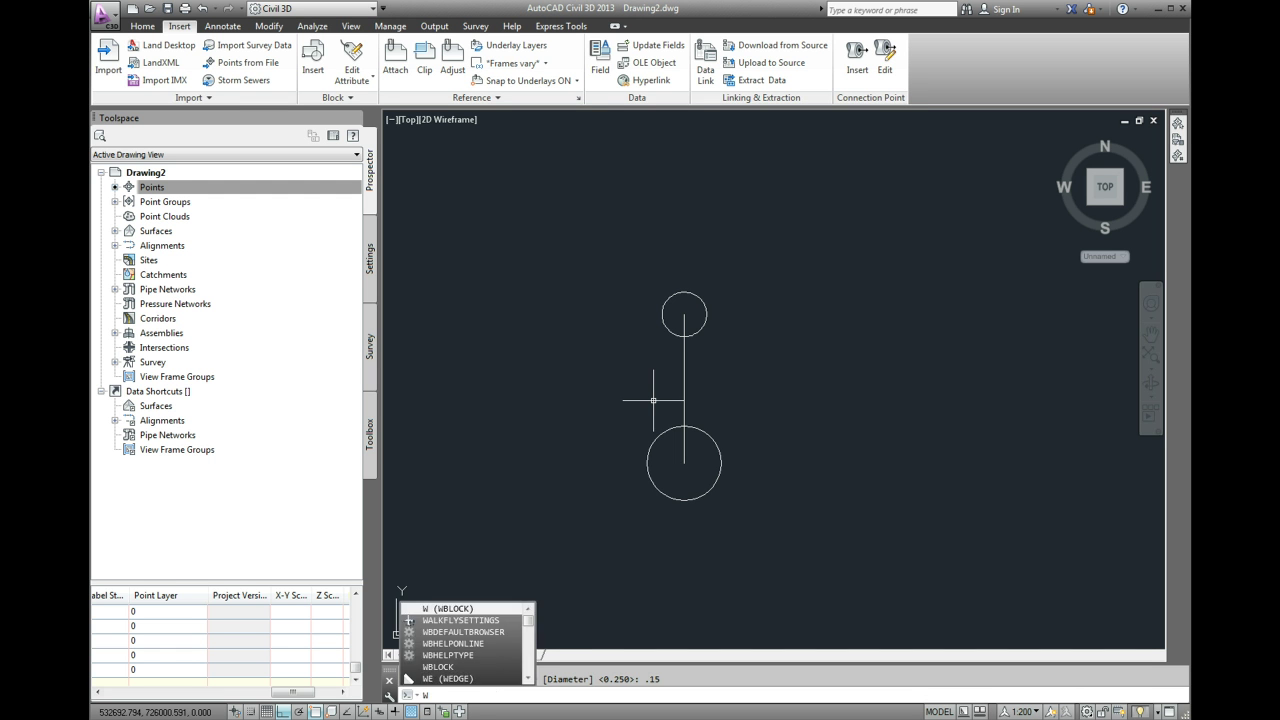
pyautogui.press('Return')
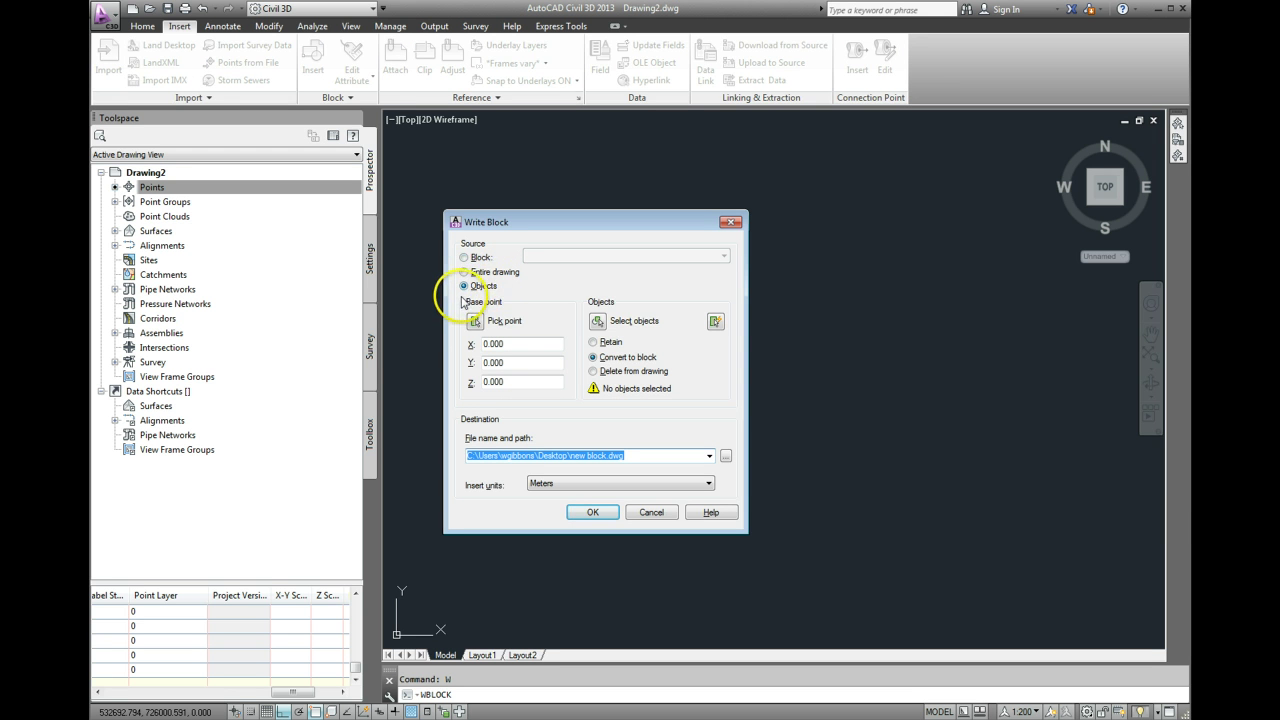
pyautogui.click(598, 322)
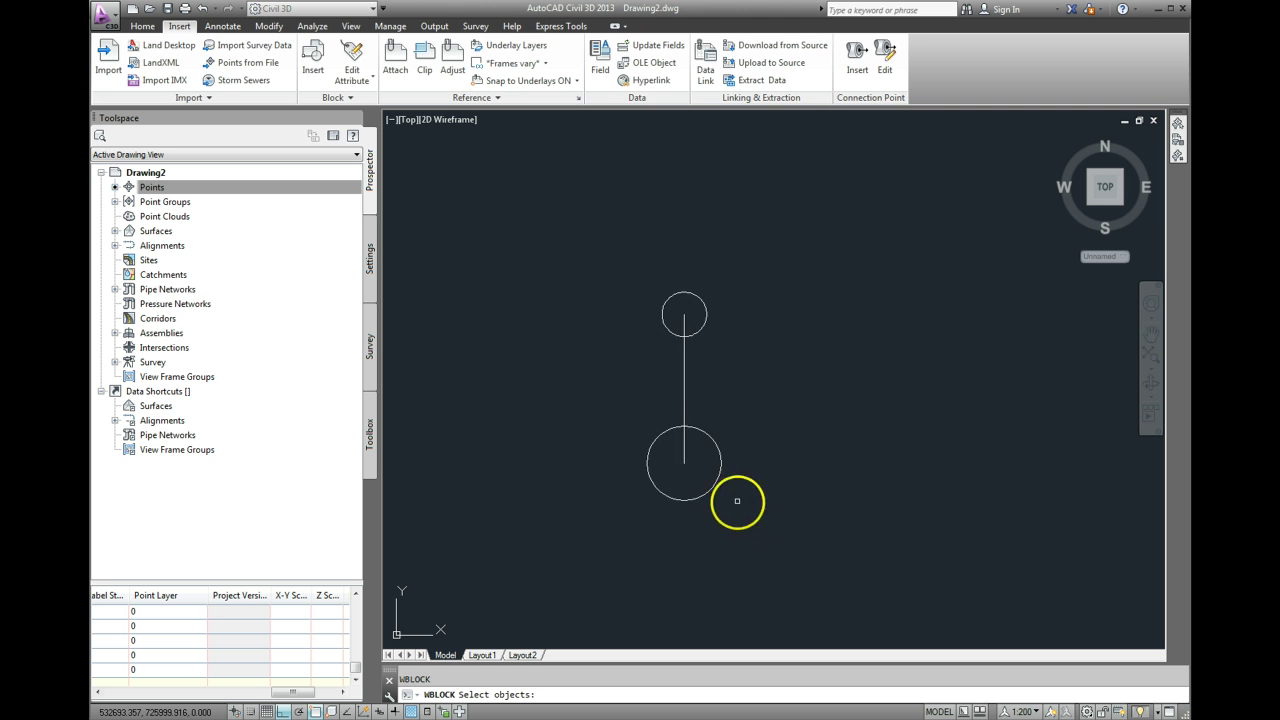
pyautogui.click(749, 505)
pyautogui.click(612, 285)
pyautogui.press('Return')
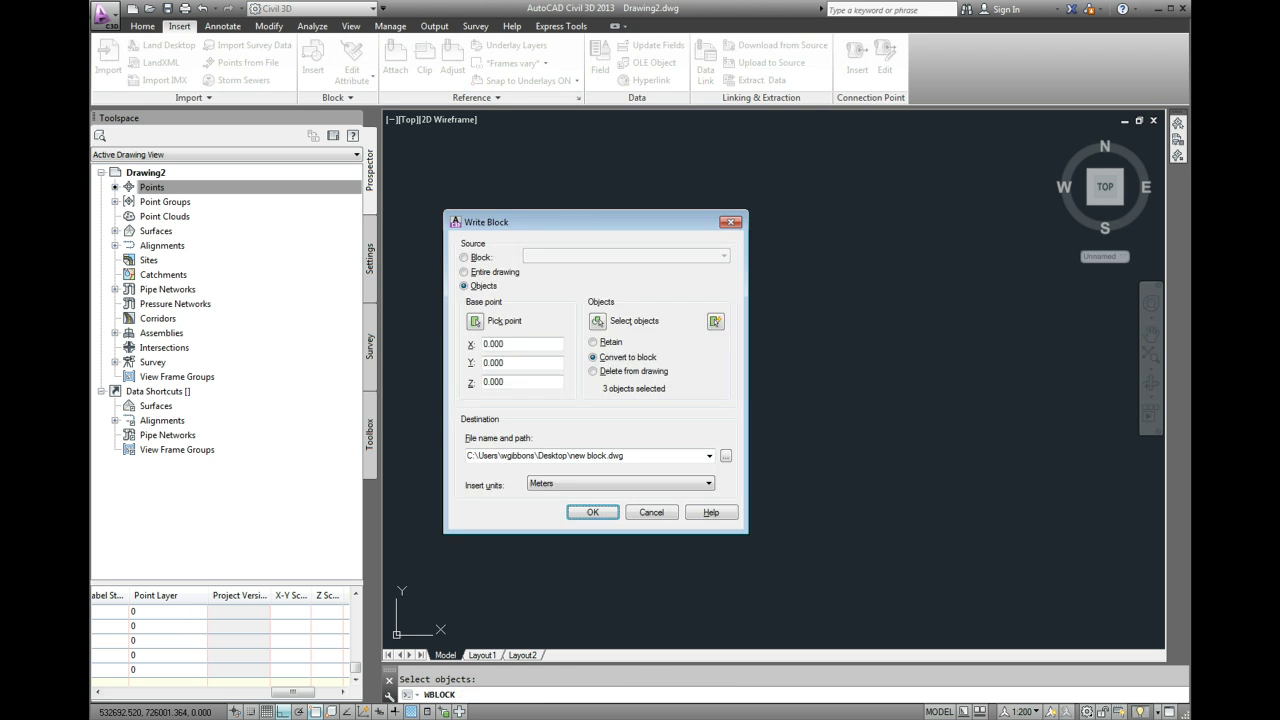
pyautogui.click(476, 321)
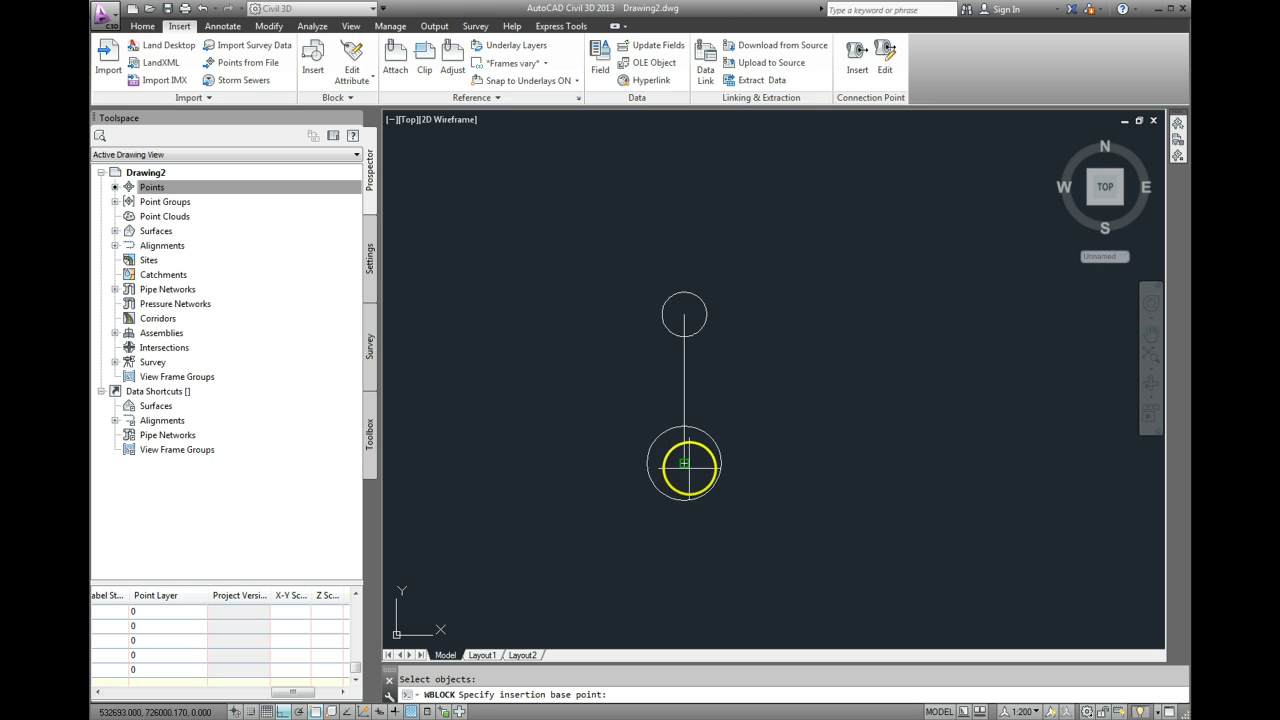
pyautogui.click(684, 463)
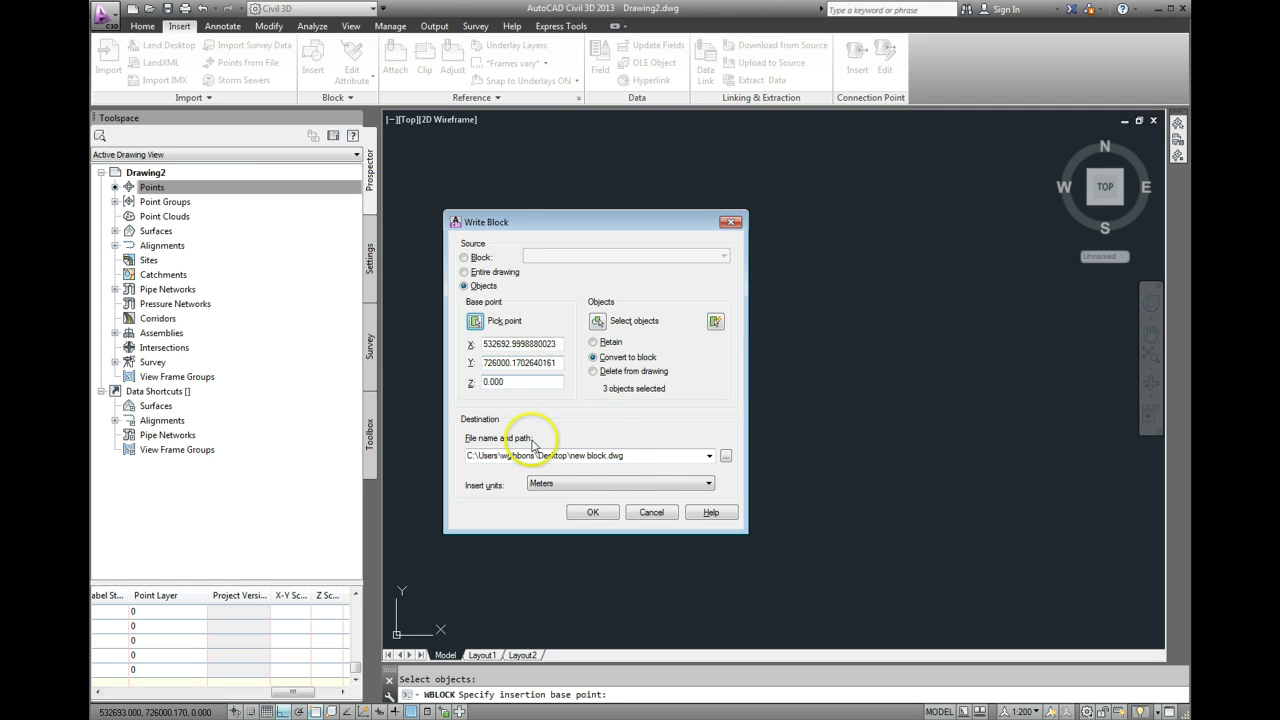
# - Name the block file lamp3.dwg in the Desktop folder and write it out, including the AutoCAD Map information
pyautogui.click(607, 456)
pyautogui.tripleClick(607, 456)
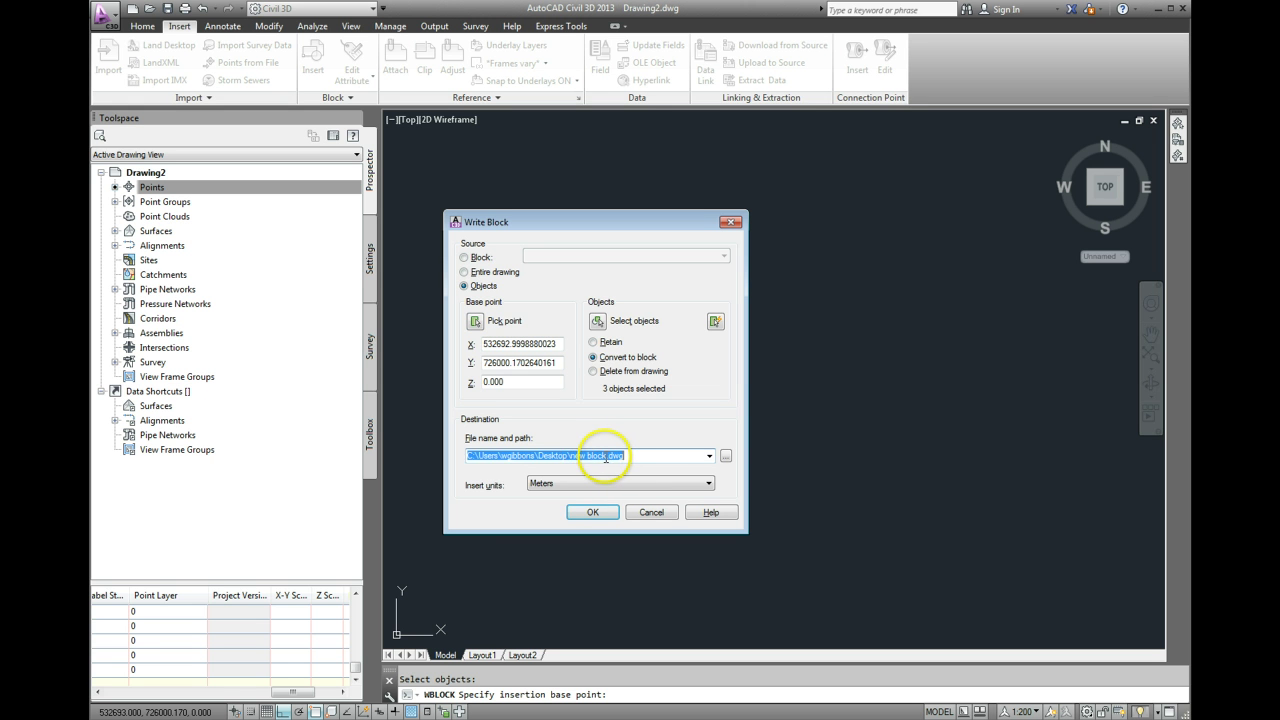
pyautogui.moveTo(606, 457); pyautogui.dragTo(578, 457)
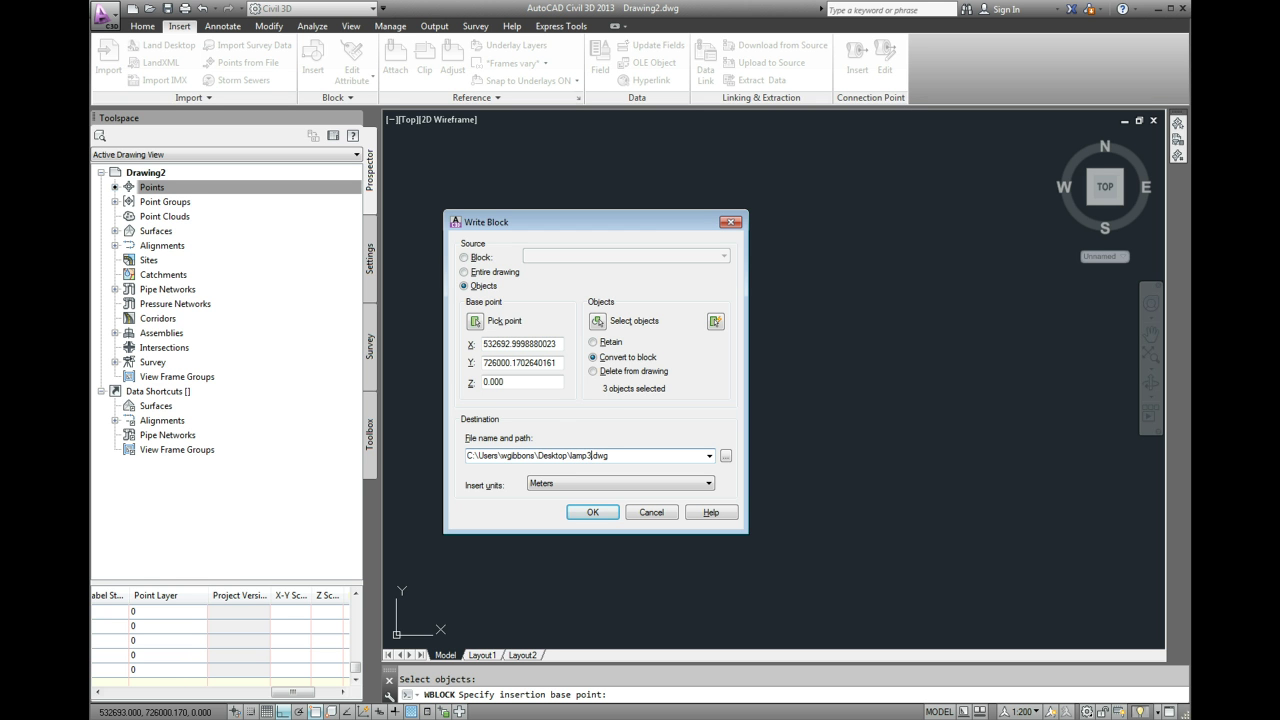
pyautogui.click(594, 512)
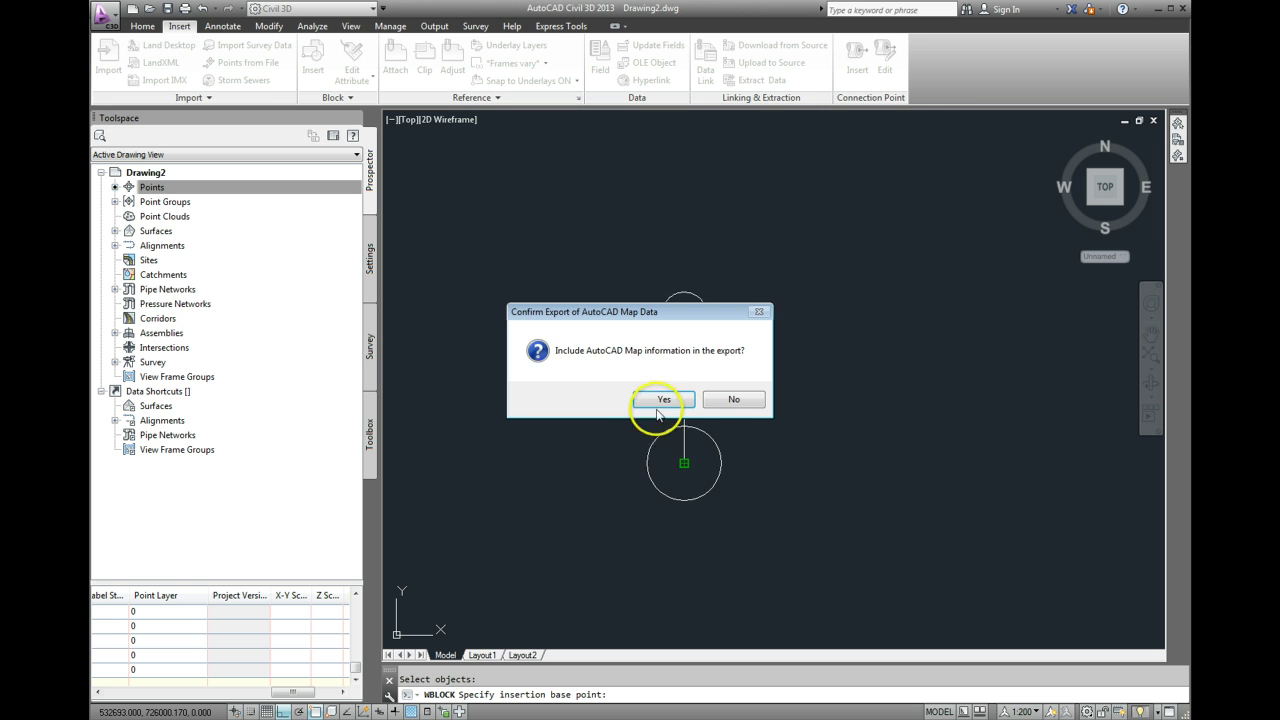
pyautogui.click(659, 400)
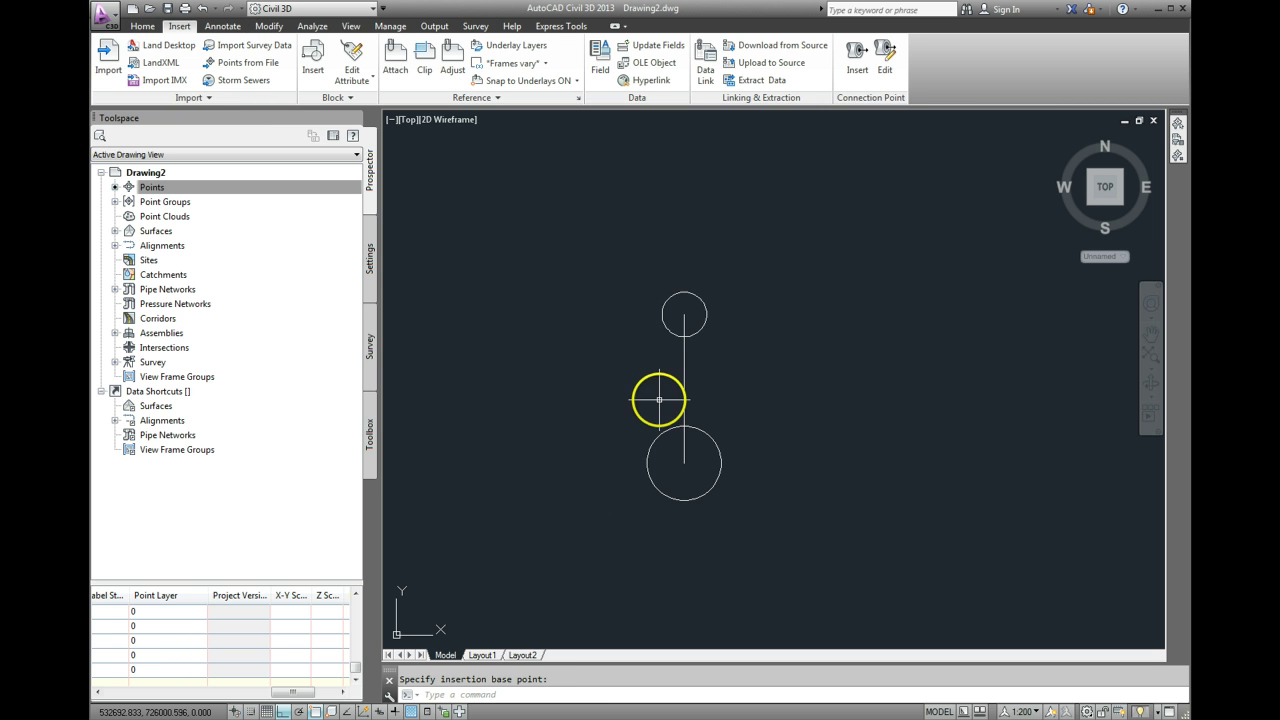
# - Expand the Point Styles collection in the drawing's settings and look over the existing lamp post styles
pyautogui.scroll(-4, 639, 390)
pyautogui.scroll(-6, 639, 390)
pyautogui.moveTo(594, 409)
pyautogui.mouseDown(button='middle')
pyautogui.moveTo(630, 440)
pyautogui.moveTo(734, 429)
pyautogui.mouseUp(button='middle')
pyautogui.moveTo(480, 457)
pyautogui.mouseDown(button='middle')
pyautogui.moveTo(523, 430)
pyautogui.moveTo(601, 445)
pyautogui.mouseUp(button='middle')
pyautogui.scroll(8, 505, 403)
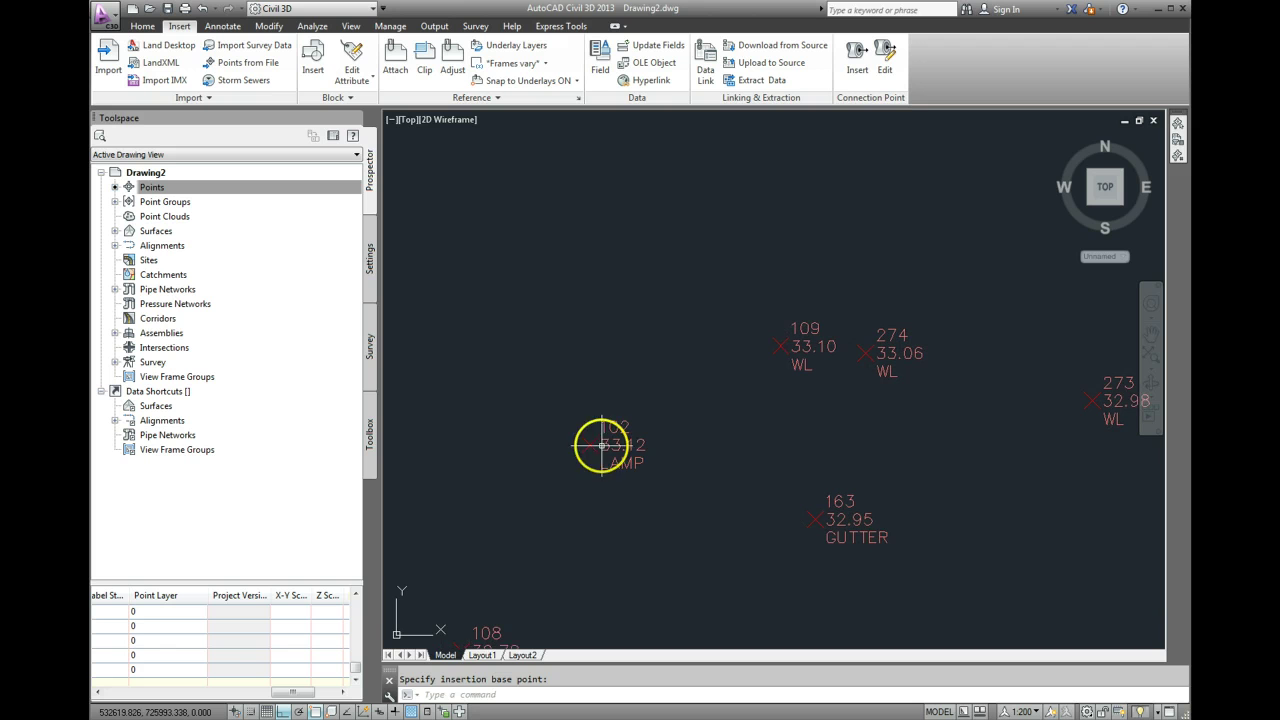
pyautogui.click(369, 276)
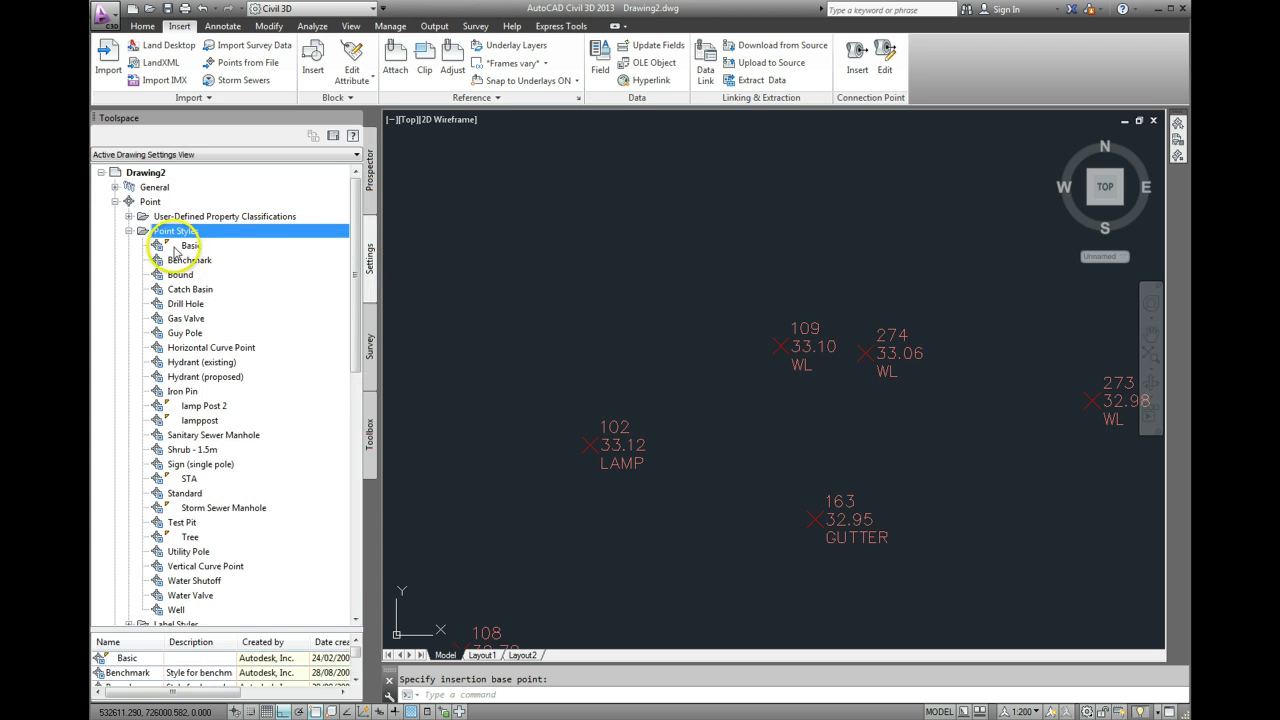
pyautogui.click(129, 231)
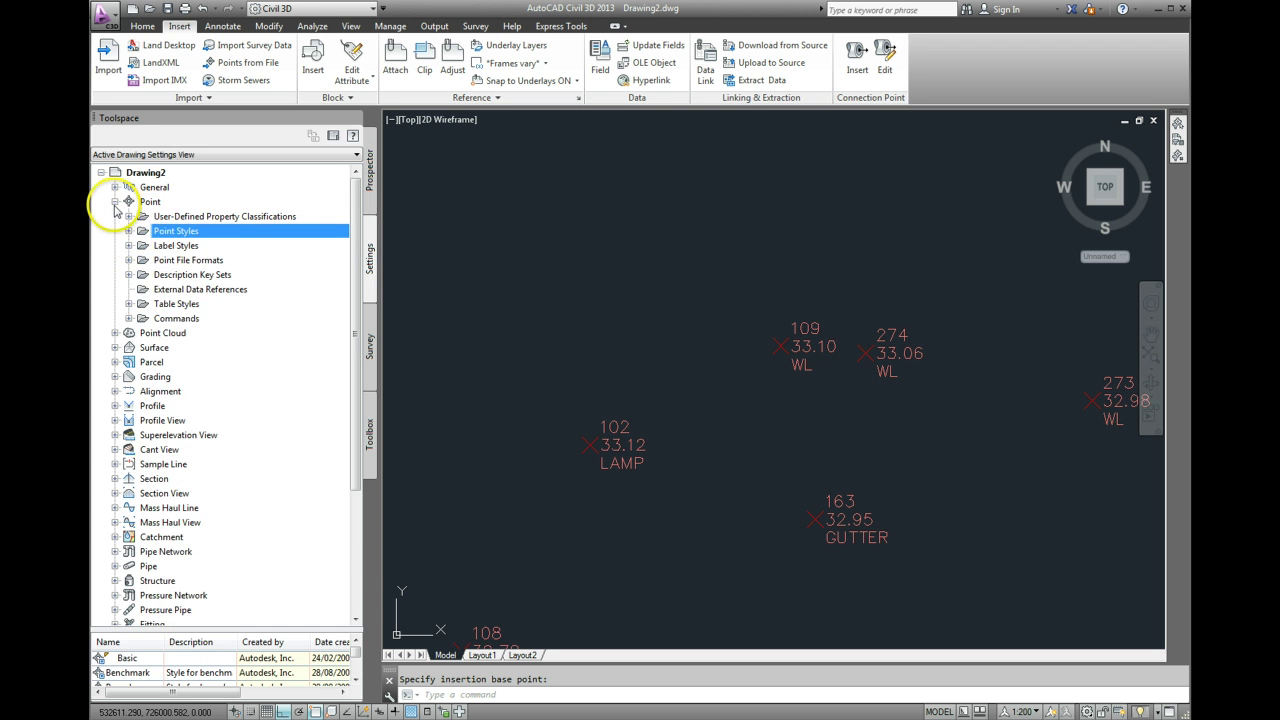
pyautogui.click(114, 201)
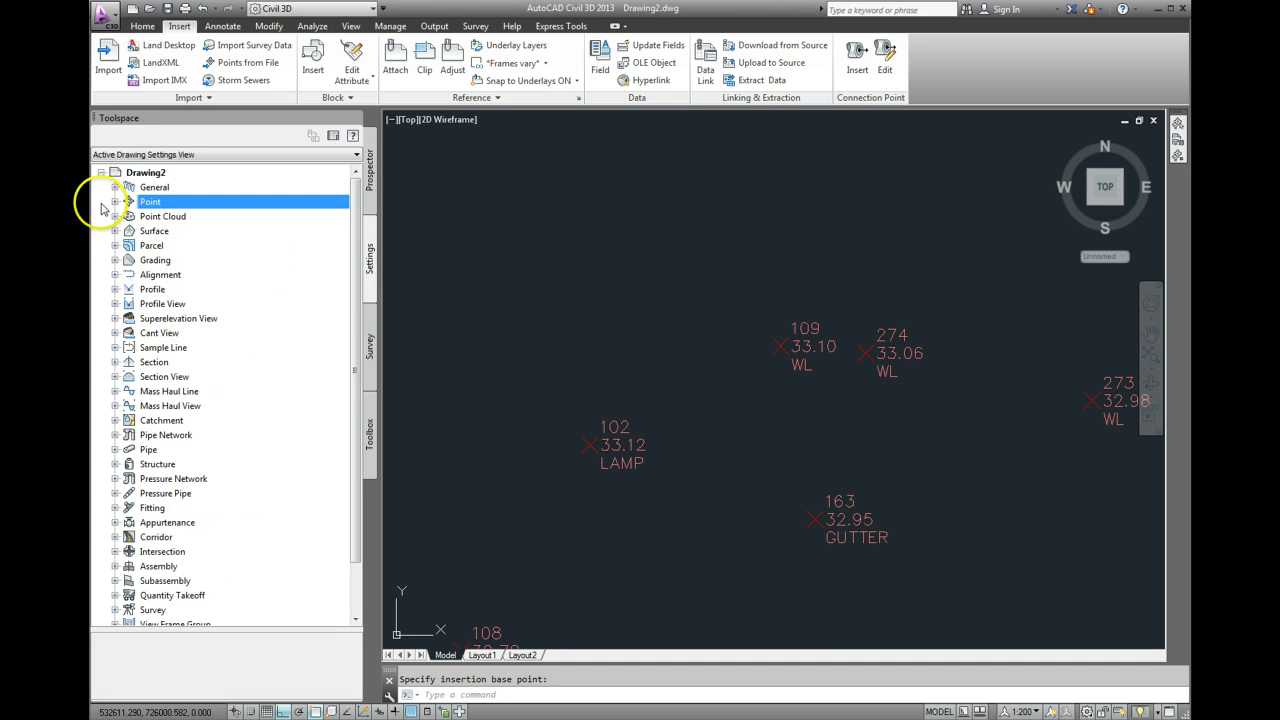
pyautogui.click(114, 202)
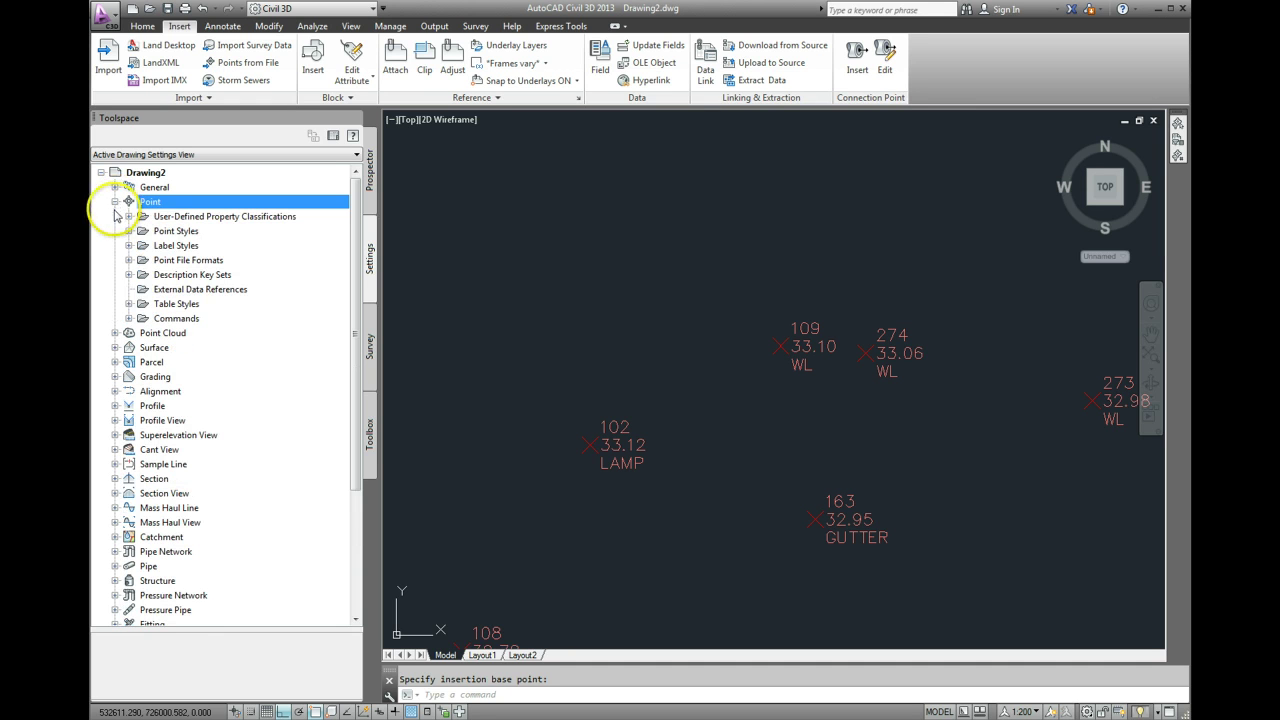
pyautogui.click(128, 231)
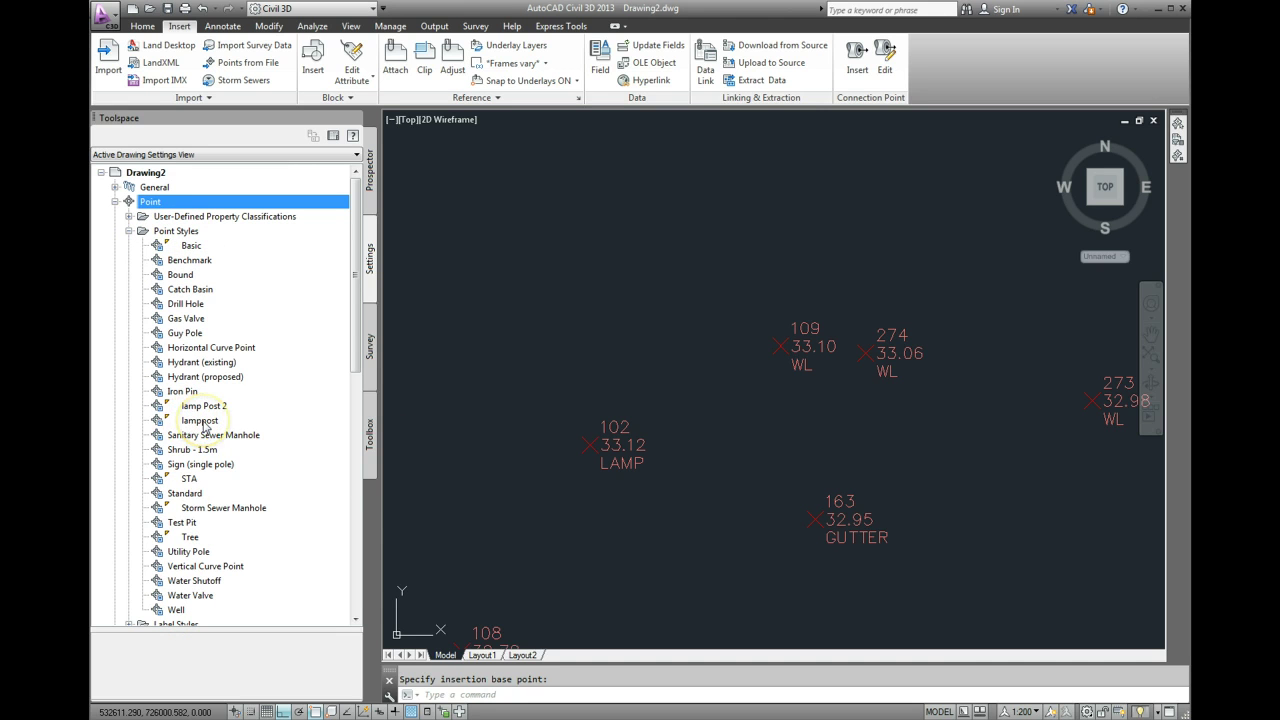
pyautogui.moveTo(204, 427)
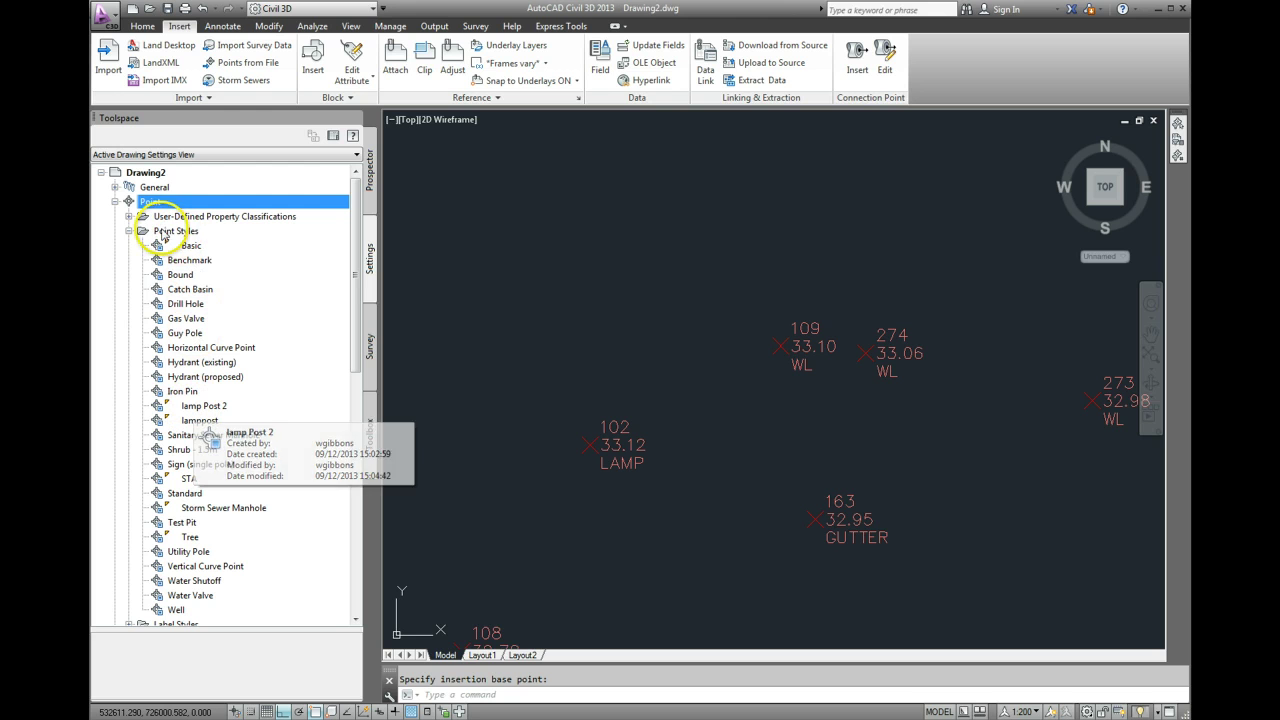
# - Create a new point style in the Point Styles collection and name it Lamp3
pyautogui.click(176, 231)
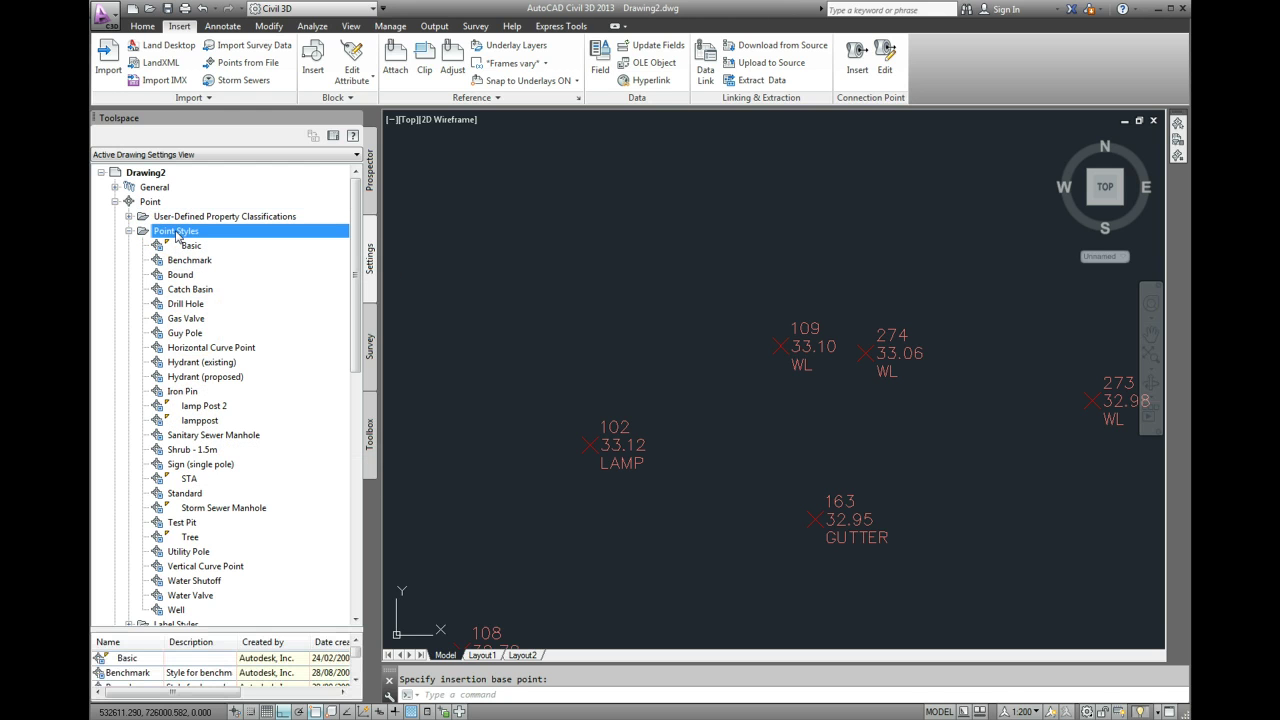
pyautogui.rightClick(176, 234)
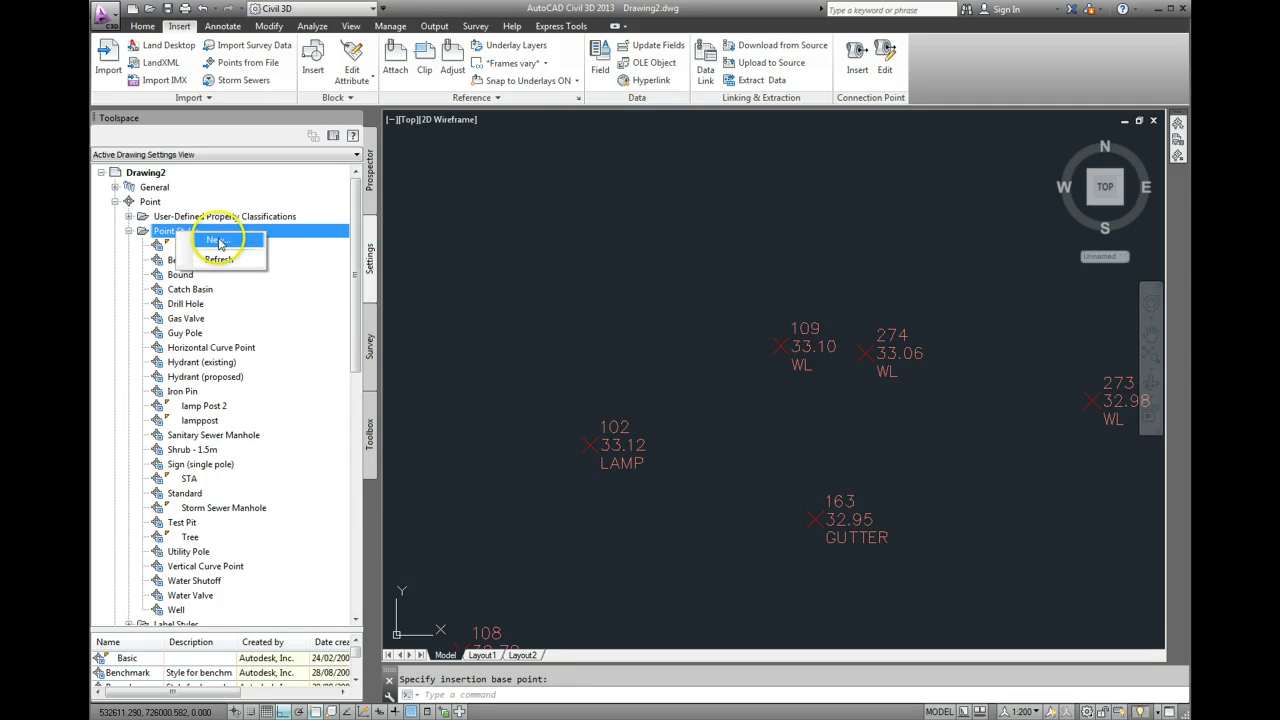
pyautogui.click(216, 241)
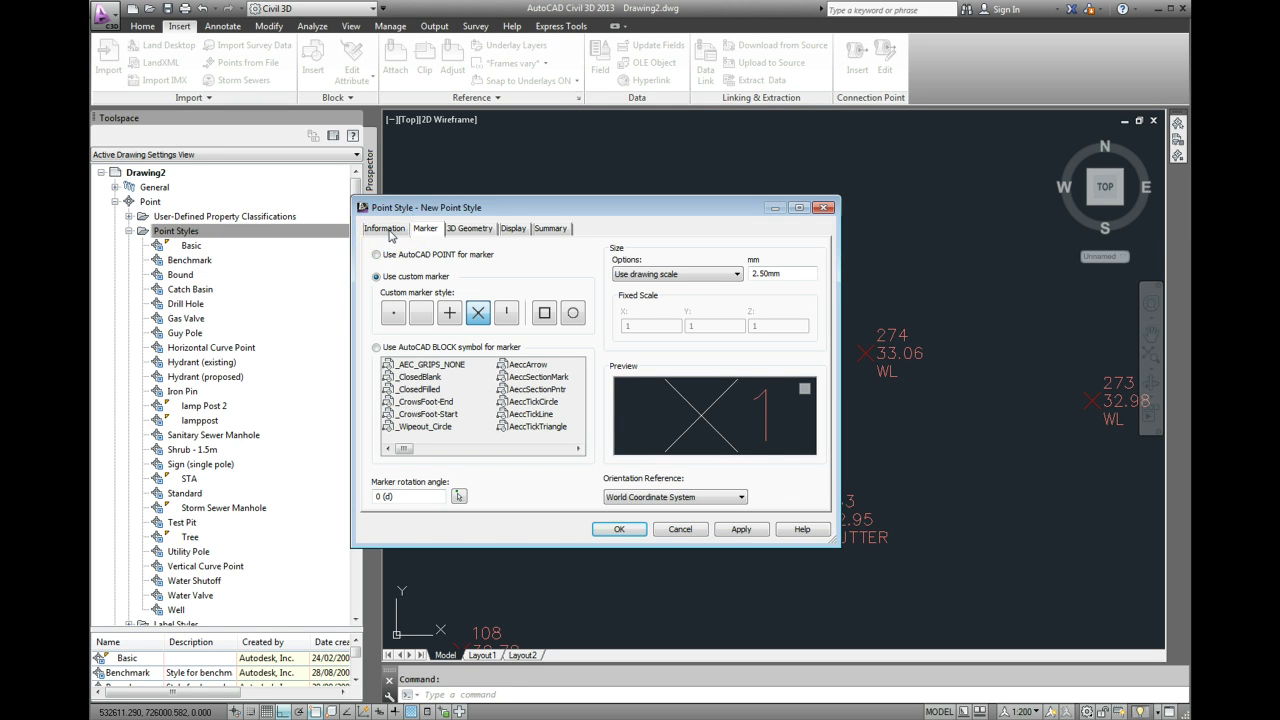
pyautogui.click(389, 229)
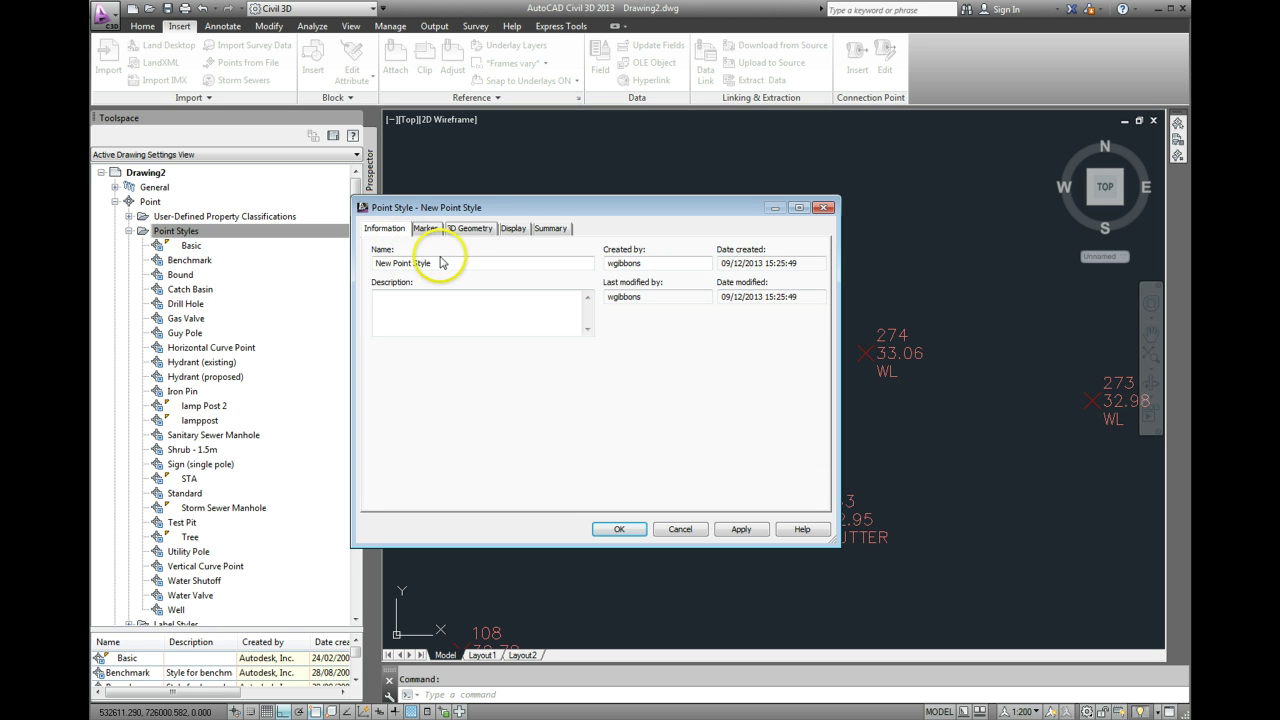
pyautogui.moveTo(440, 262); pyautogui.dragTo(347, 263)
pyautogui.write('Lamp3')
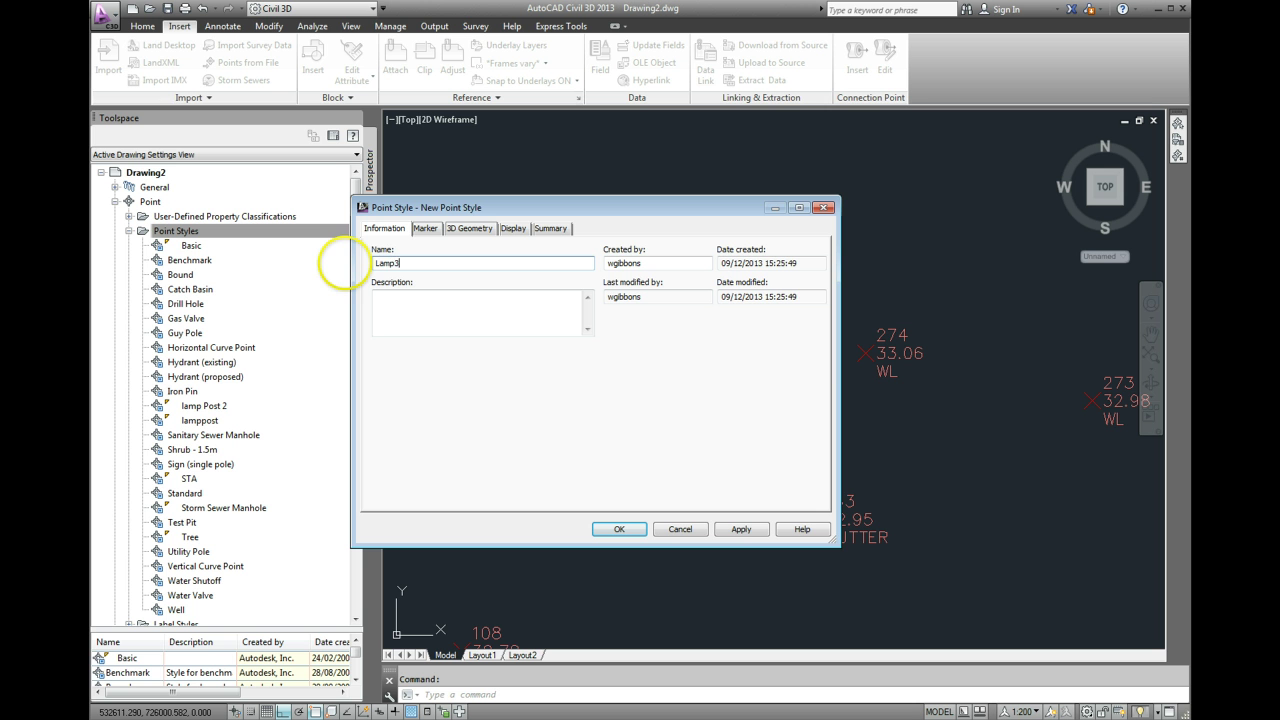
# - Make the Lamp3 style's marker an AutoCAD BLOCK symbol using the lamp3 block, and save the style
pyautogui.click(425, 228)
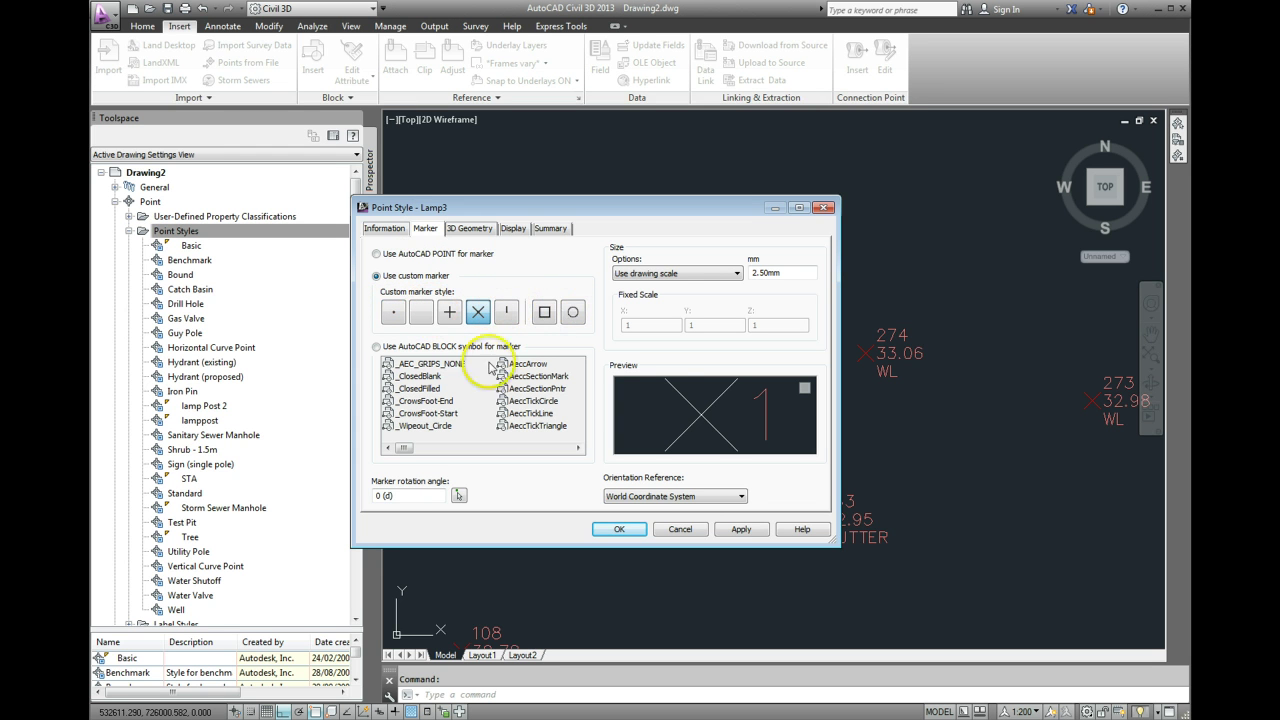
pyautogui.click(376, 346)
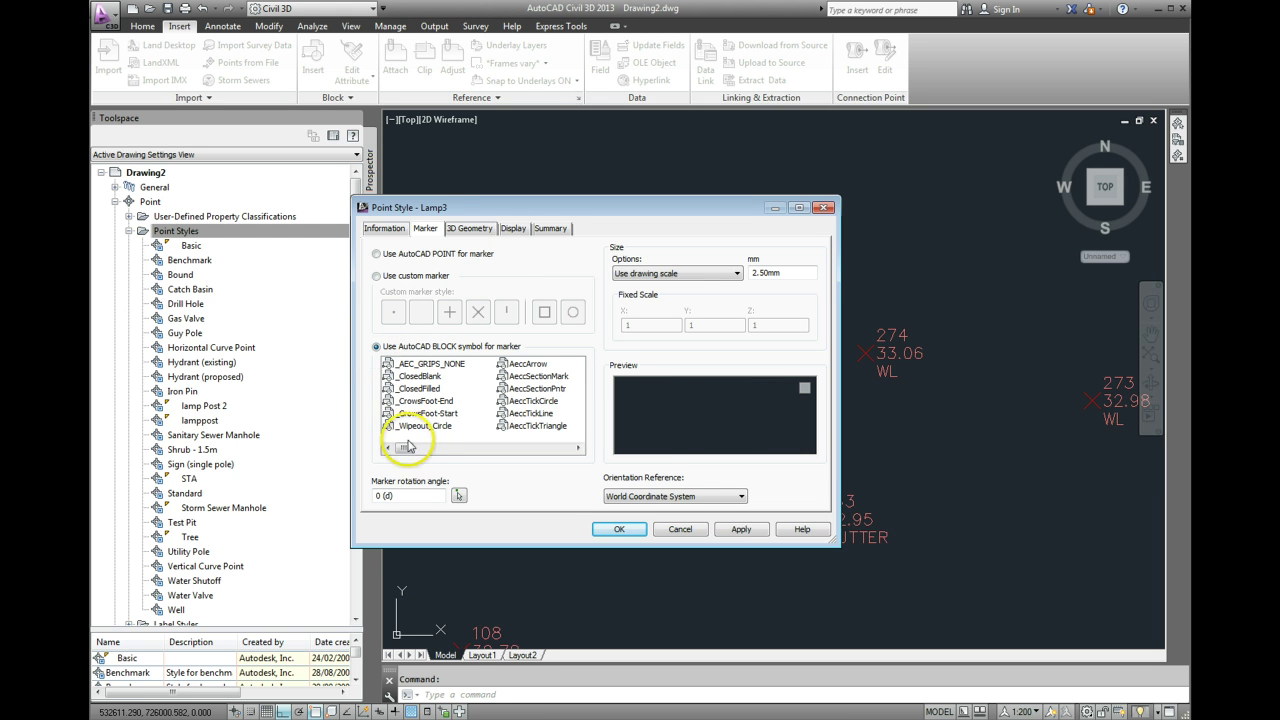
pyautogui.moveTo(407, 448); pyautogui.dragTo(476, 454)
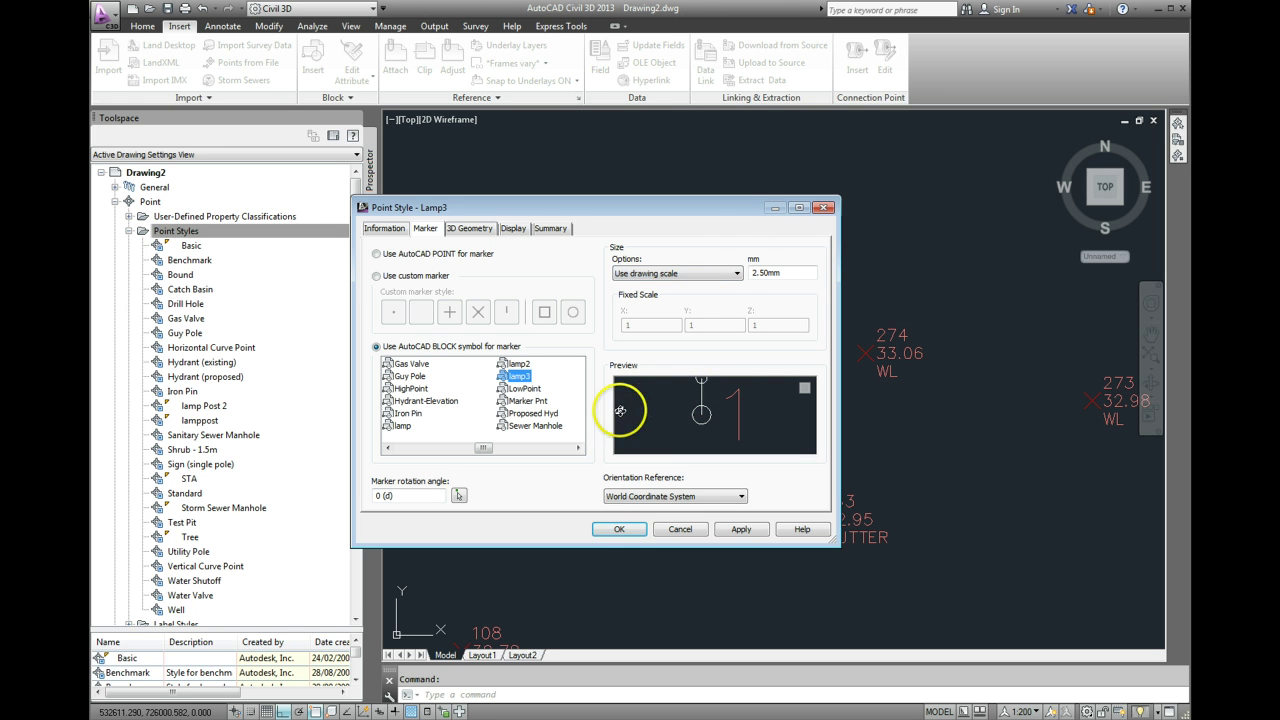
pyautogui.click(619, 530)
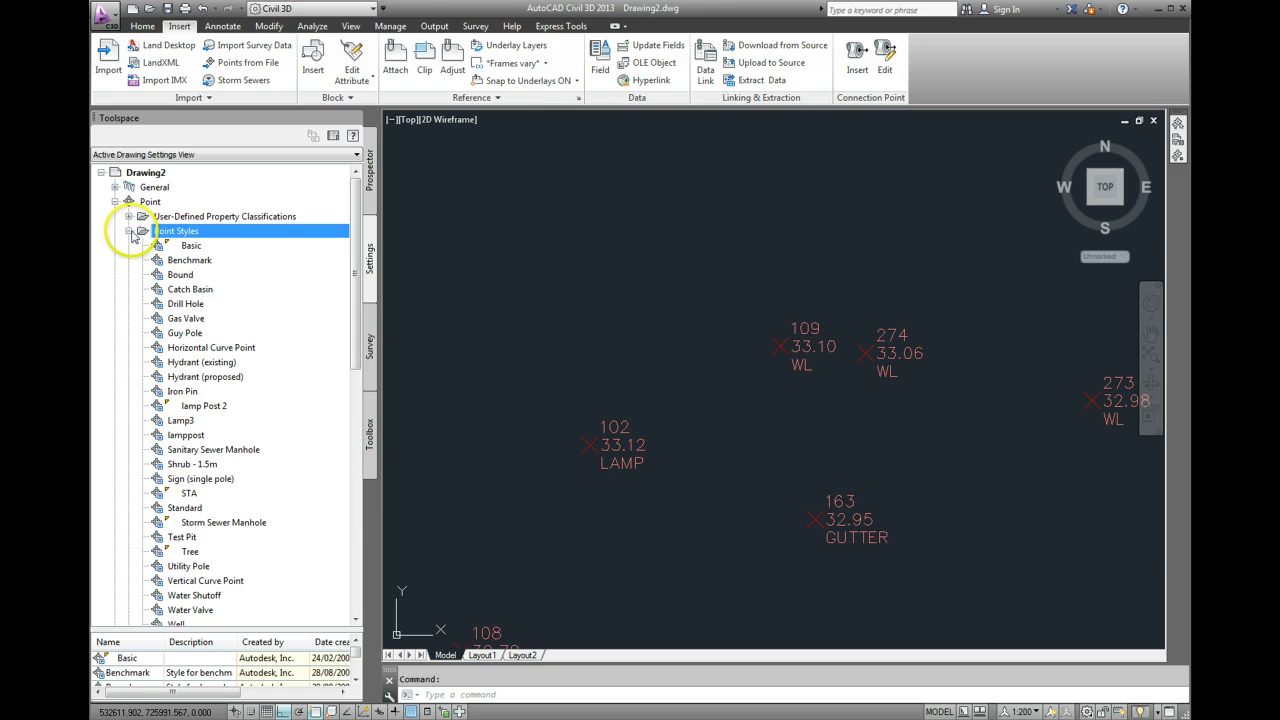
# - Assign the Lamp3 point style to survey point 102 through its properties, then deselect the point
pyautogui.click(372, 180)
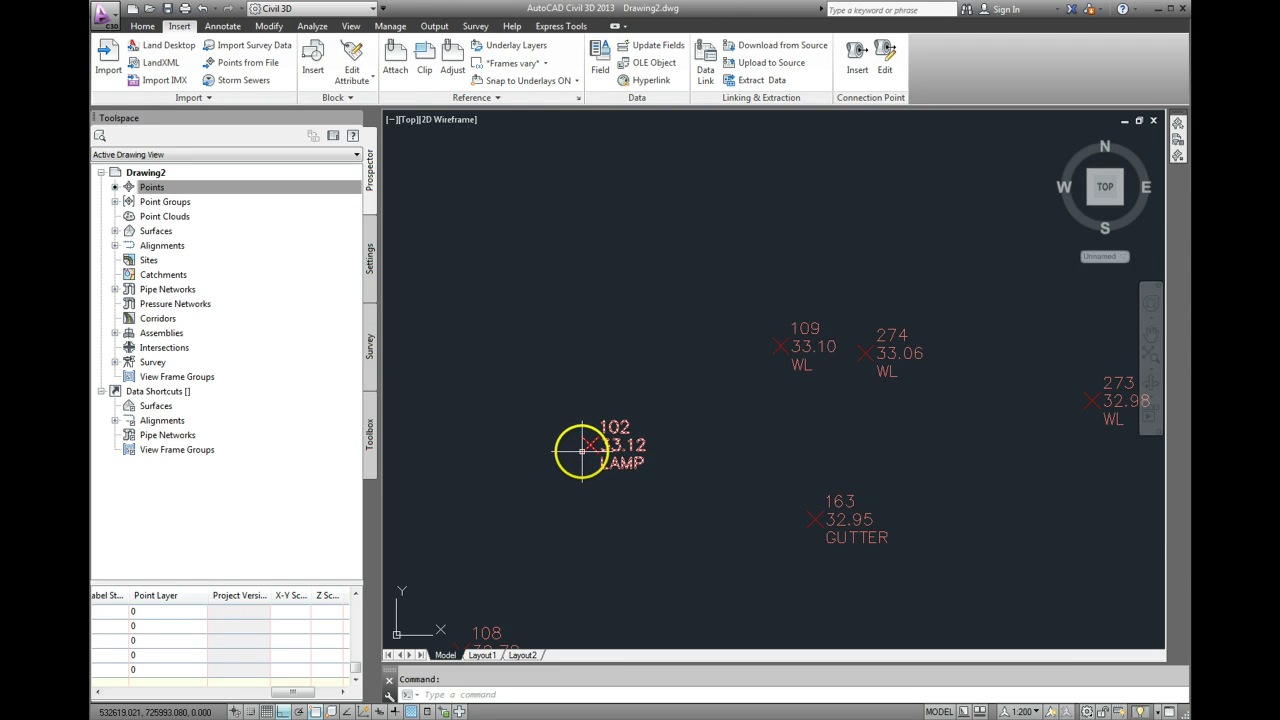
pyautogui.moveTo(584, 451)
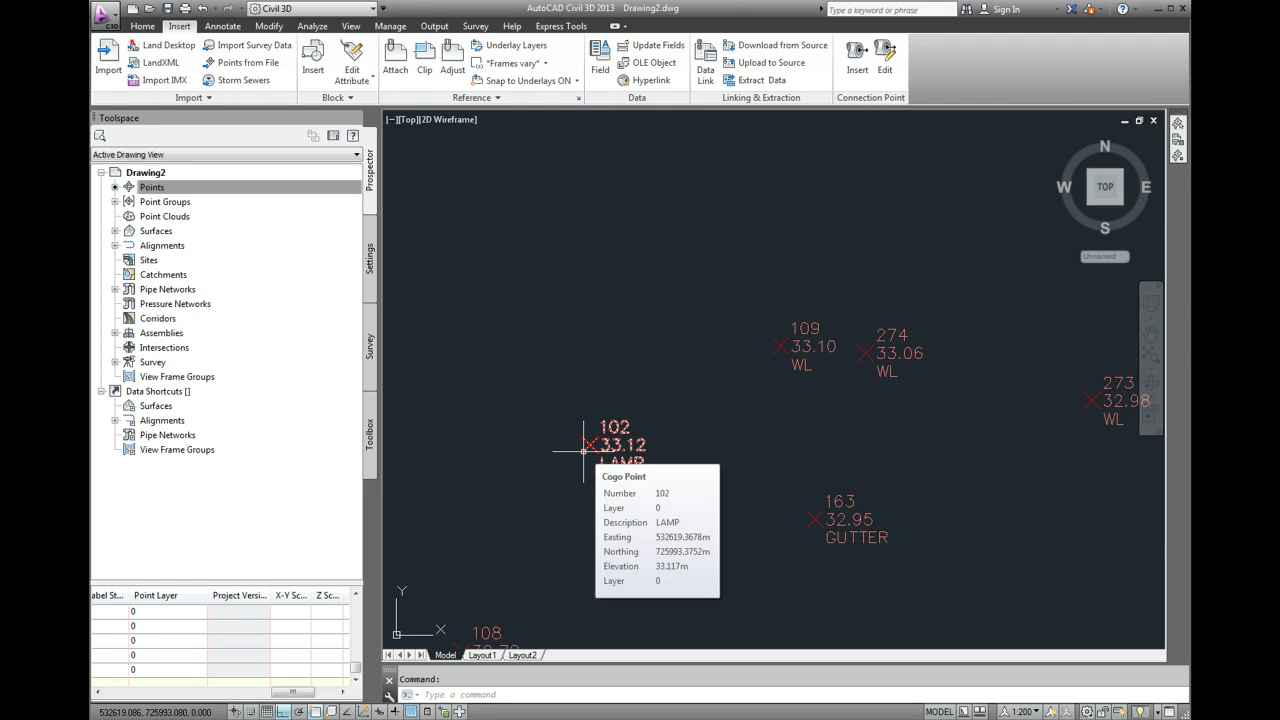
pyautogui.click(584, 451)
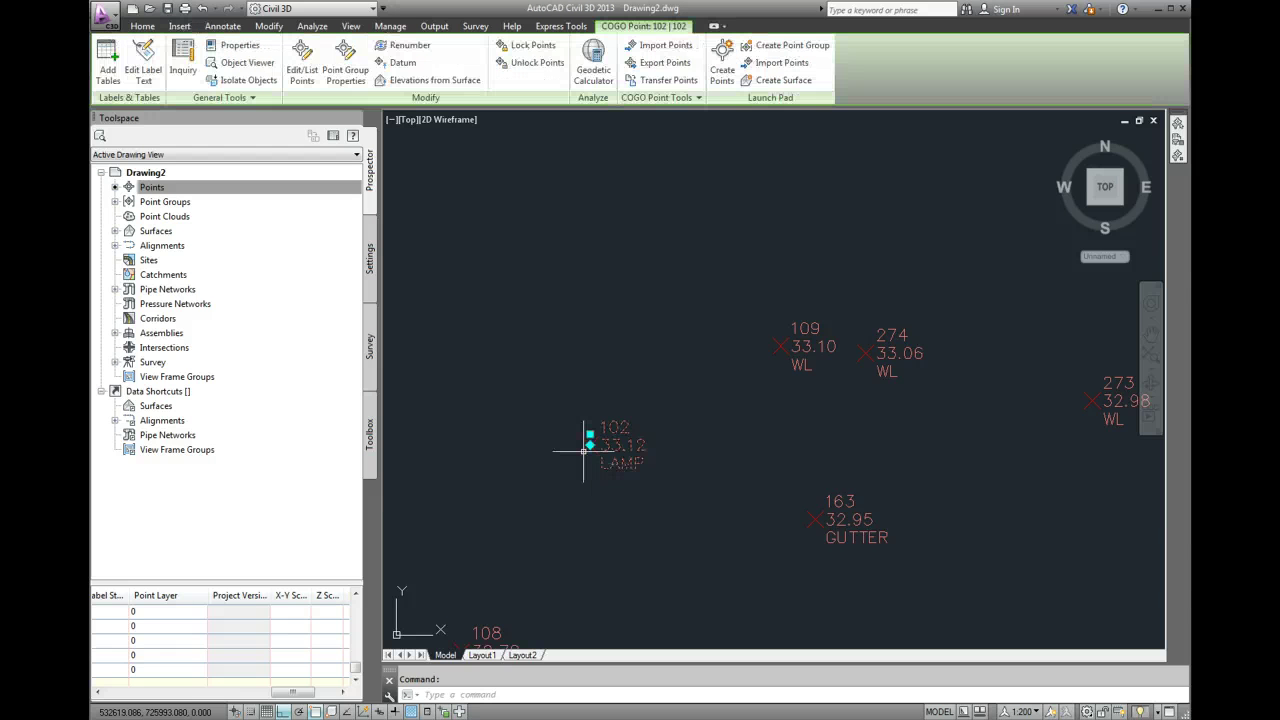
pyautogui.rightClick(584, 451)
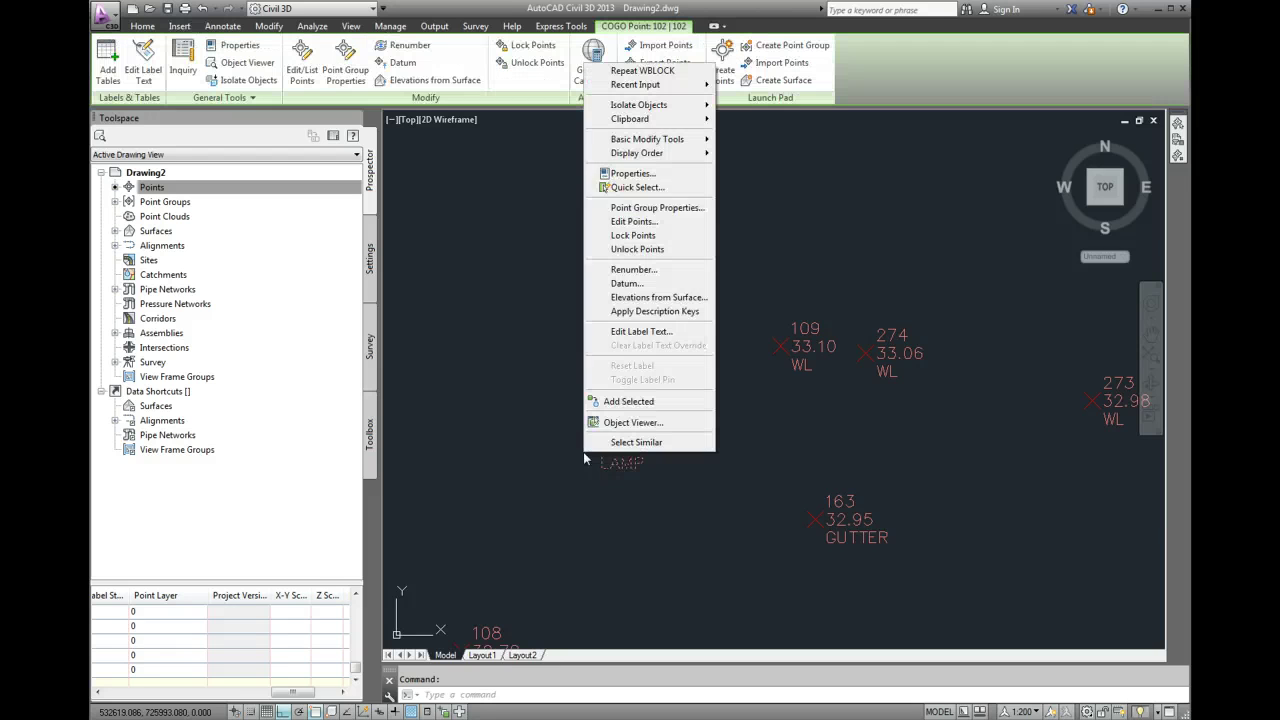
pyautogui.click(627, 175)
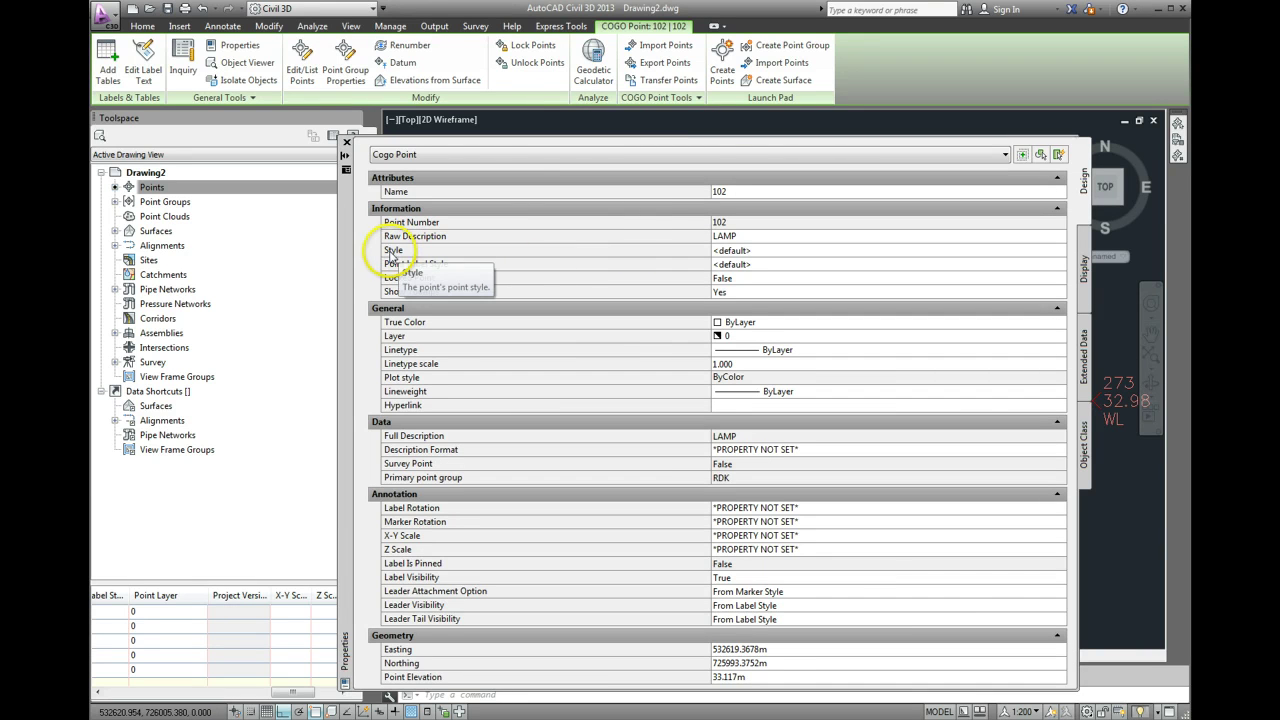
pyautogui.click(730, 252)
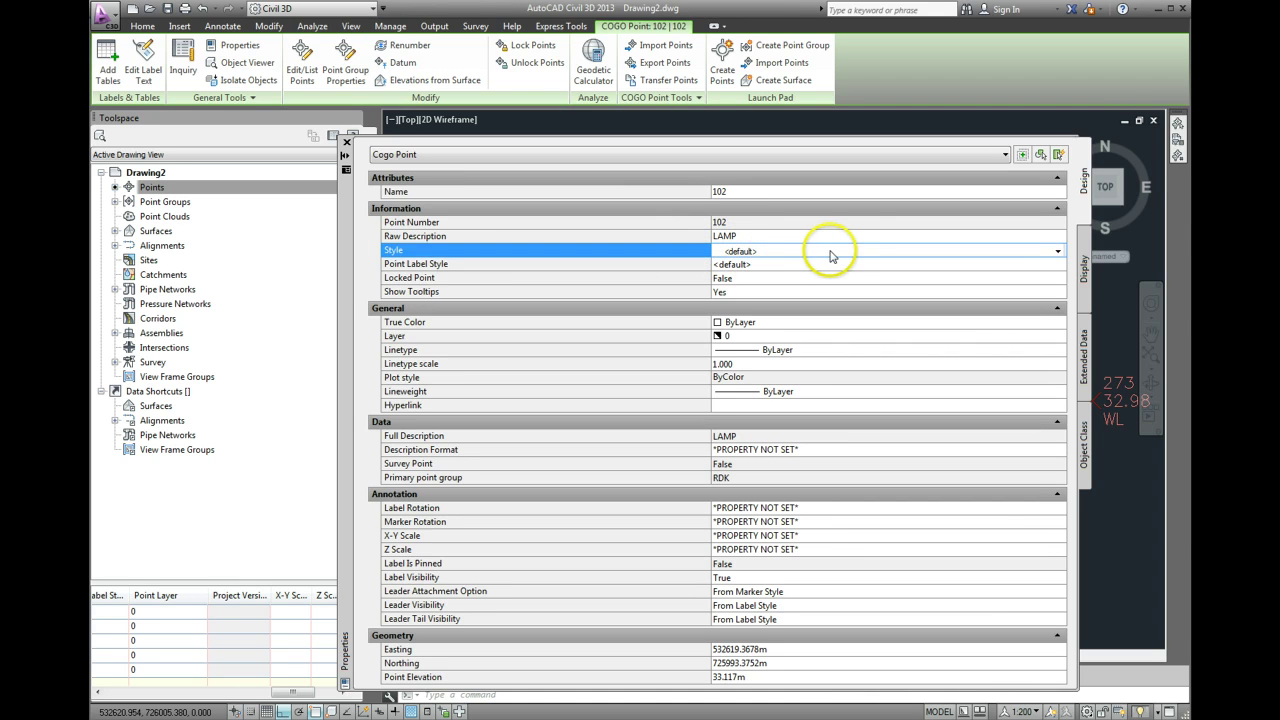
pyautogui.click(1057, 253)
pyautogui.click(753, 437)
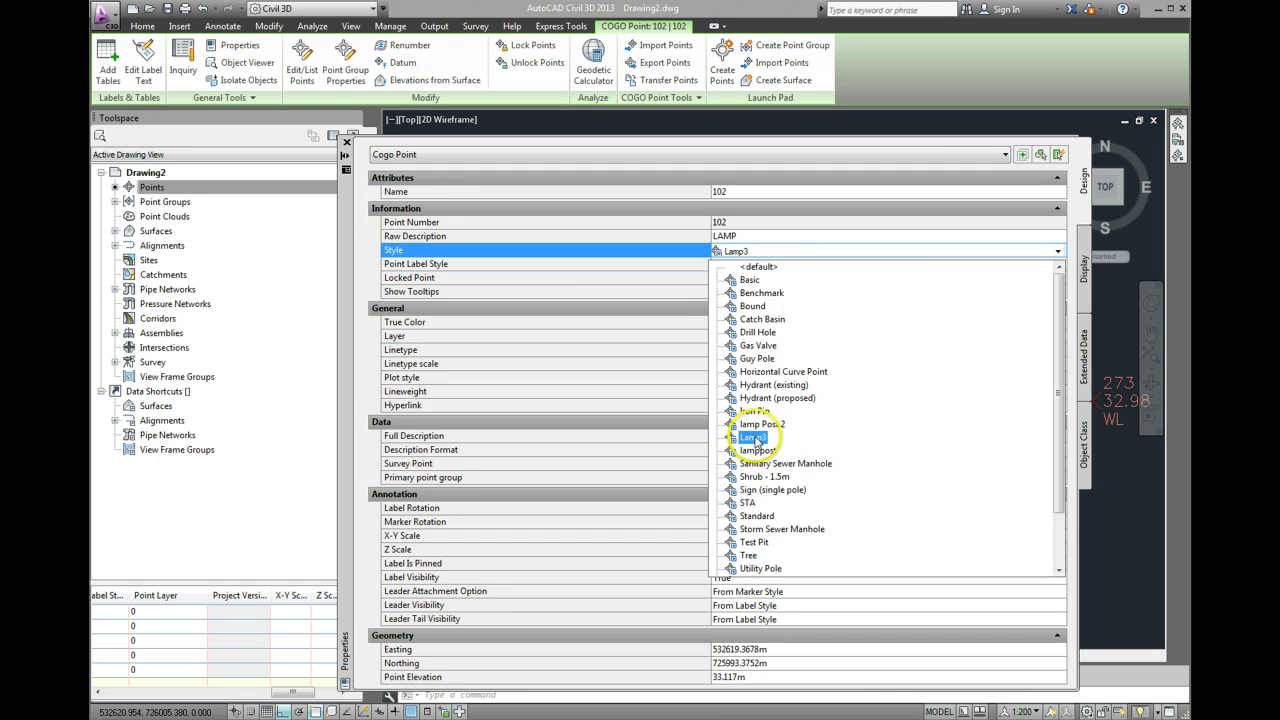
pyautogui.click(755, 441)
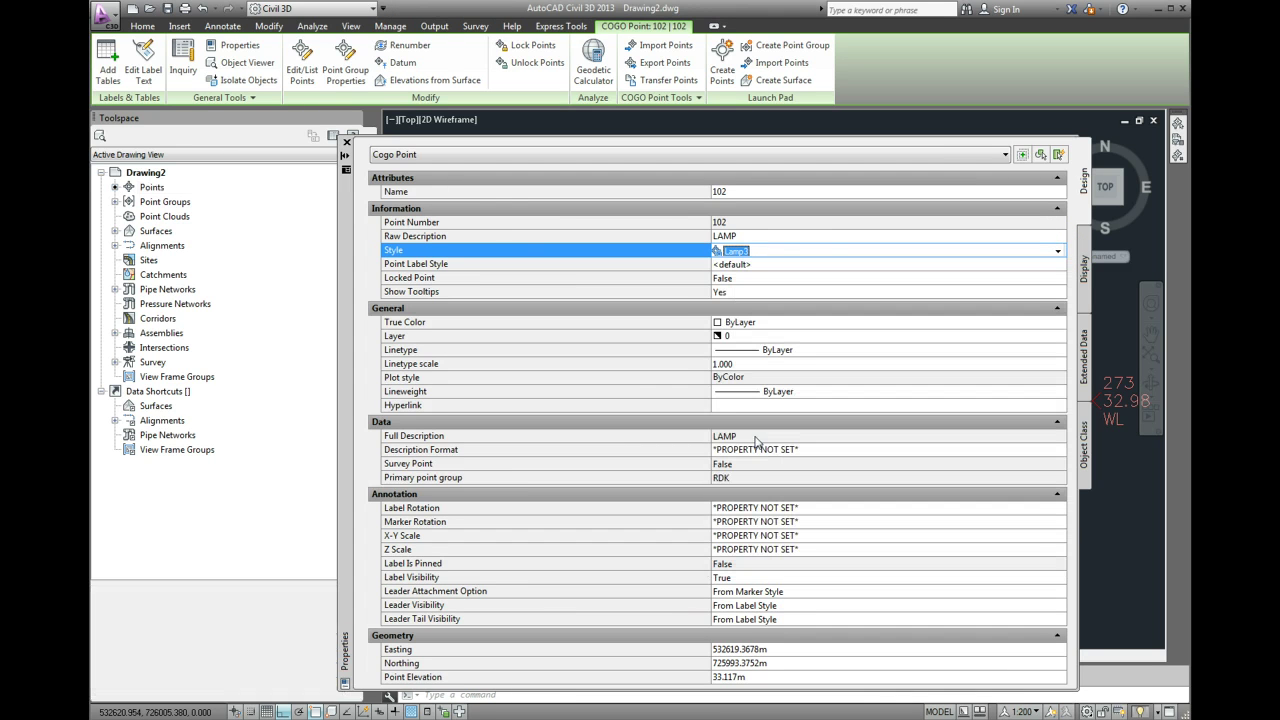
pyautogui.click(347, 144)
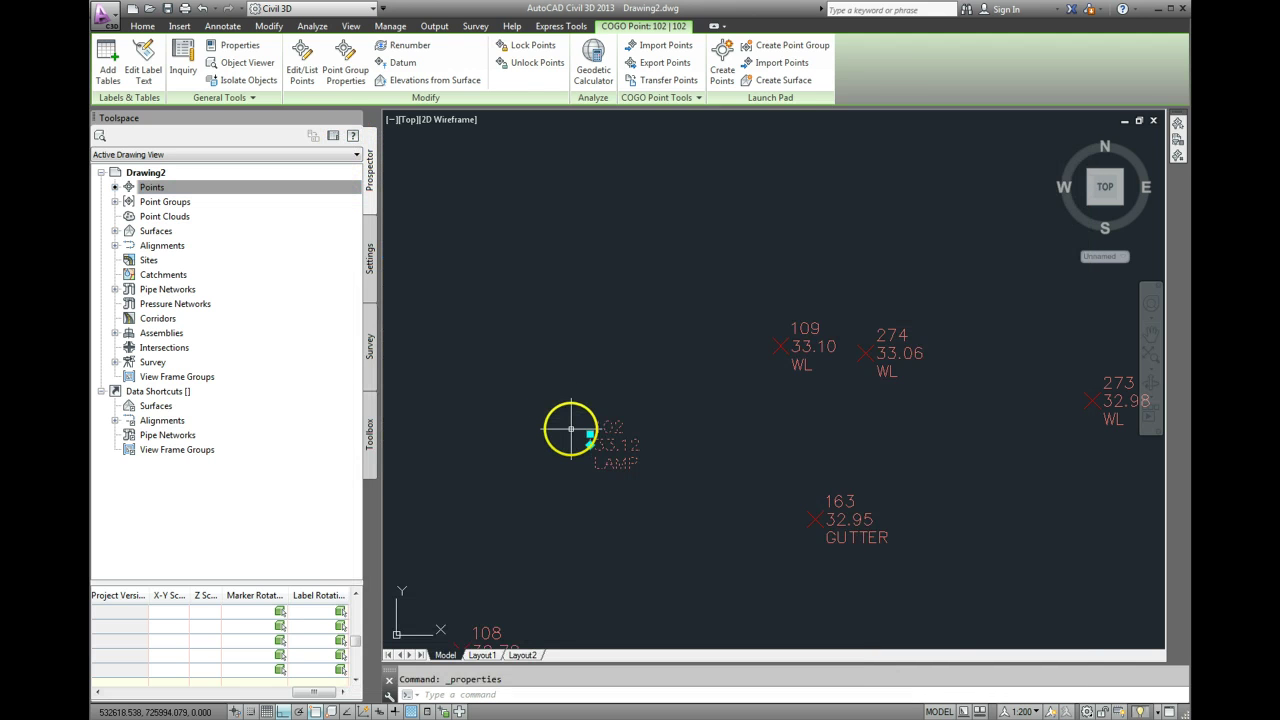
pyautogui.press('Escape')
# - Examine the lamp symbol at point 102 up close and among the surrounding survey points
pyautogui.scroll(5, 571, 429)
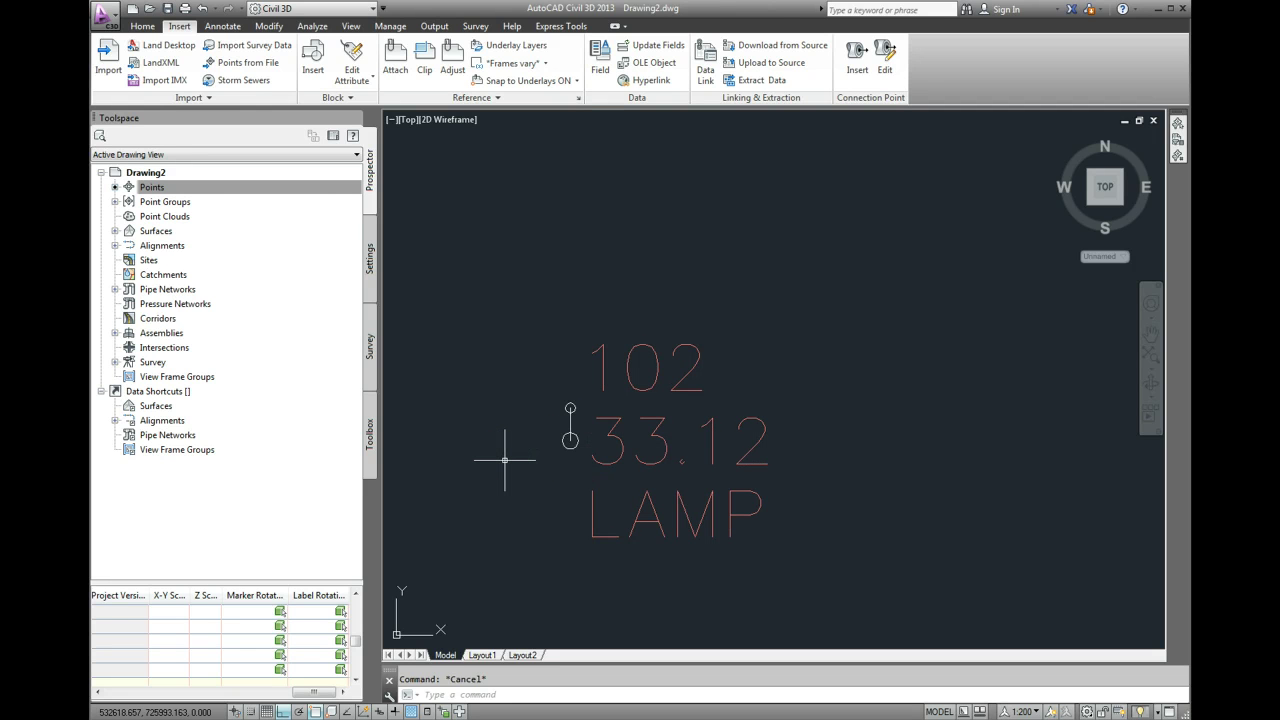
pyautogui.scroll(-3, 505, 460)
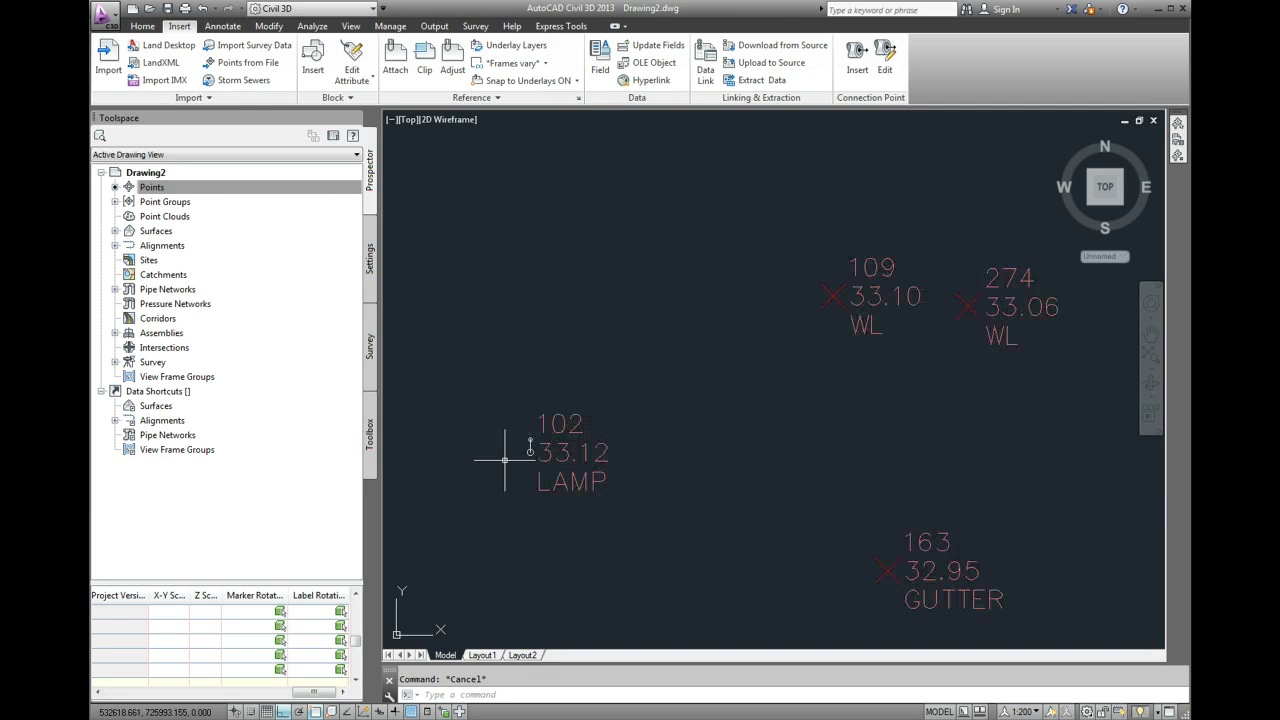
pyautogui.scroll(-3, 505, 460)
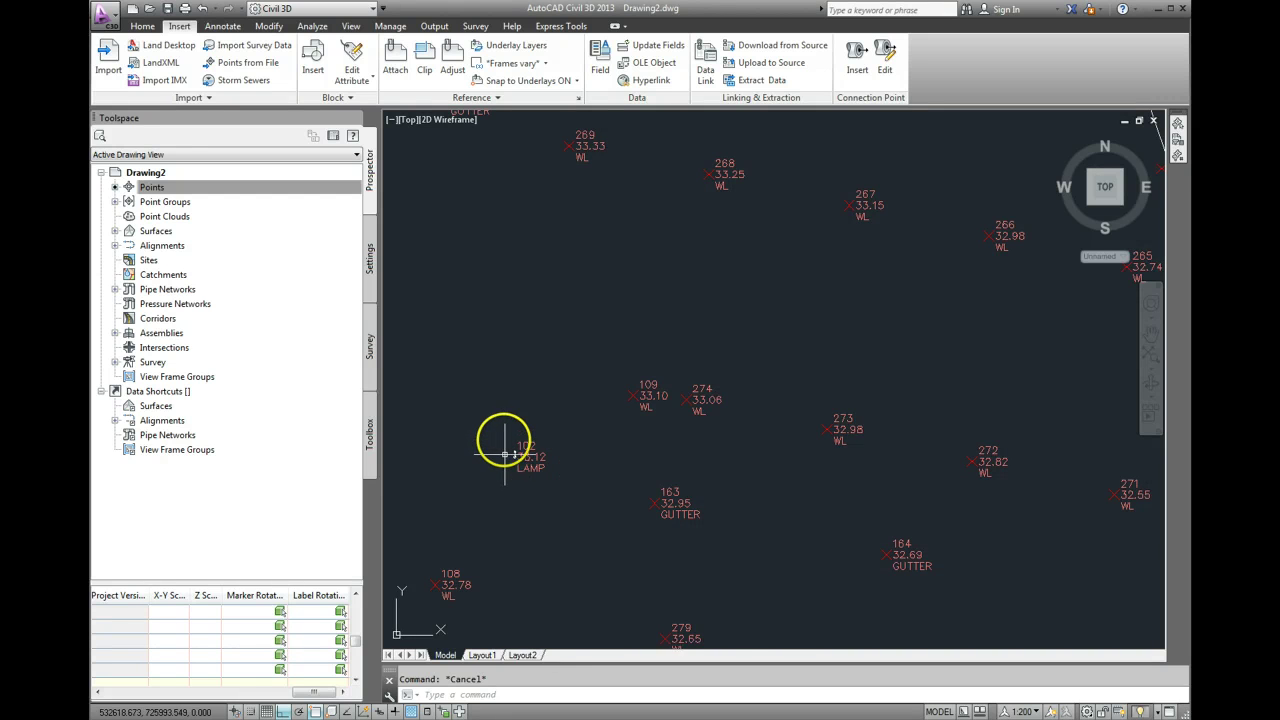
pyautogui.moveTo(529, 443); pyautogui.dragTo(554, 444, button='middle')
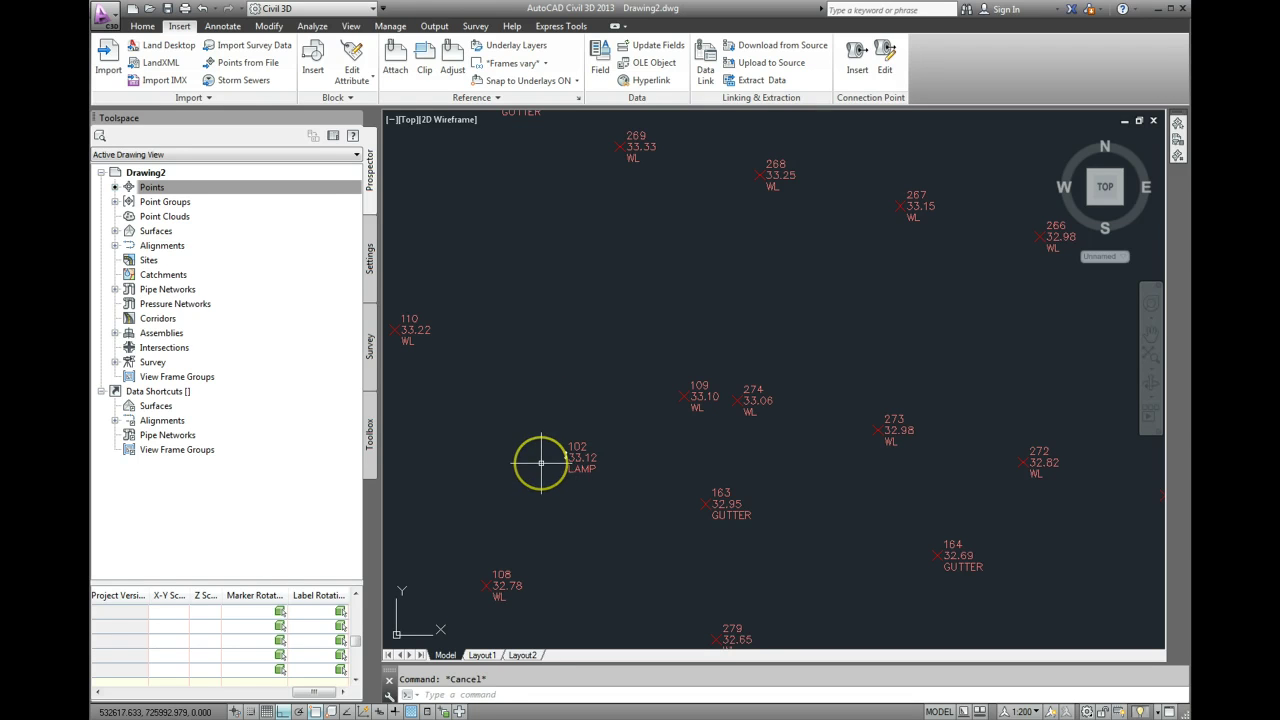
pyautogui.scroll(-2, 541, 462)
pyautogui.scroll(-2, 541, 462)
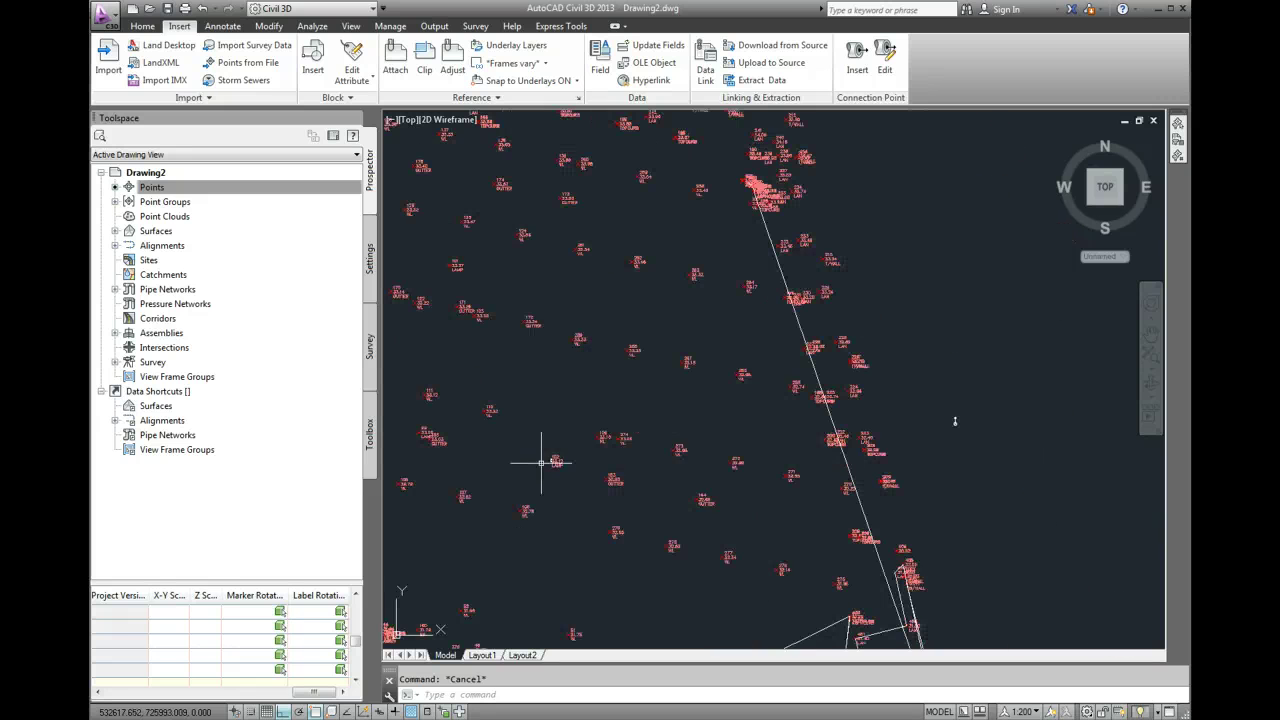
pyautogui.moveTo(530, 445); pyautogui.dragTo(569, 447, button='middle')
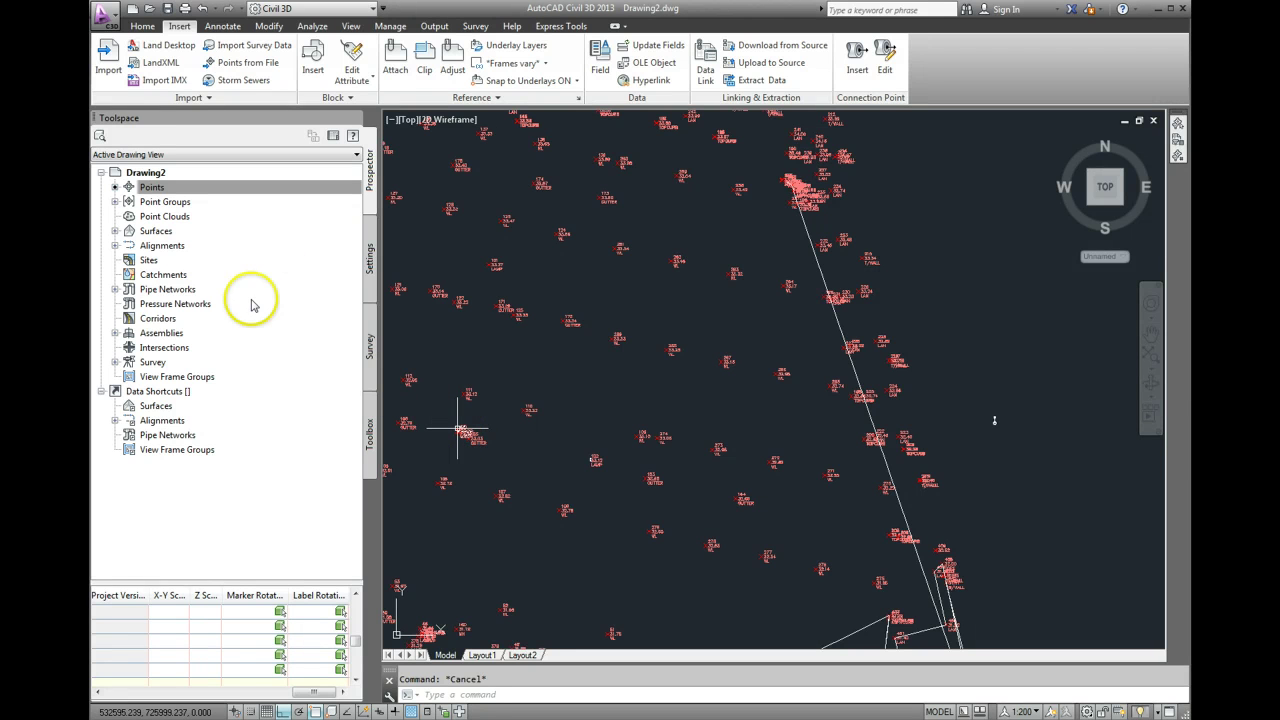
# - Widen the Toolspace to show more columns of the point list and sort the points by raw description
pyautogui.moveTo(313, 691); pyautogui.dragTo(138, 692)
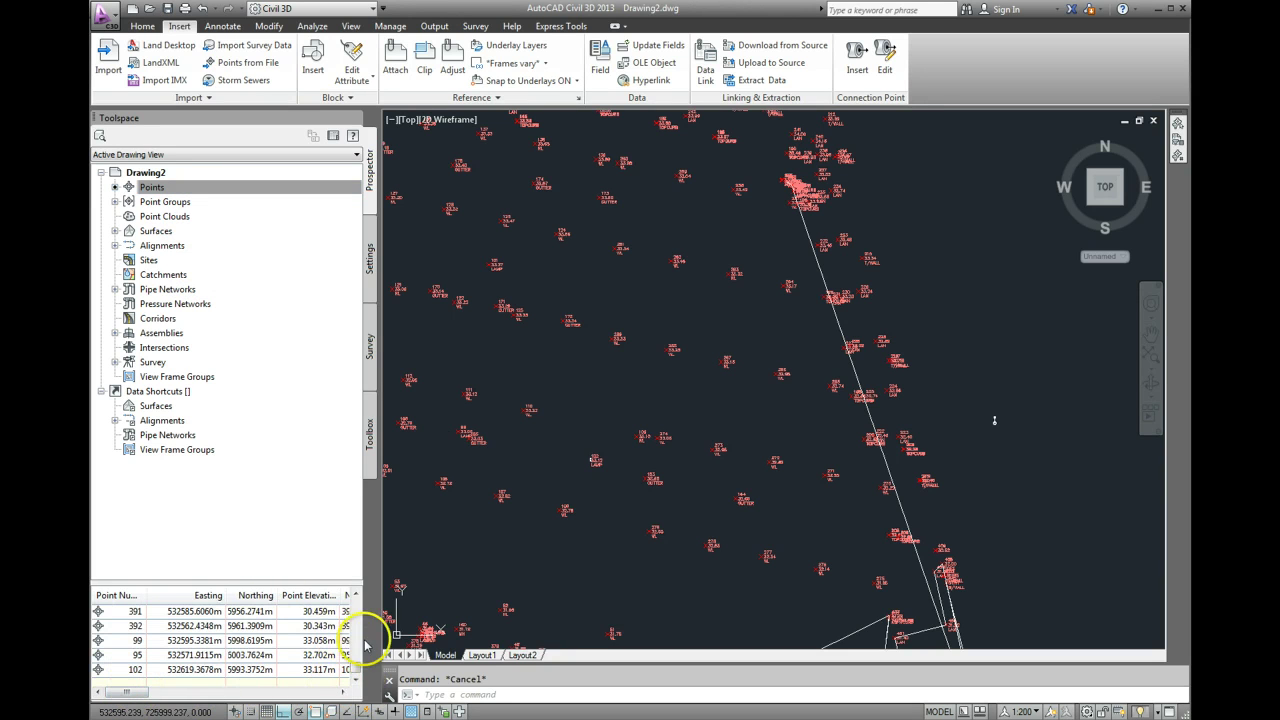
pyautogui.click(128, 186)
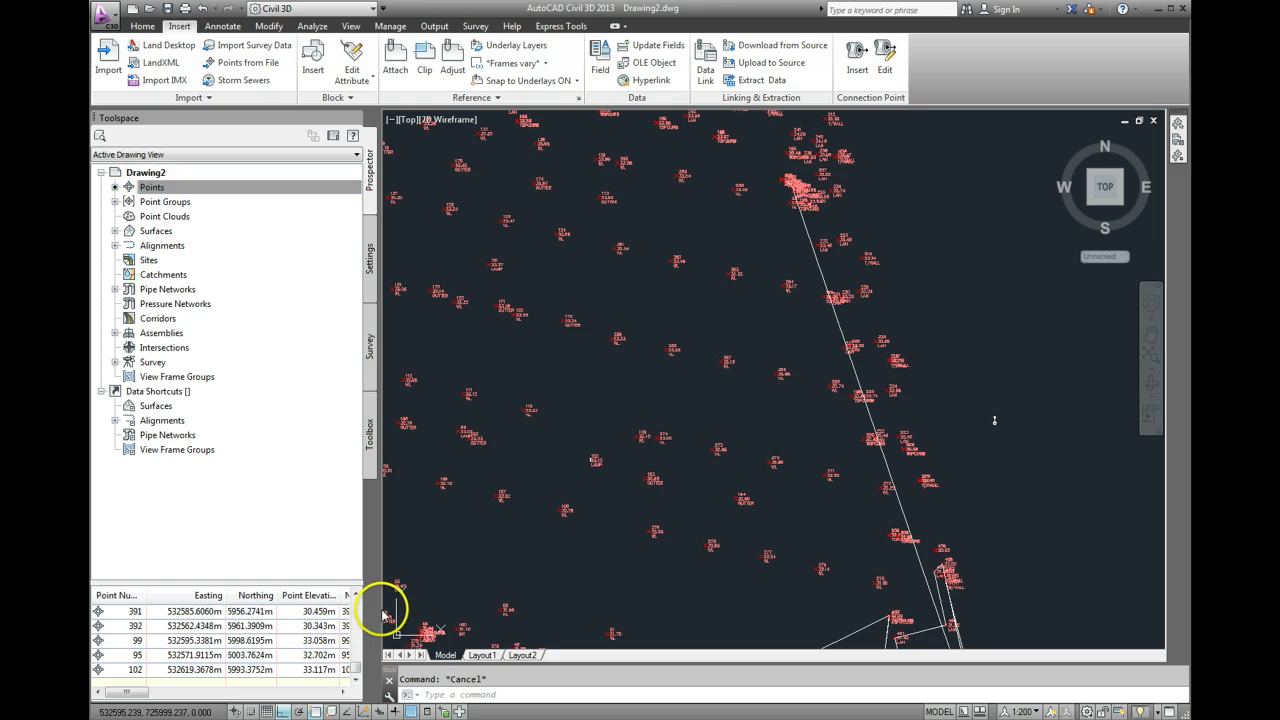
pyautogui.moveTo(384, 610); pyautogui.dragTo(486, 609)
pyautogui.moveTo(458, 664); pyautogui.dragTo(457, 605)
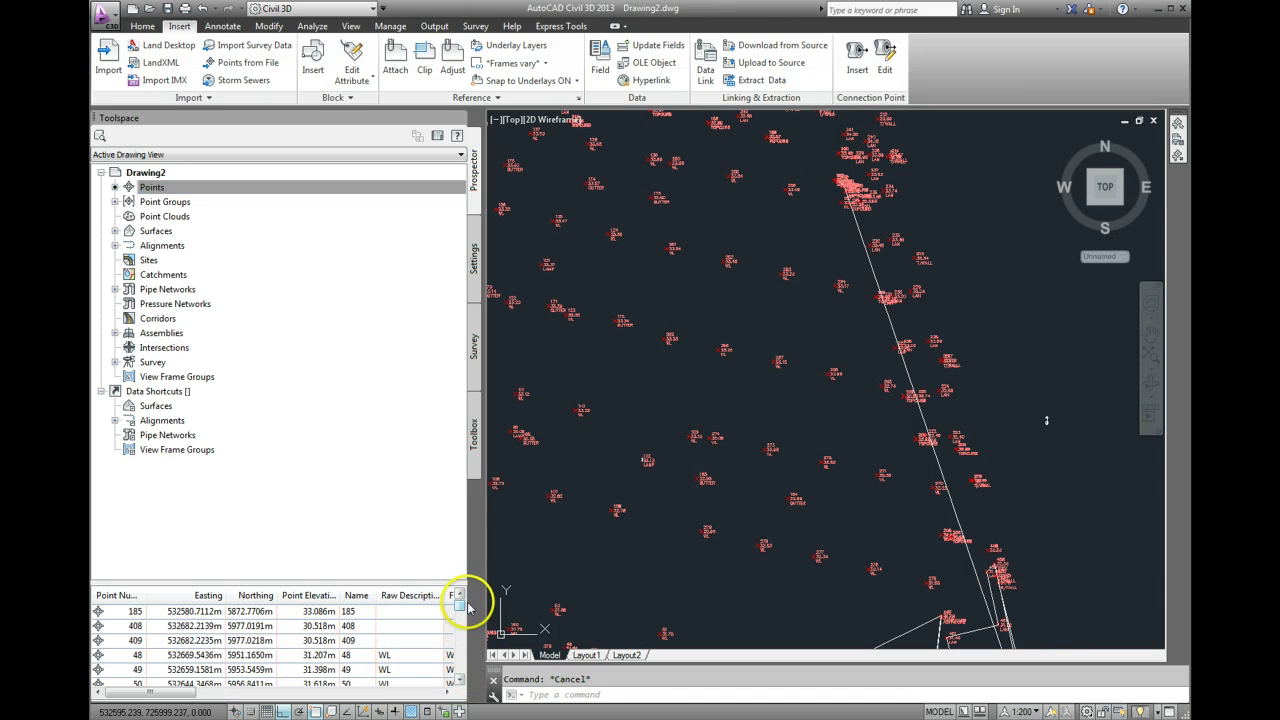
pyautogui.click(398, 599)
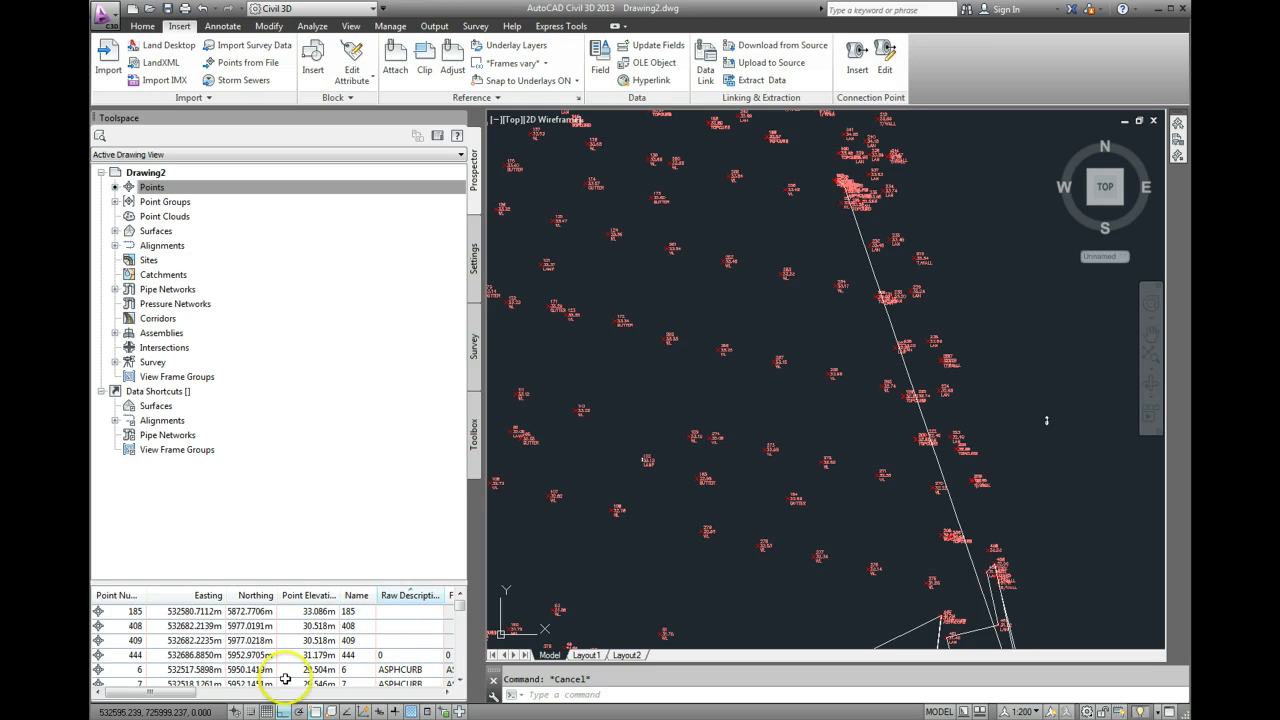
# - Search the sorted point list for the survey points with raw description LAMP
pyautogui.click(461, 682)
pyautogui.click(461, 682)
pyautogui.click(461, 682)
pyautogui.click(461, 682)
pyautogui.click(461, 682)
pyautogui.click(461, 682)
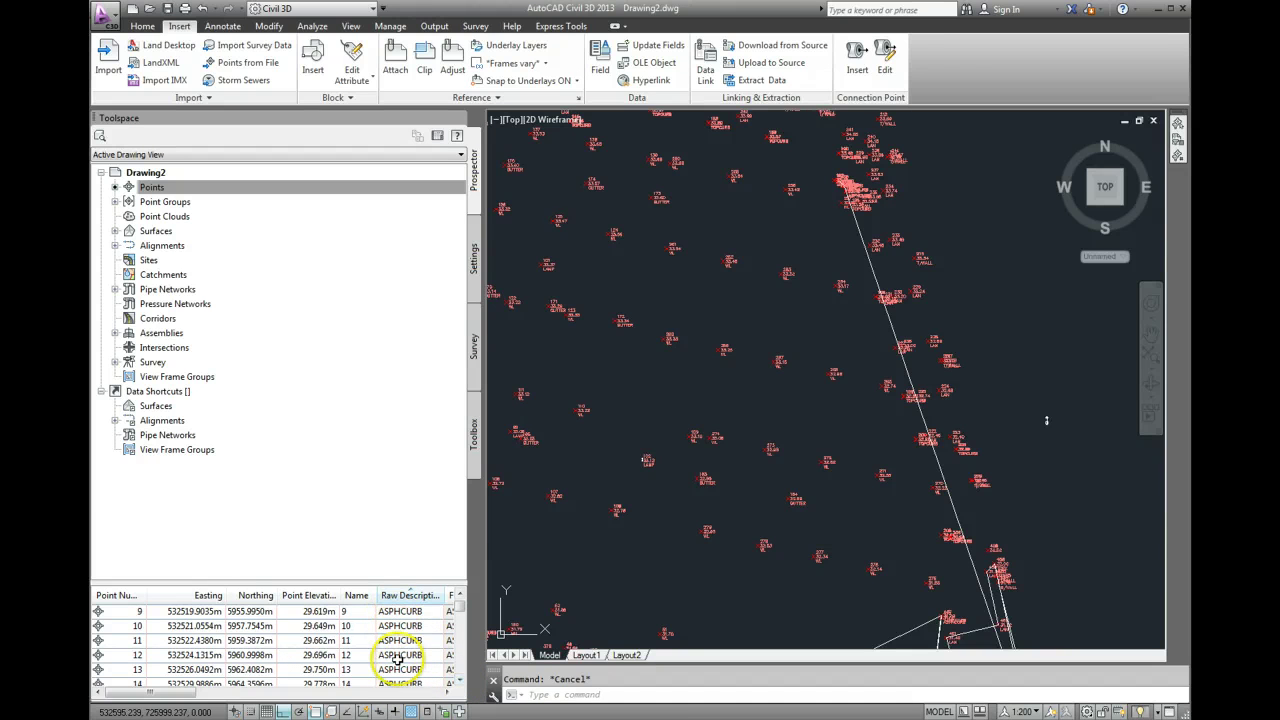
pyautogui.click(461, 682)
pyautogui.click(461, 682)
pyautogui.click(461, 682)
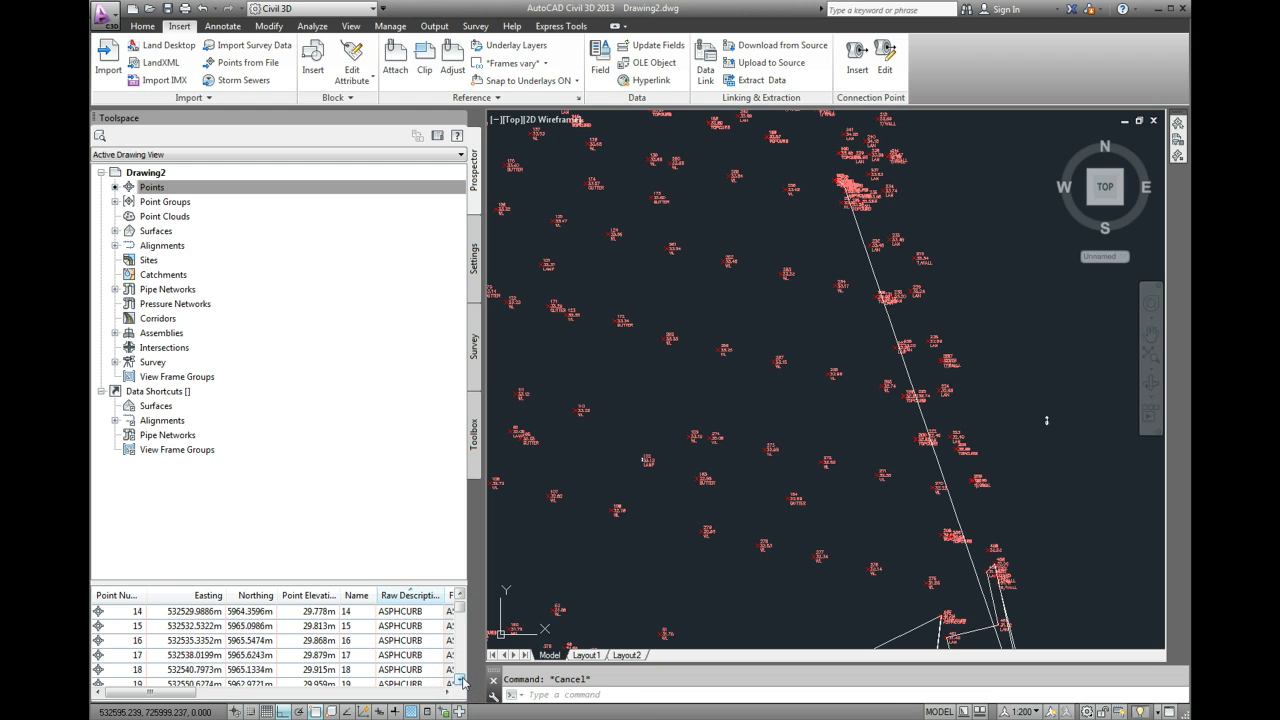
pyautogui.click(461, 682)
pyautogui.click(461, 682)
pyautogui.click(461, 682)
pyautogui.click(461, 682)
pyautogui.click(461, 682)
pyautogui.click(461, 682)
pyautogui.click(461, 682)
pyautogui.click(461, 682)
pyautogui.moveTo(461, 682); pyautogui.dragTo(459, 685)
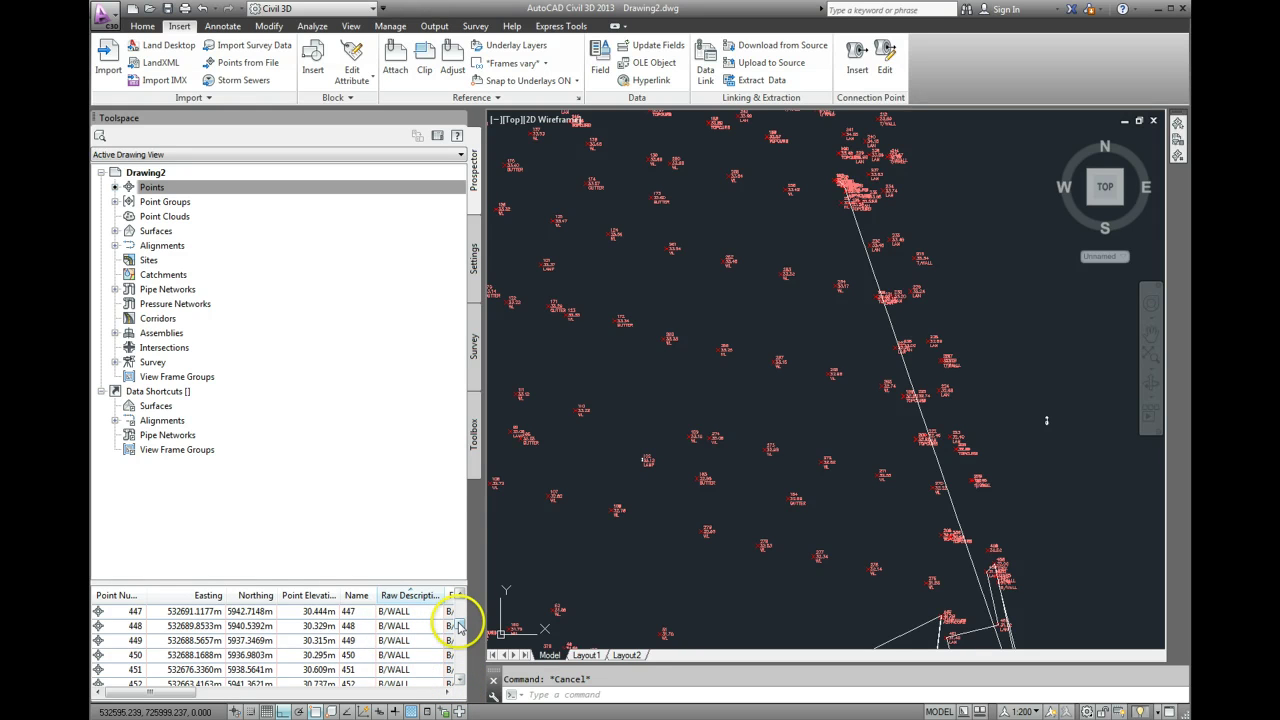
pyautogui.scroll(-3, 459, 627)
pyautogui.scroll(-3, 459, 627)
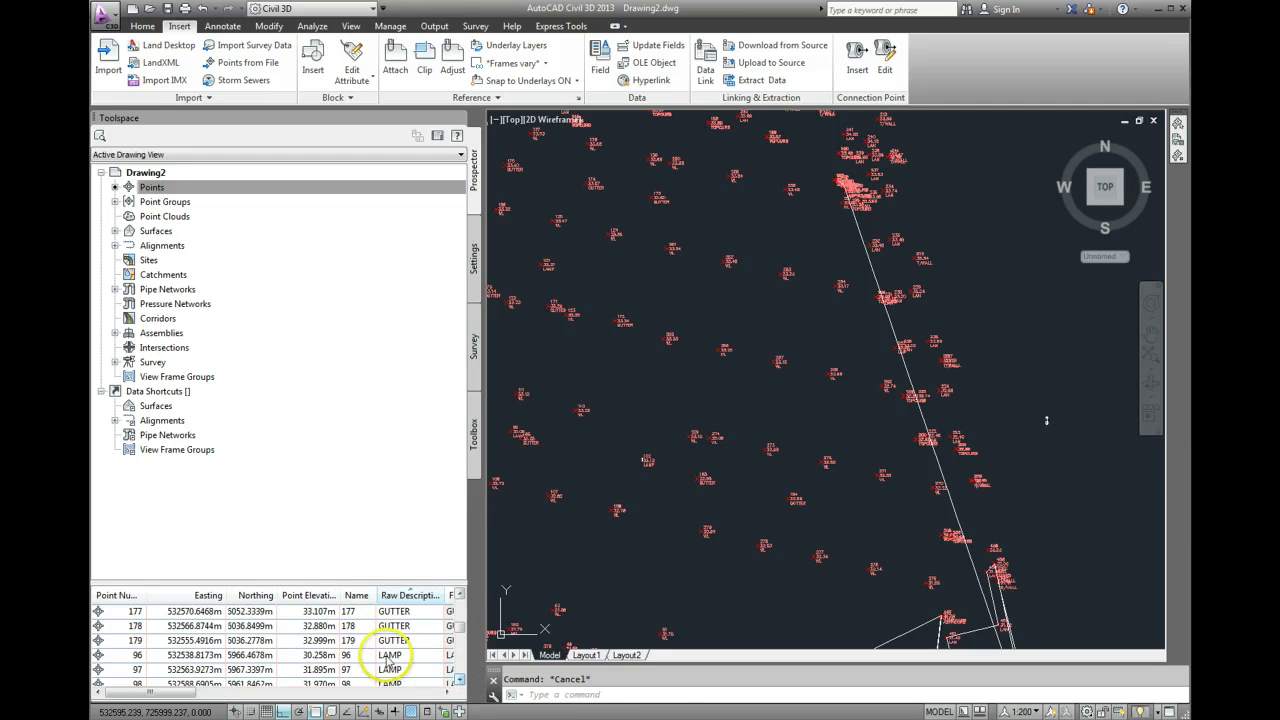
# - Select all LAMP points in the point list, from point 96 through point 102
pyautogui.click(459, 679)
pyautogui.click(124, 640)
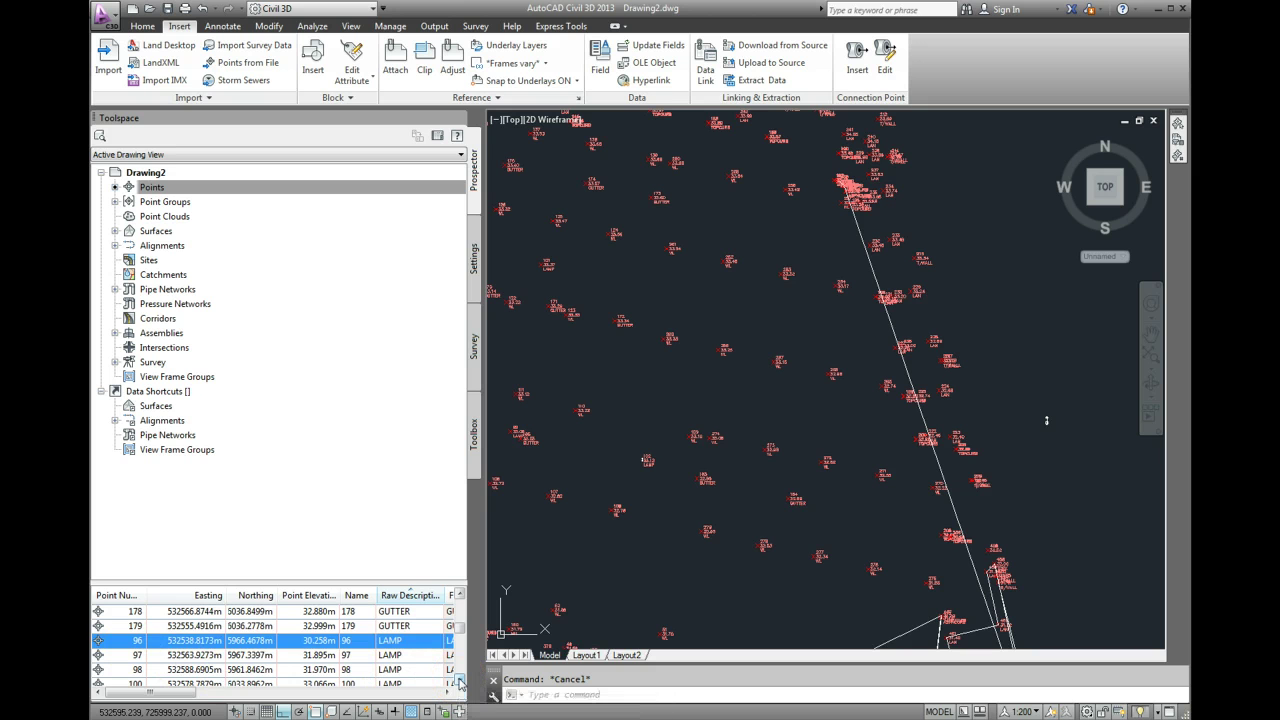
pyautogui.click(459, 681)
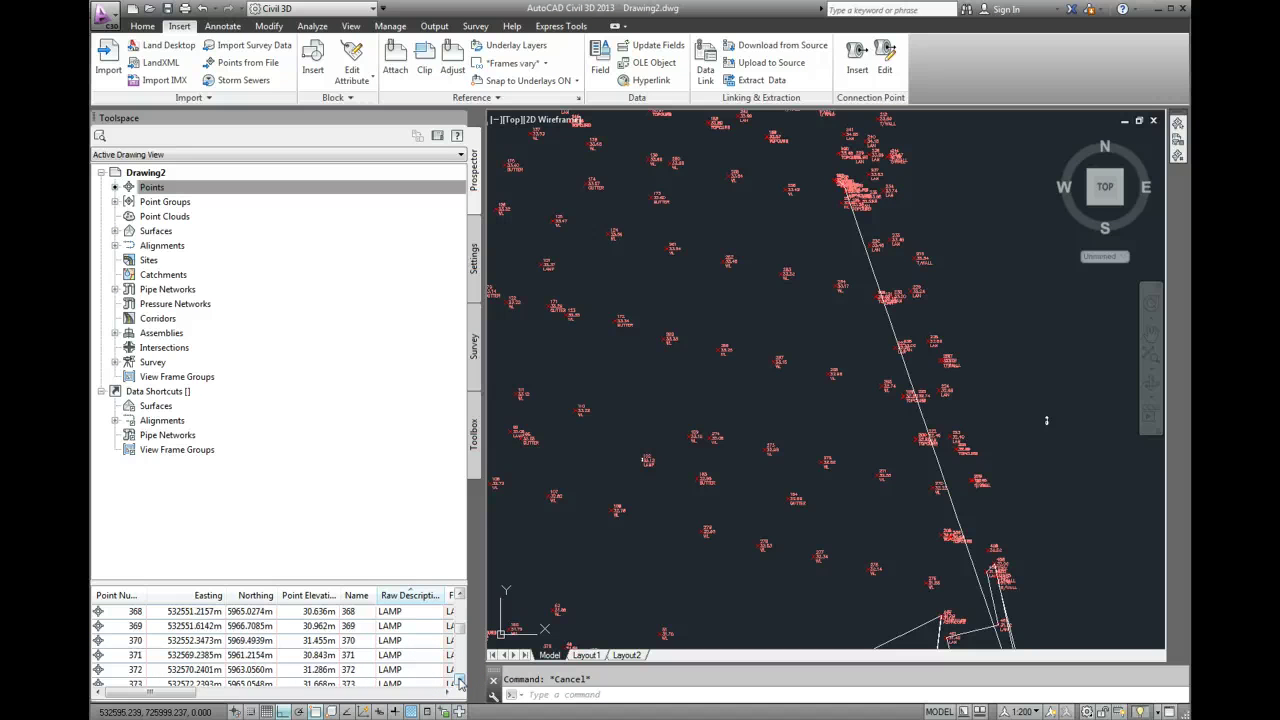
pyautogui.moveTo(459, 681); pyautogui.dragTo(459, 681)
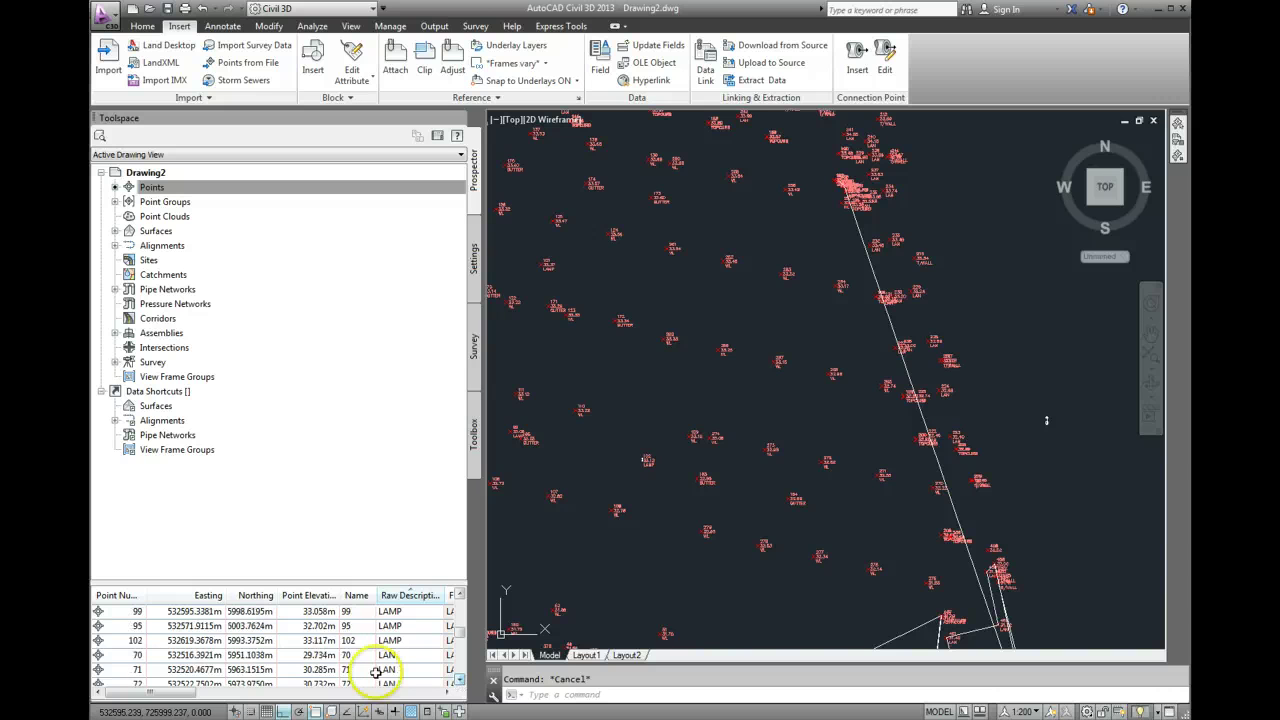
pyautogui.click(100, 655)
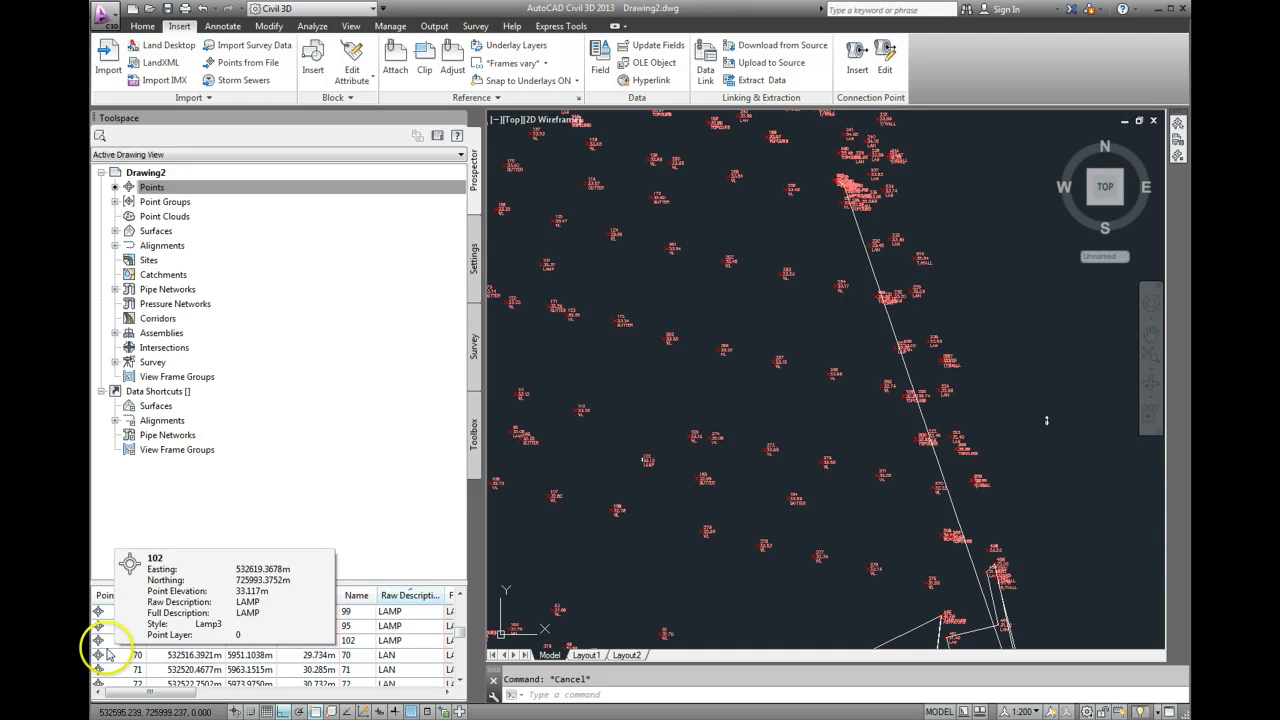
pyautogui.keyDown('shift'); pyautogui.click(106, 640); pyautogui.keyUp('shift')
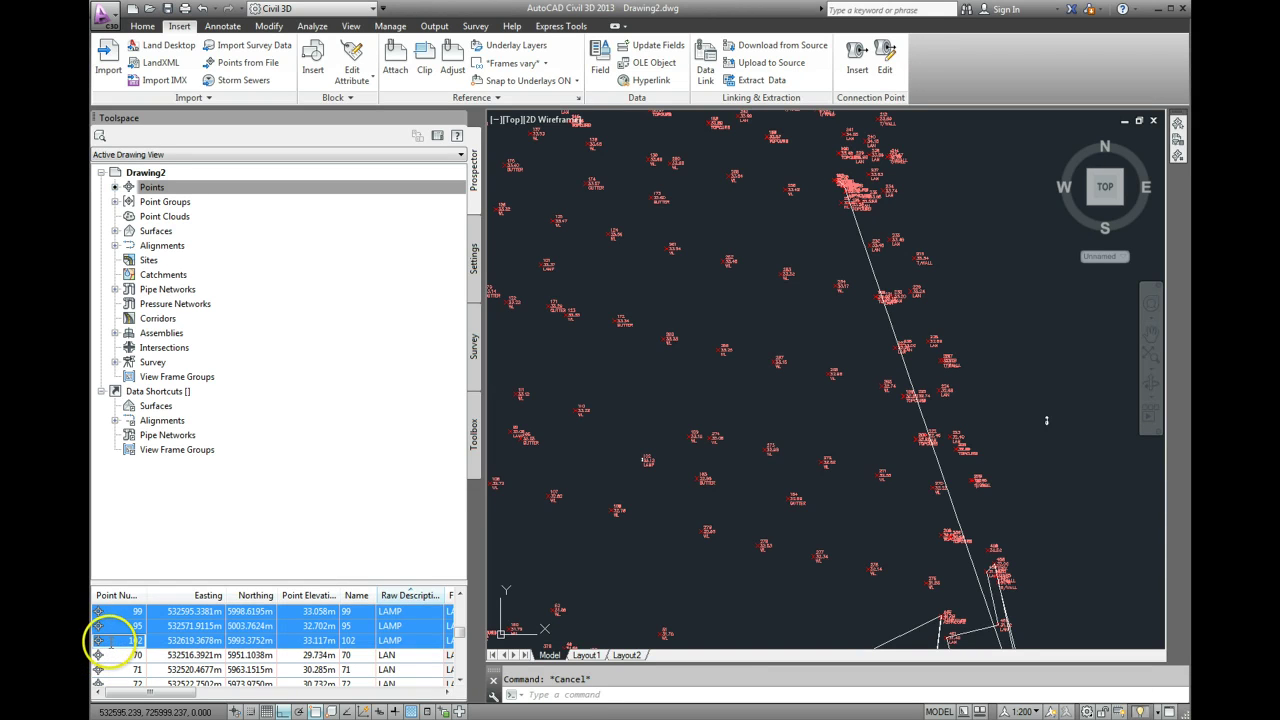
pyautogui.click(114, 642)
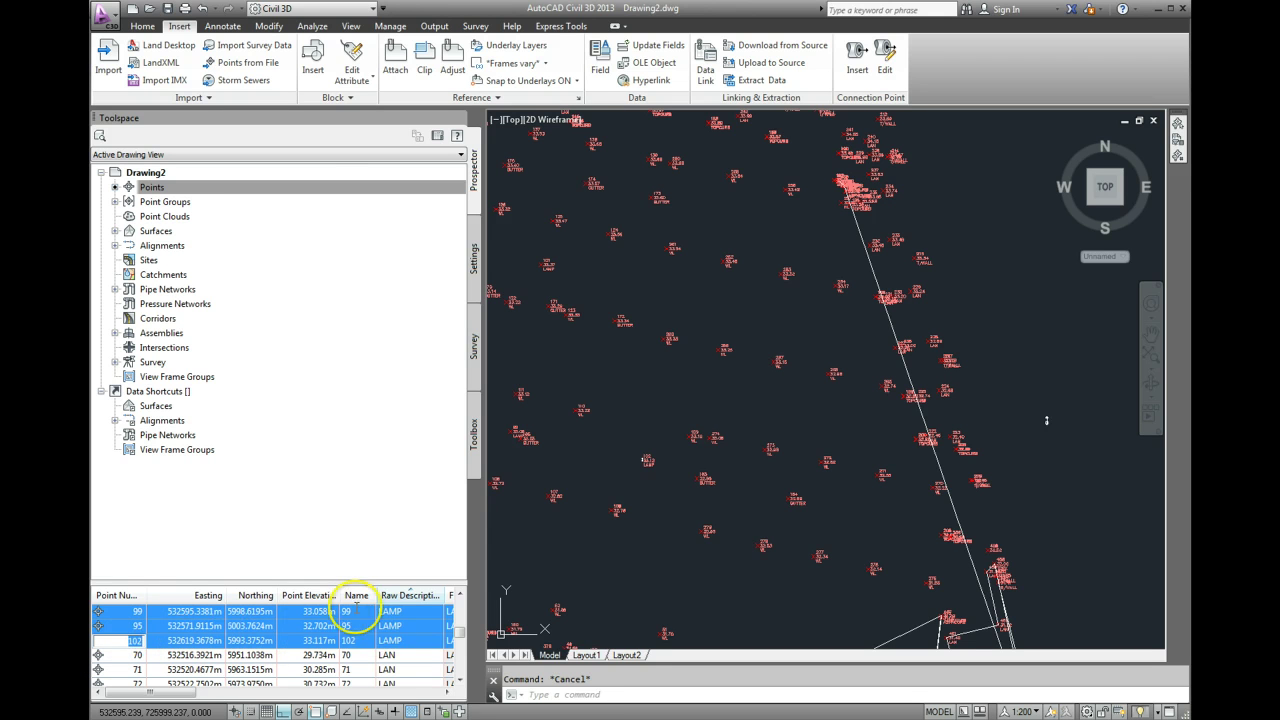
# - Open the selected LAMP points for editing in the Point Editor
pyautogui.moveTo(410, 641)
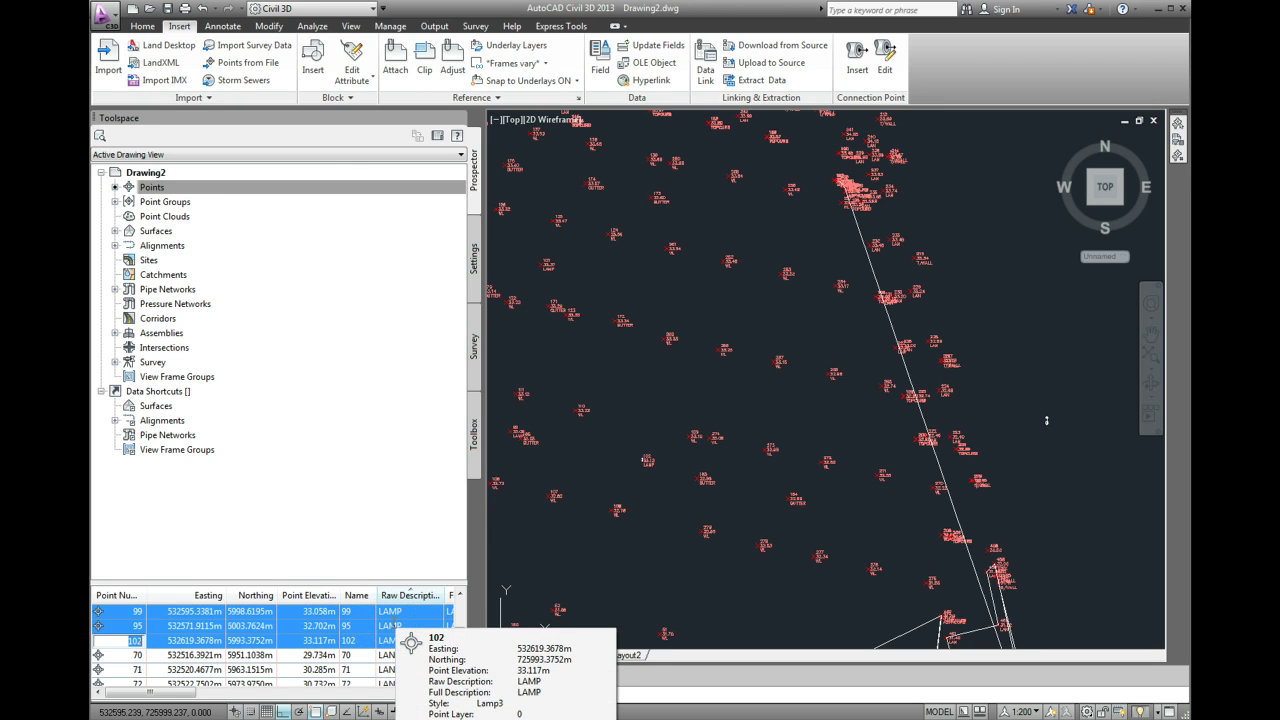
pyautogui.rightClick(395, 627)
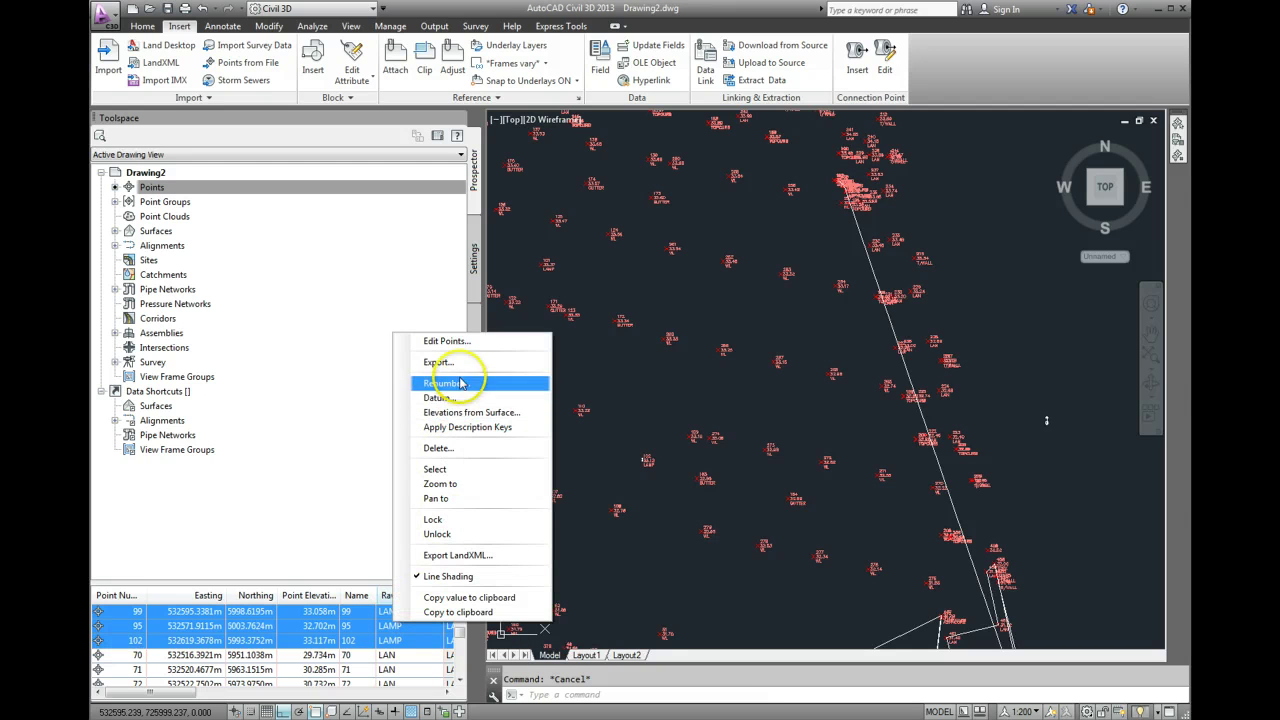
pyautogui.click(444, 342)
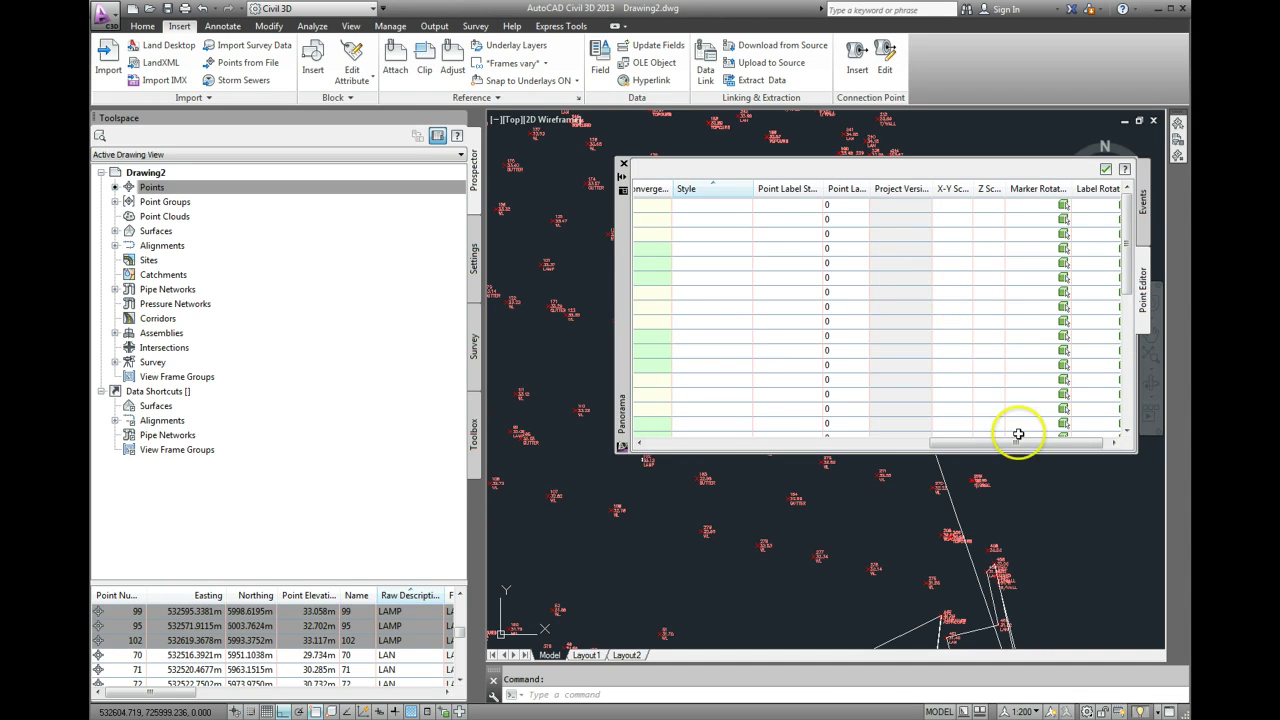
# - Review the point numbers and raw descriptions of all the LAMP points in the Point Editor
pyautogui.moveTo(990, 442); pyautogui.dragTo(705, 450)
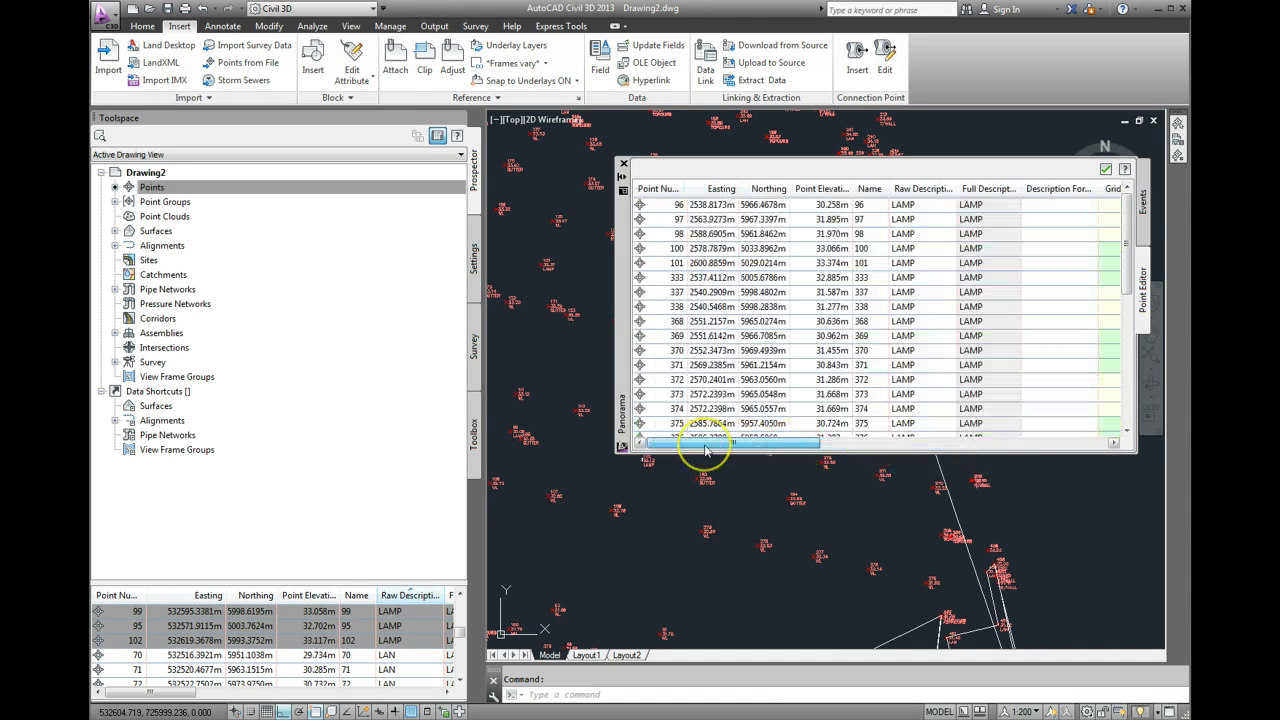
pyautogui.moveTo(733, 450); pyautogui.dragTo(690, 443)
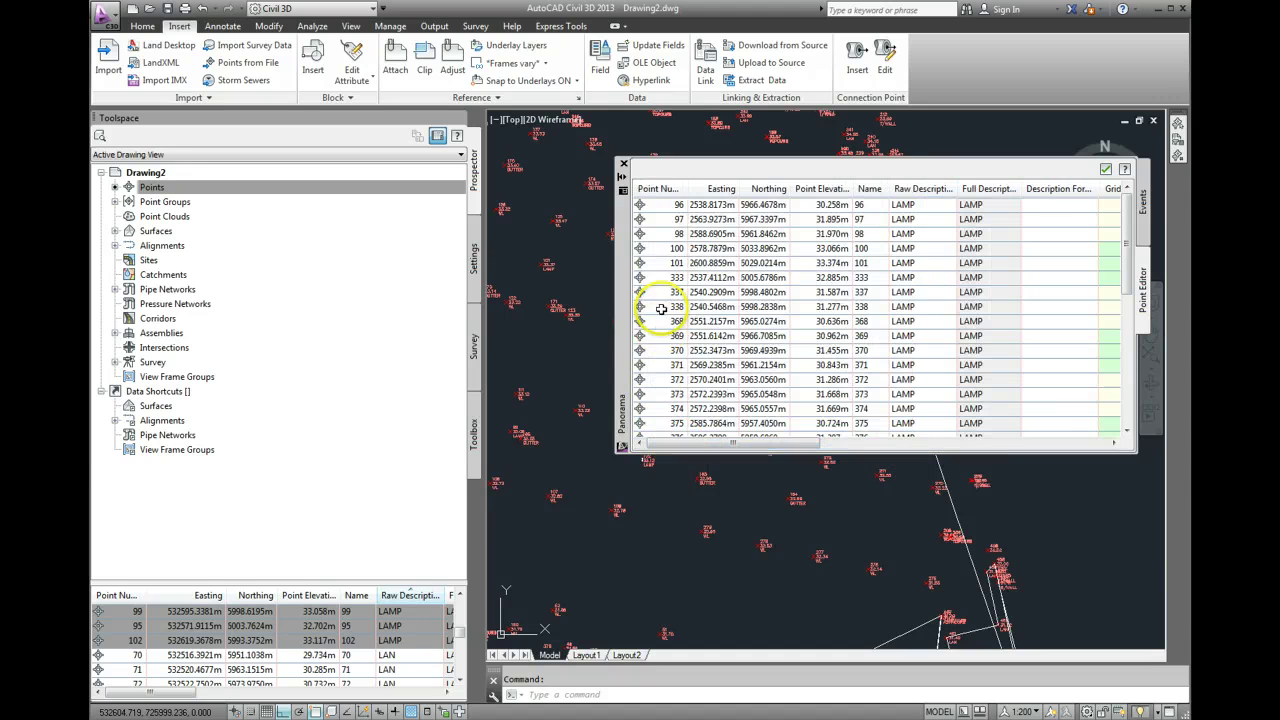
pyautogui.scroll(-7, 665, 373)
pyautogui.scroll(7, 676, 365)
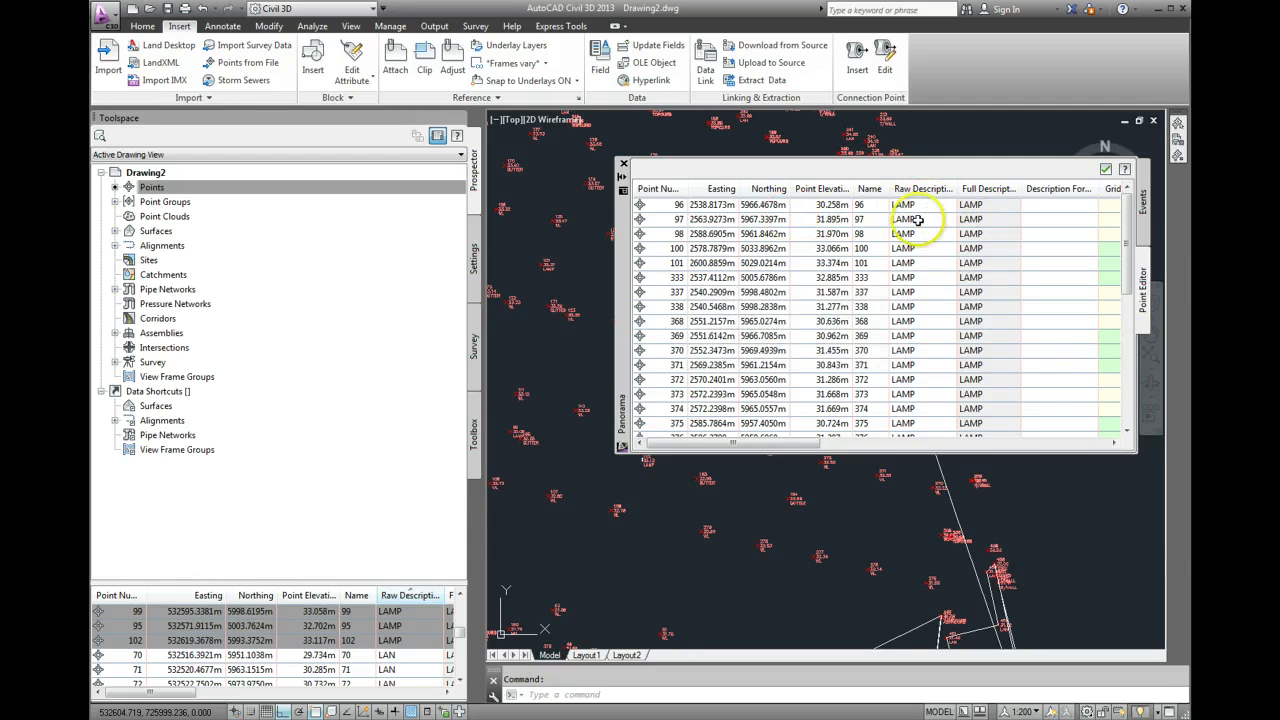
pyautogui.scroll(-4, 838, 300)
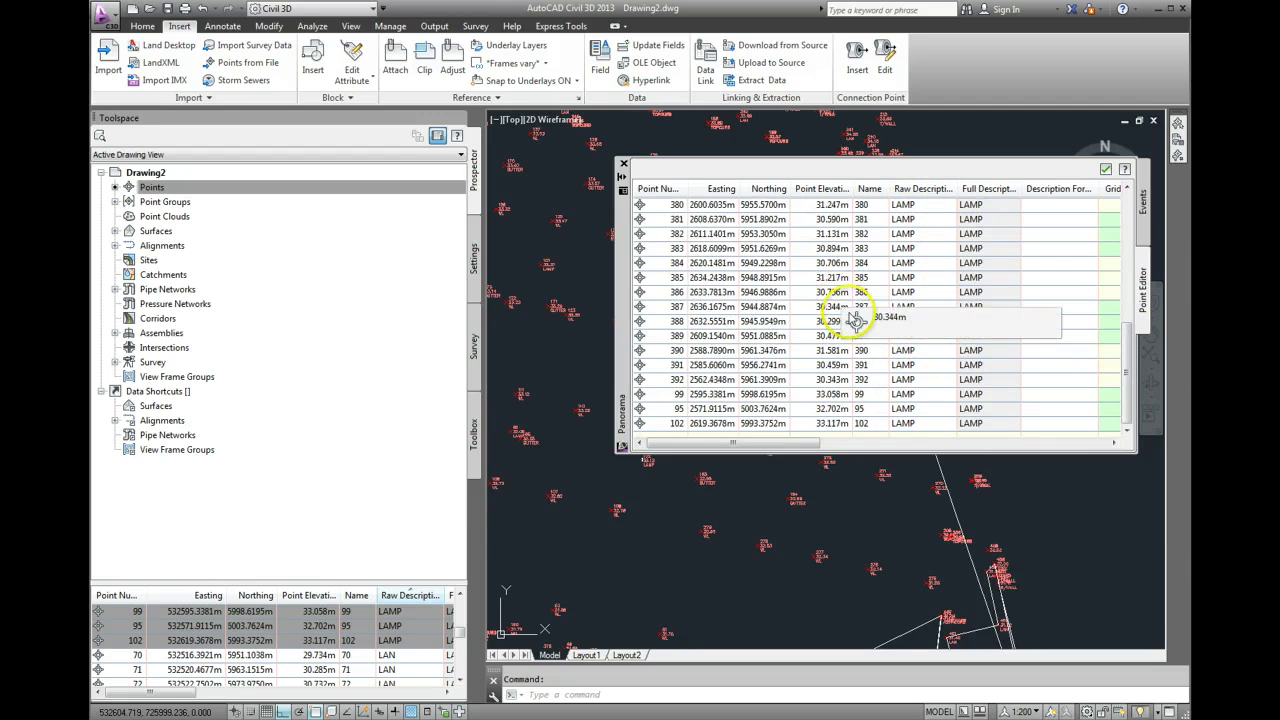
pyautogui.scroll(2, 932, 357)
pyautogui.scroll(3, 932, 357)
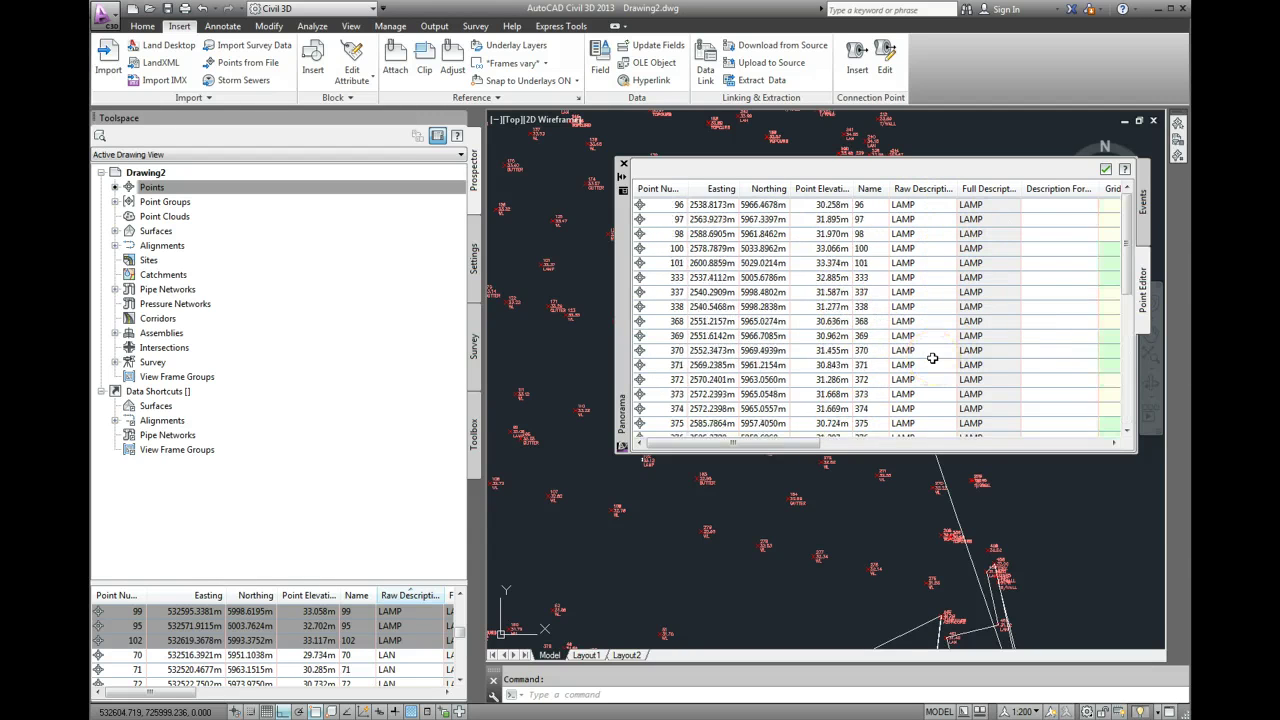
# - Try sorting the LAMP points by their Style column in both directions
pyautogui.moveTo(762, 448); pyautogui.dragTo(1040, 446)
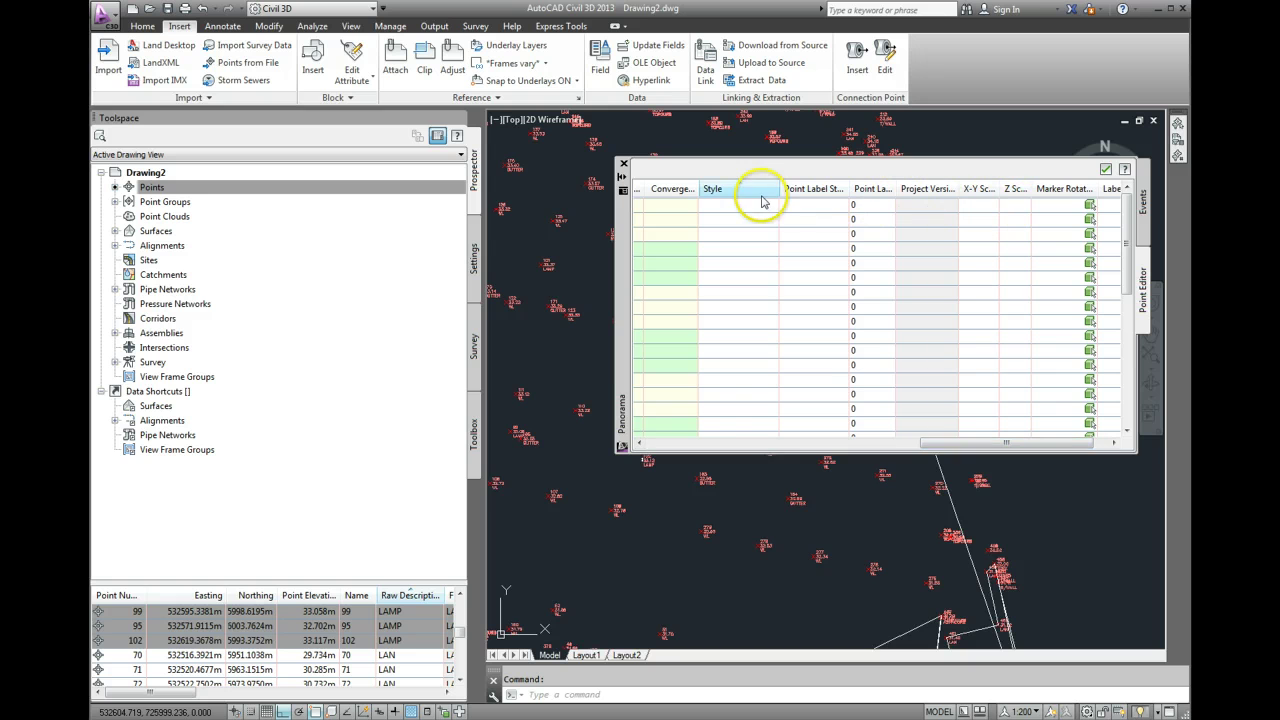
pyautogui.click(727, 196)
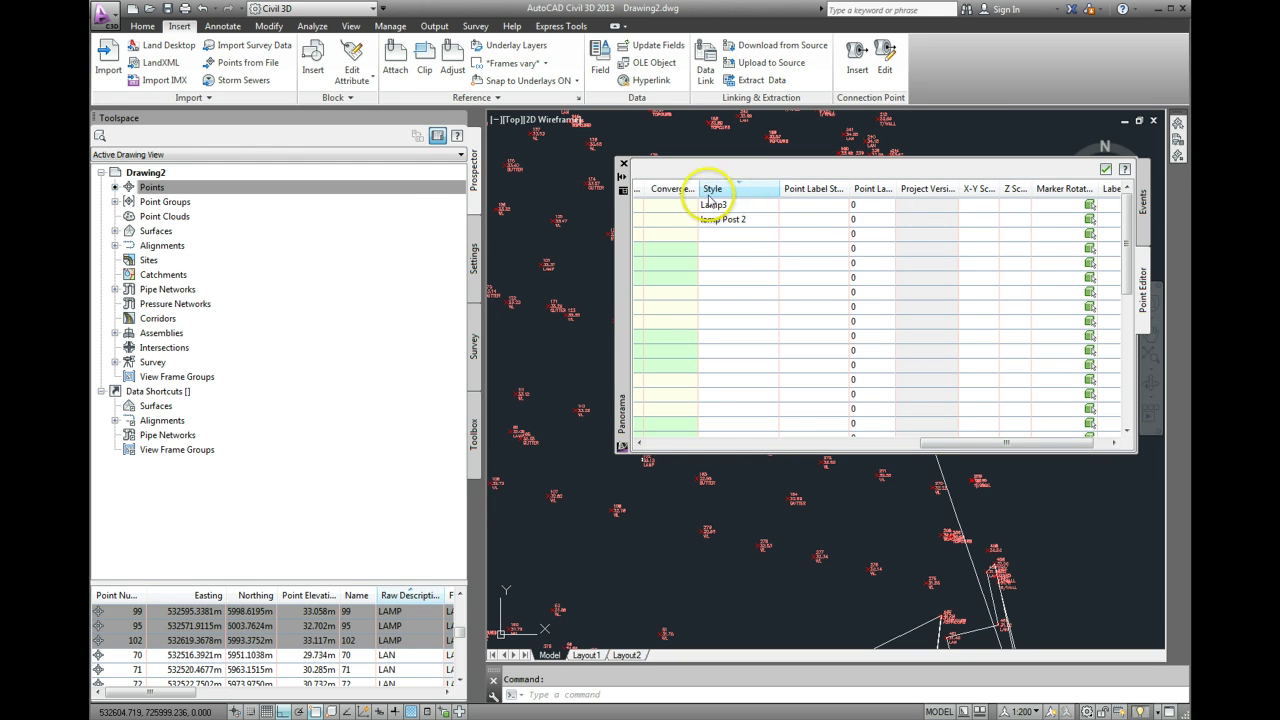
pyautogui.click(738, 192)
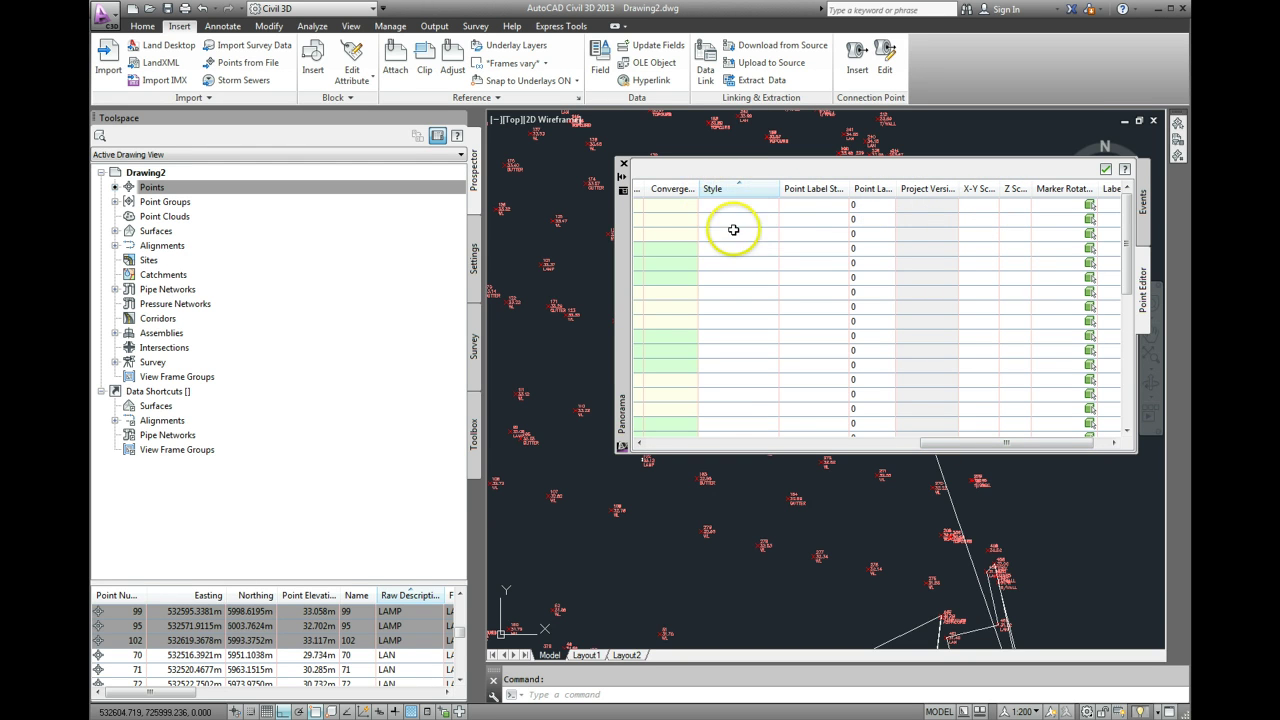
pyautogui.click(734, 192)
pyautogui.click(735, 195)
# - Try to select every point from 96 through 102 in the Point Editor and edit their Style column together
pyautogui.moveTo(1000, 442); pyautogui.dragTo(632, 443)
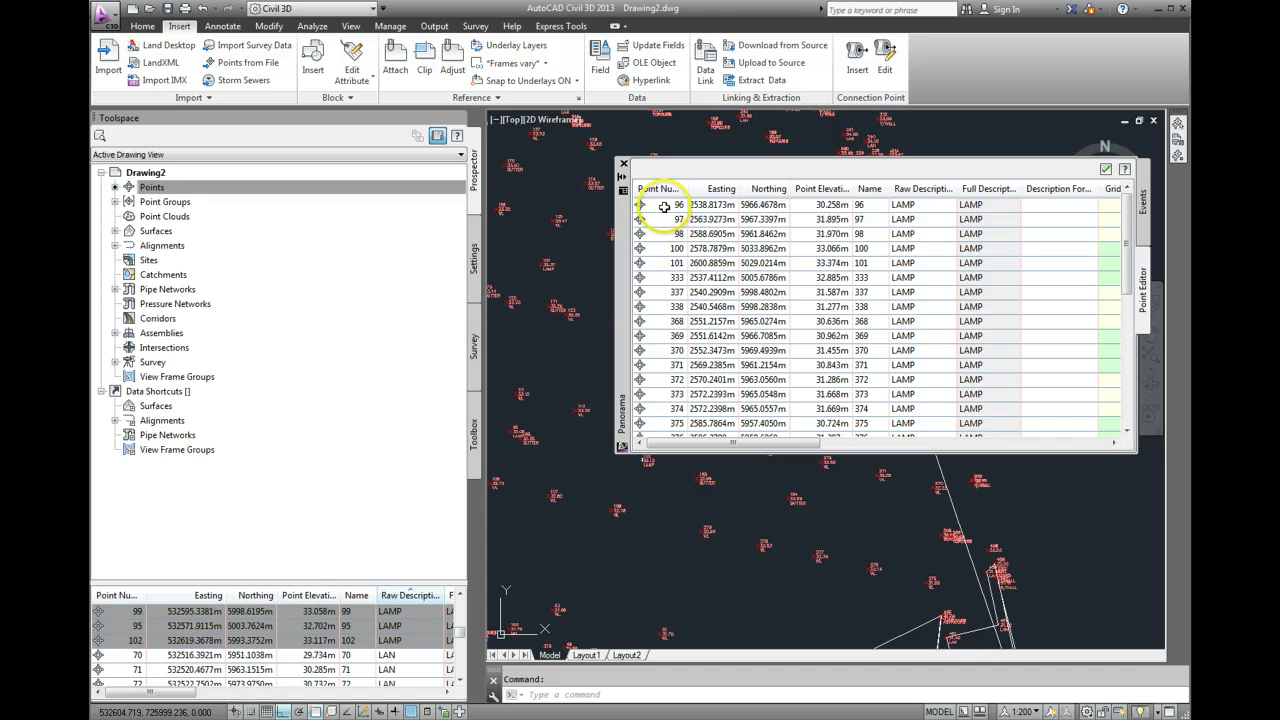
pyautogui.click(664, 206)
pyautogui.scroll(-6, 663, 240)
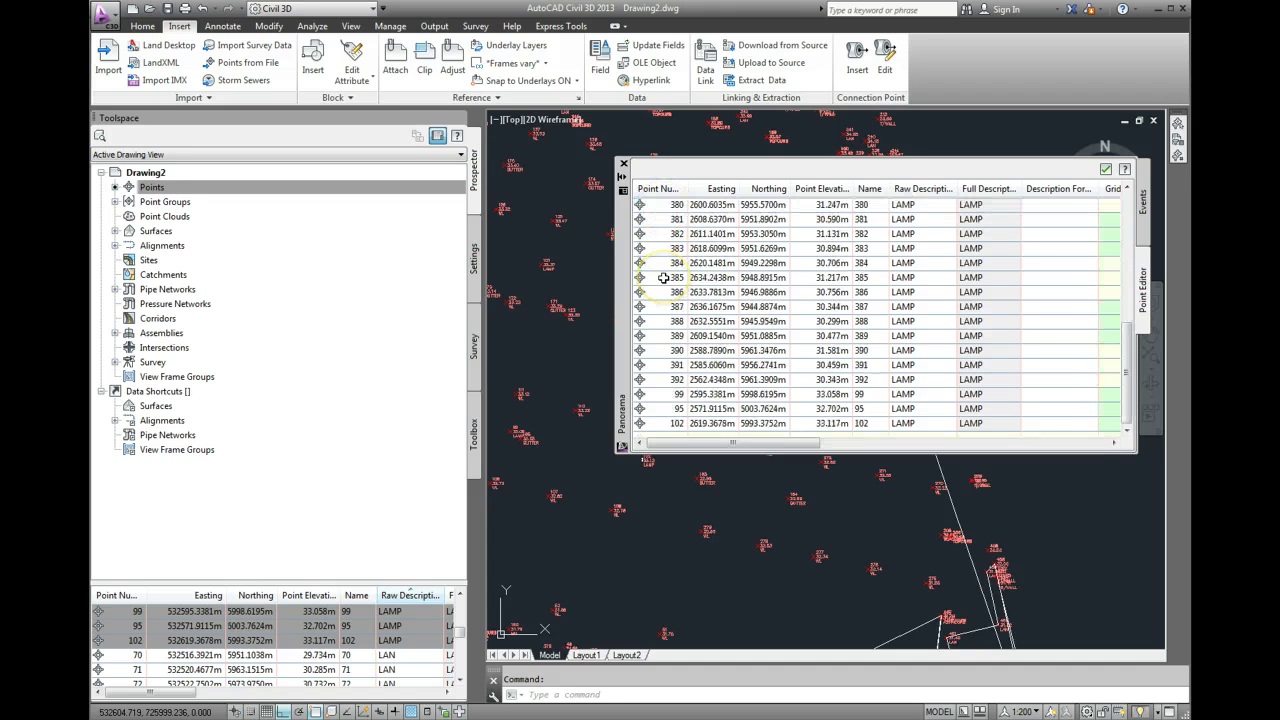
pyautogui.keyDown('shift'); pyautogui.click(671, 423); pyautogui.keyUp('shift')
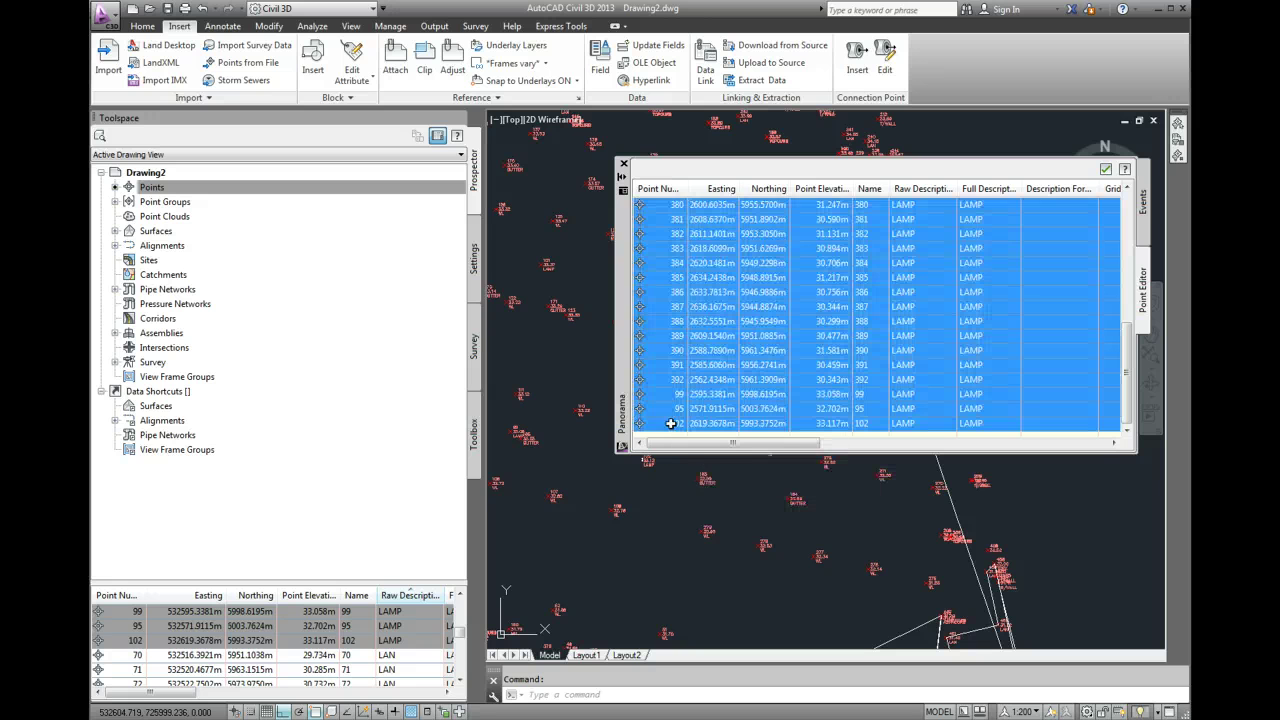
pyautogui.moveTo(711, 445); pyautogui.dragTo(1063, 442)
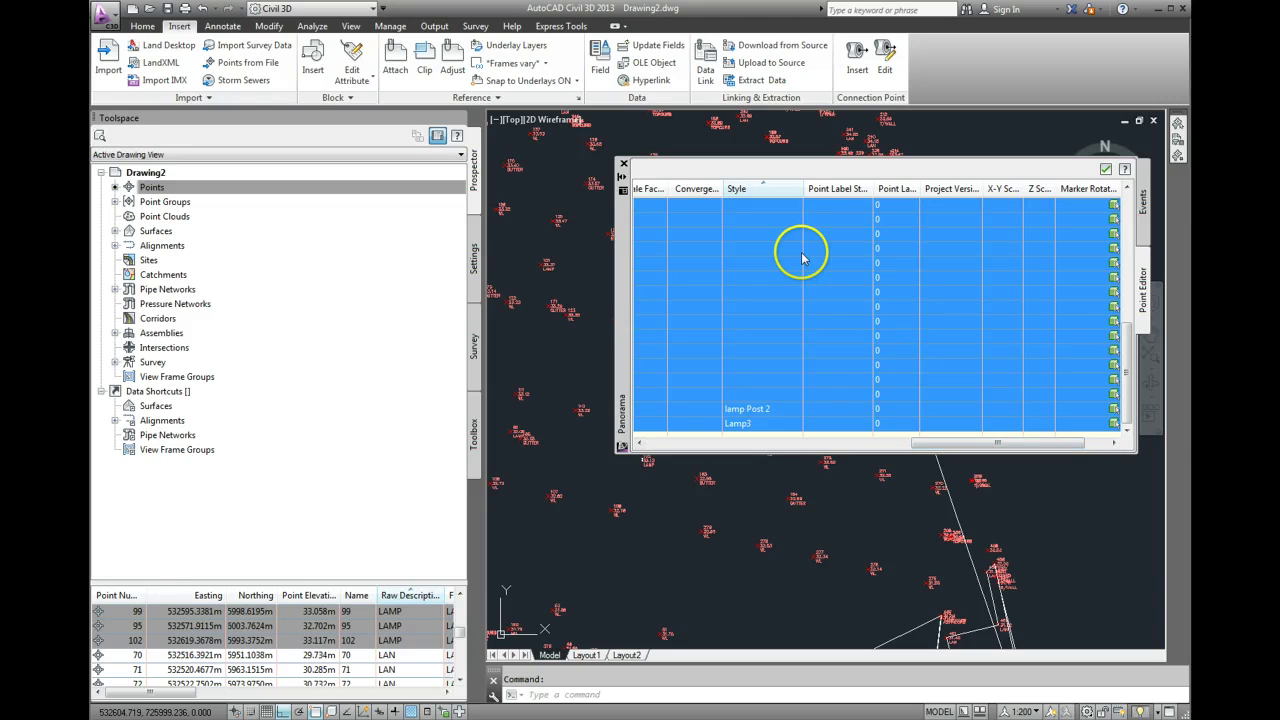
pyautogui.click(766, 190)
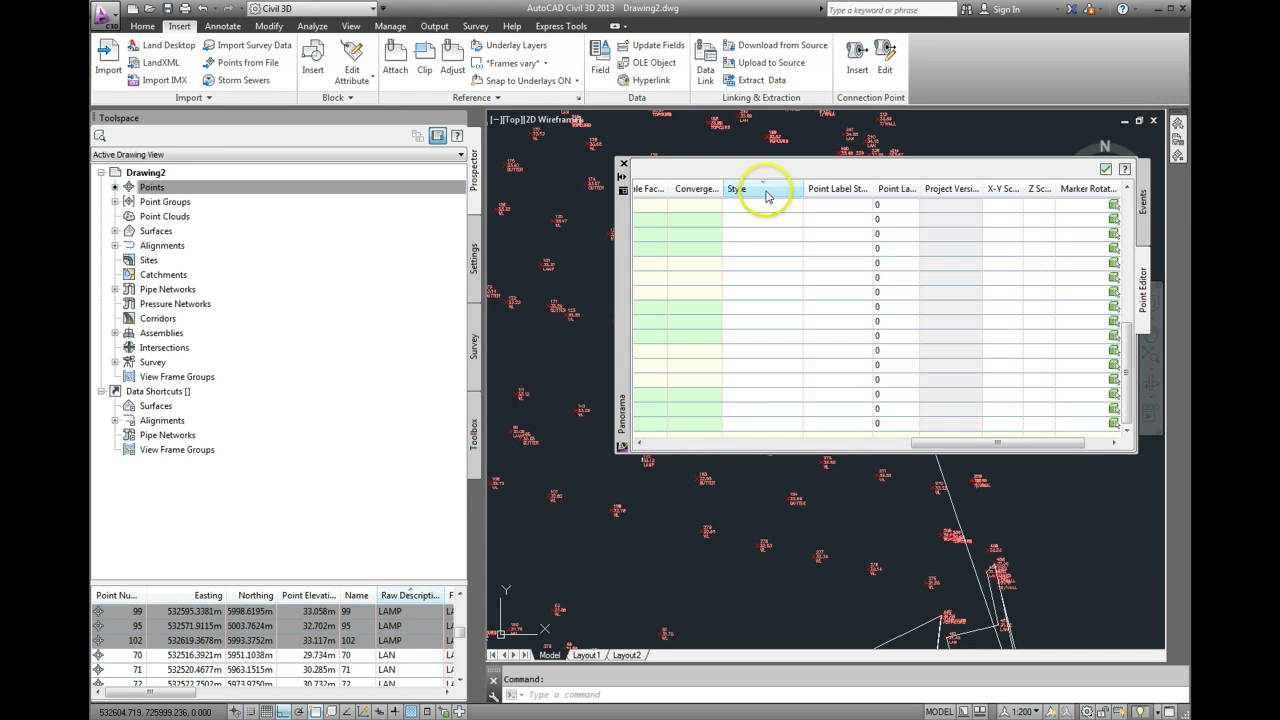
# - Set the point style of LAMP point 380 to Lamp3 in the Point Editor
pyautogui.doubleClick(765, 204)
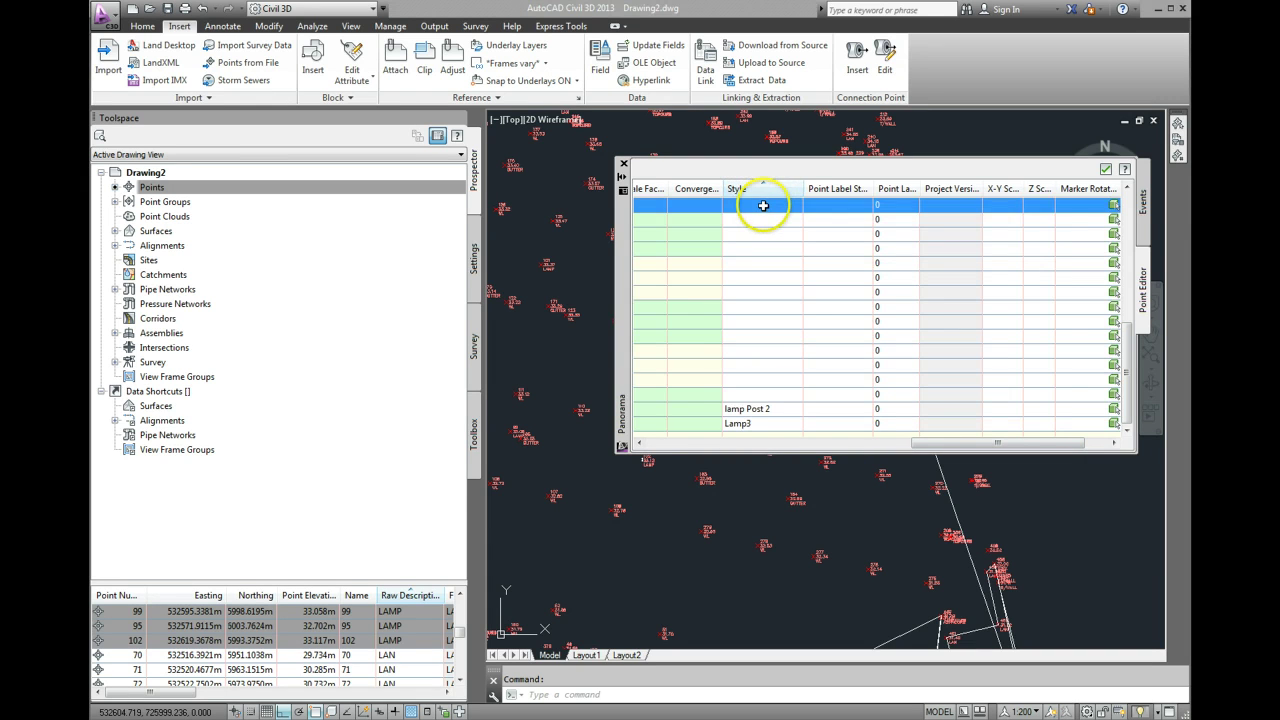
pyautogui.click(624, 363)
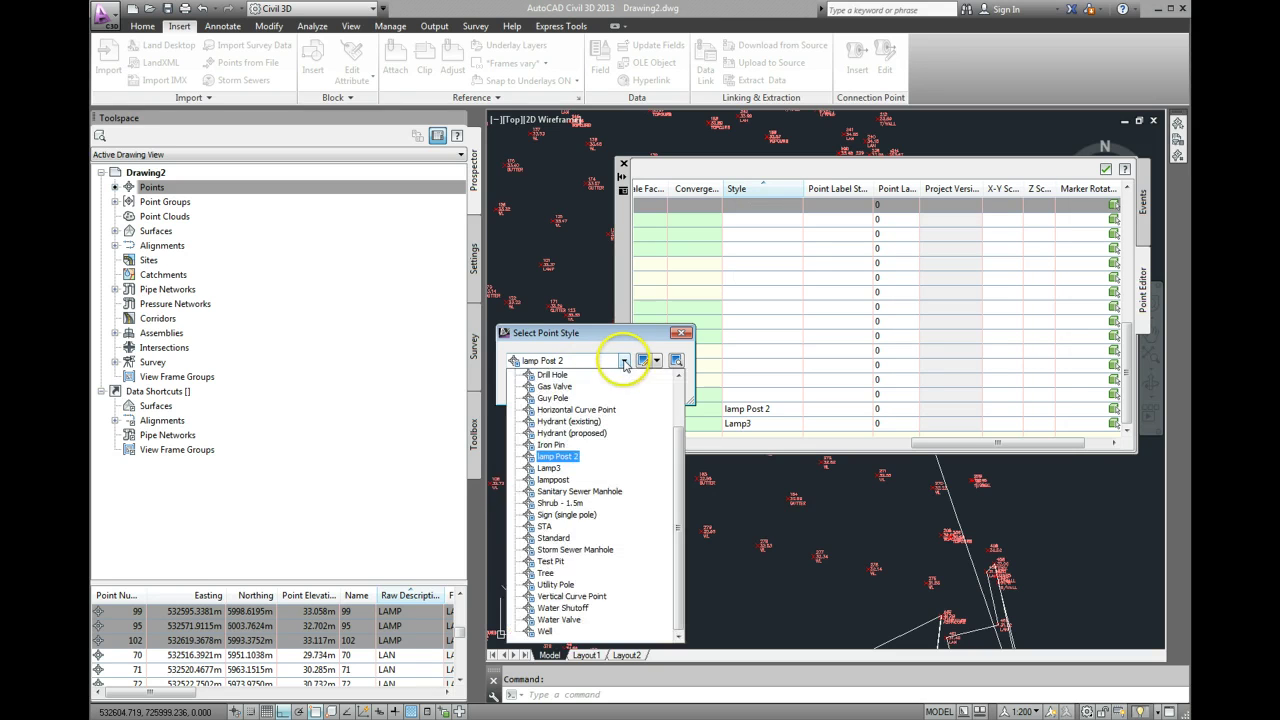
pyautogui.click(549, 468)
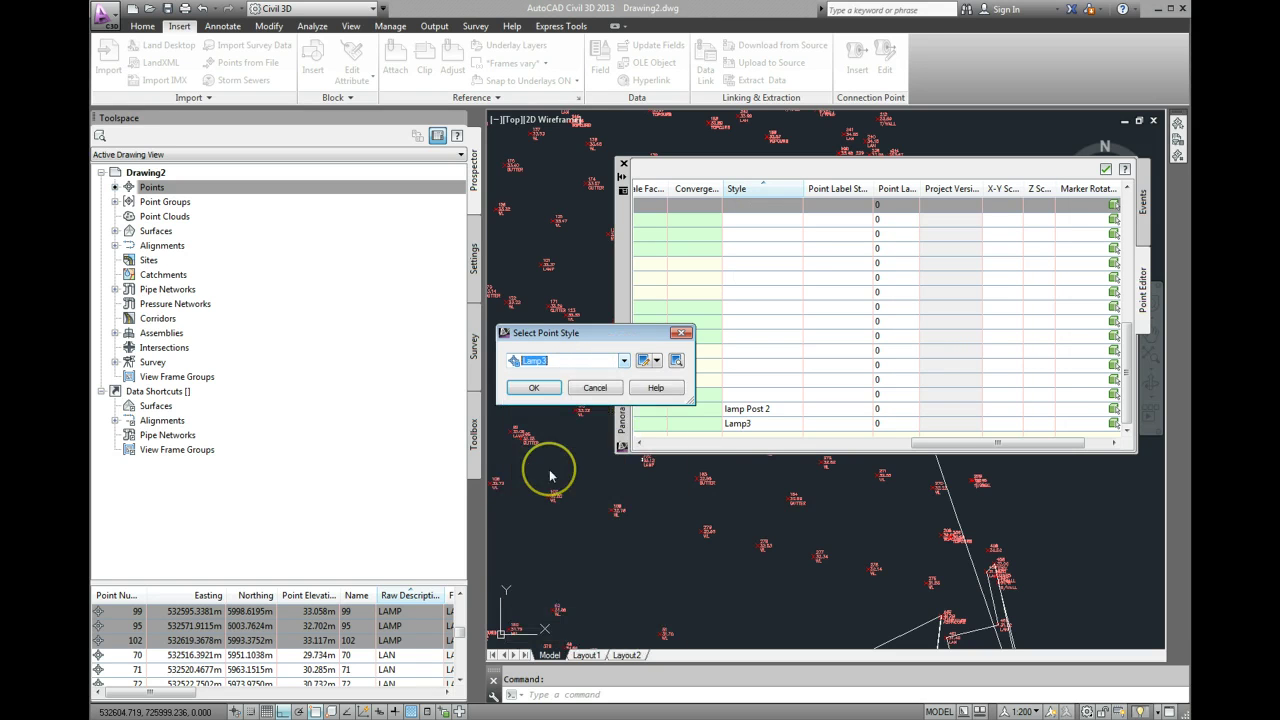
pyautogui.click(533, 387)
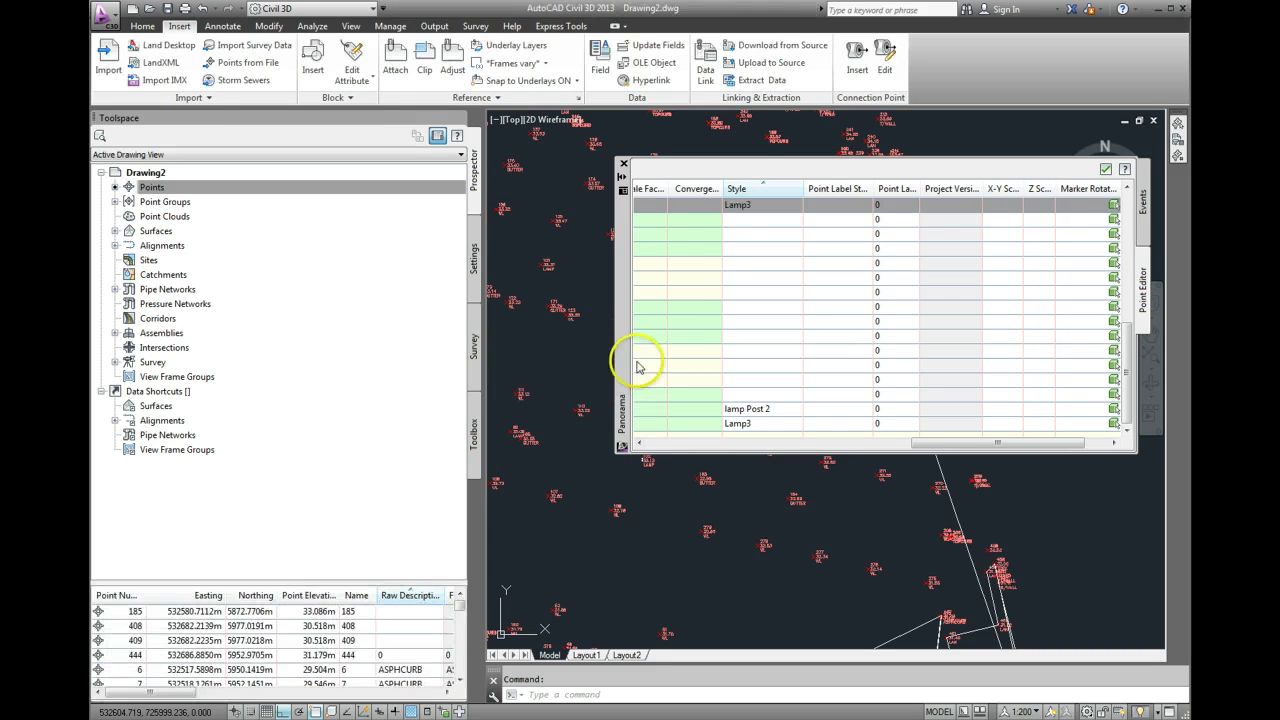
# - Assign the Lamp3 point style to LAMP point 381 as well
pyautogui.click(743, 208)
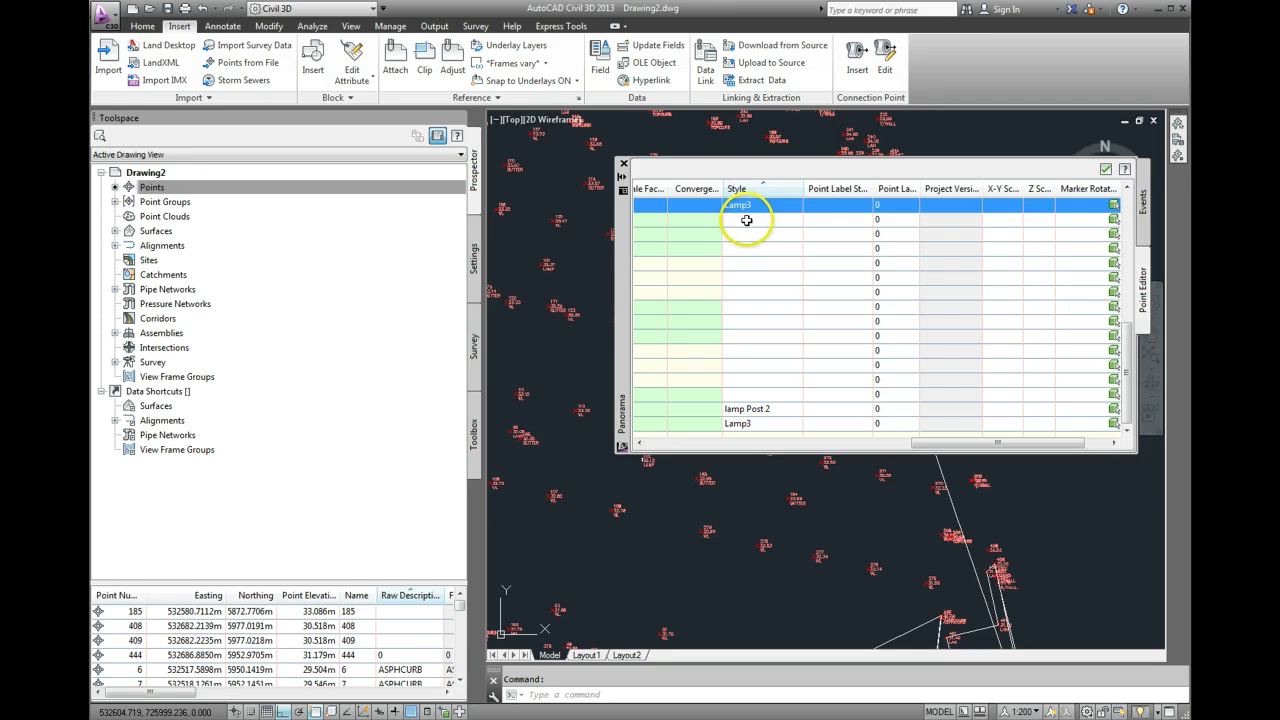
pyautogui.click(748, 221)
pyautogui.doubleClick(749, 221)
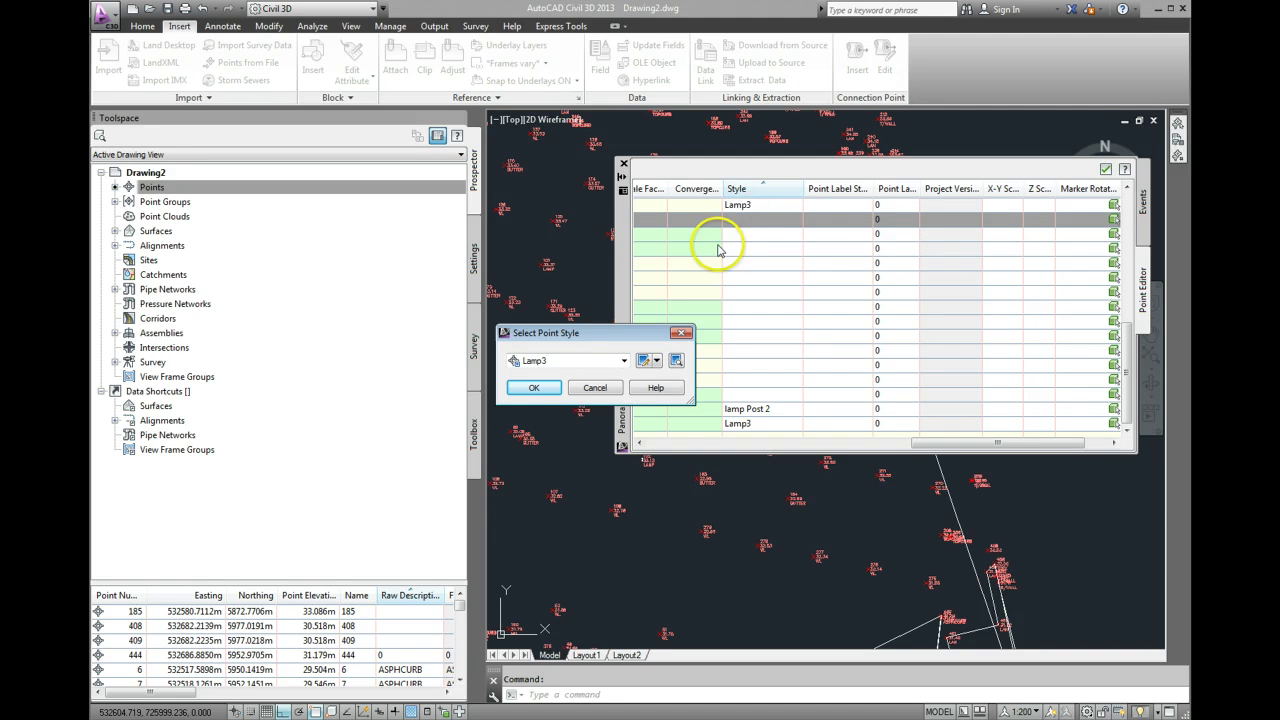
pyautogui.click(535, 388)
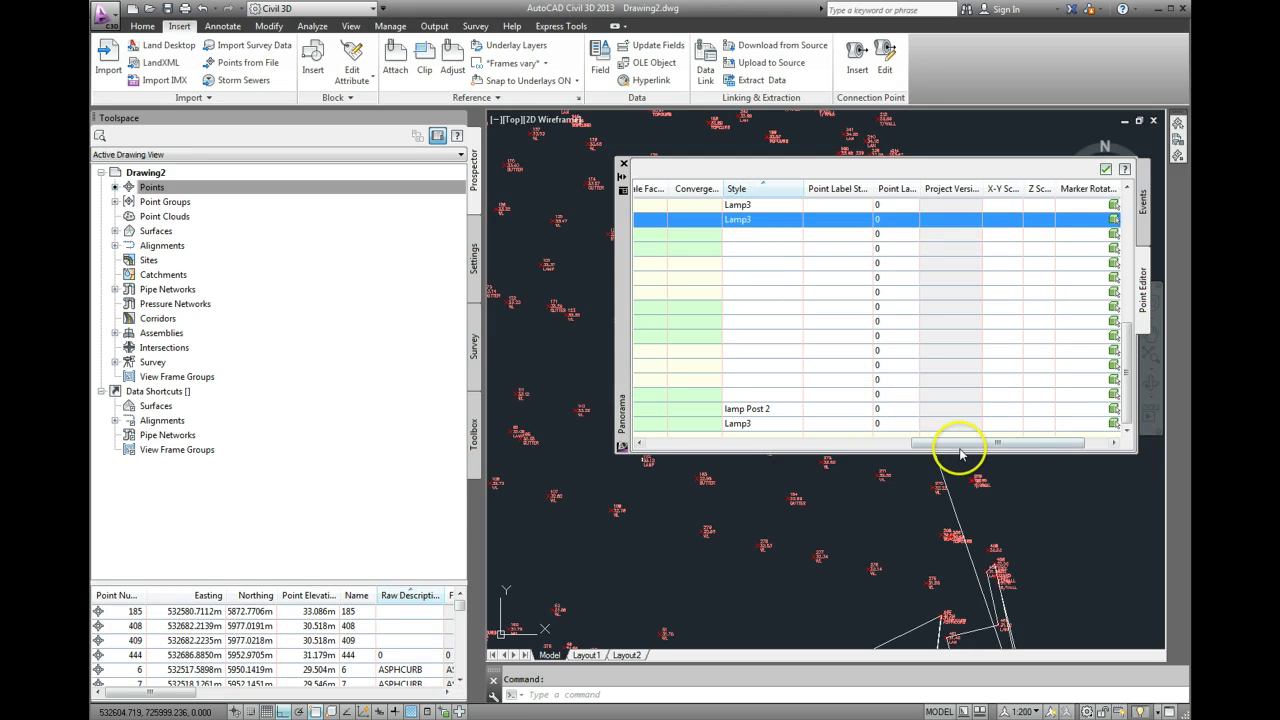
# - Try to select the full range of LAMP points in the Point Editor and give them all the Lamp3 point style at once
pyautogui.moveTo(968, 447); pyautogui.dragTo(600, 436)
pyautogui.scroll(3, 683, 255)
pyautogui.scroll(4, 683, 255)
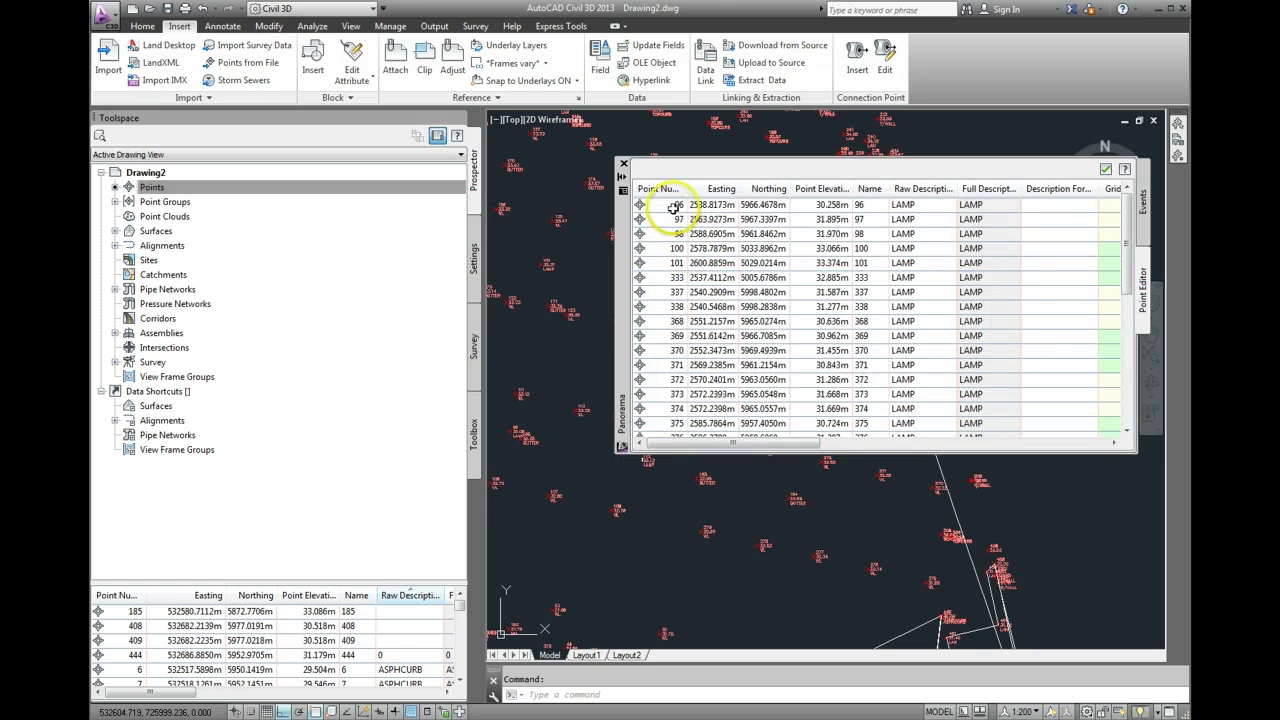
pyautogui.scroll(-6, 664, 291)
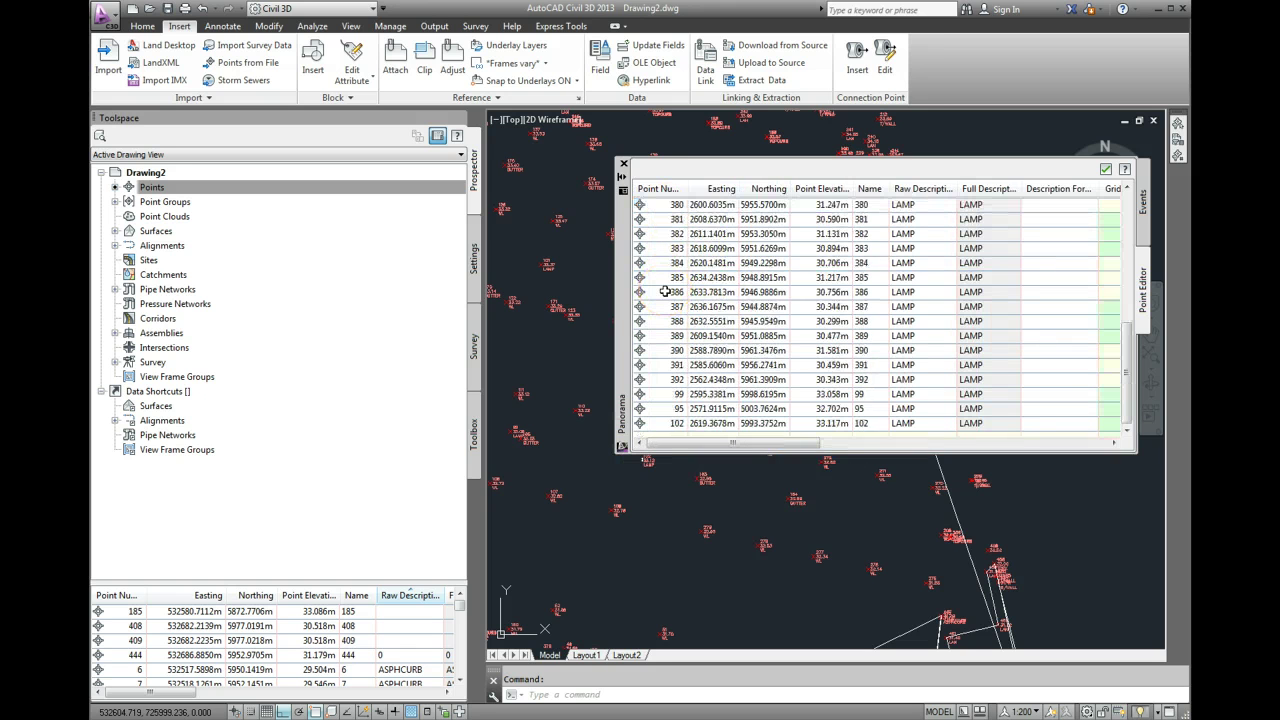
pyautogui.keyDown('shift'); pyautogui.click(668, 428); pyautogui.keyUp('shift')
pyautogui.moveTo(857, 445); pyautogui.dragTo(1047, 447)
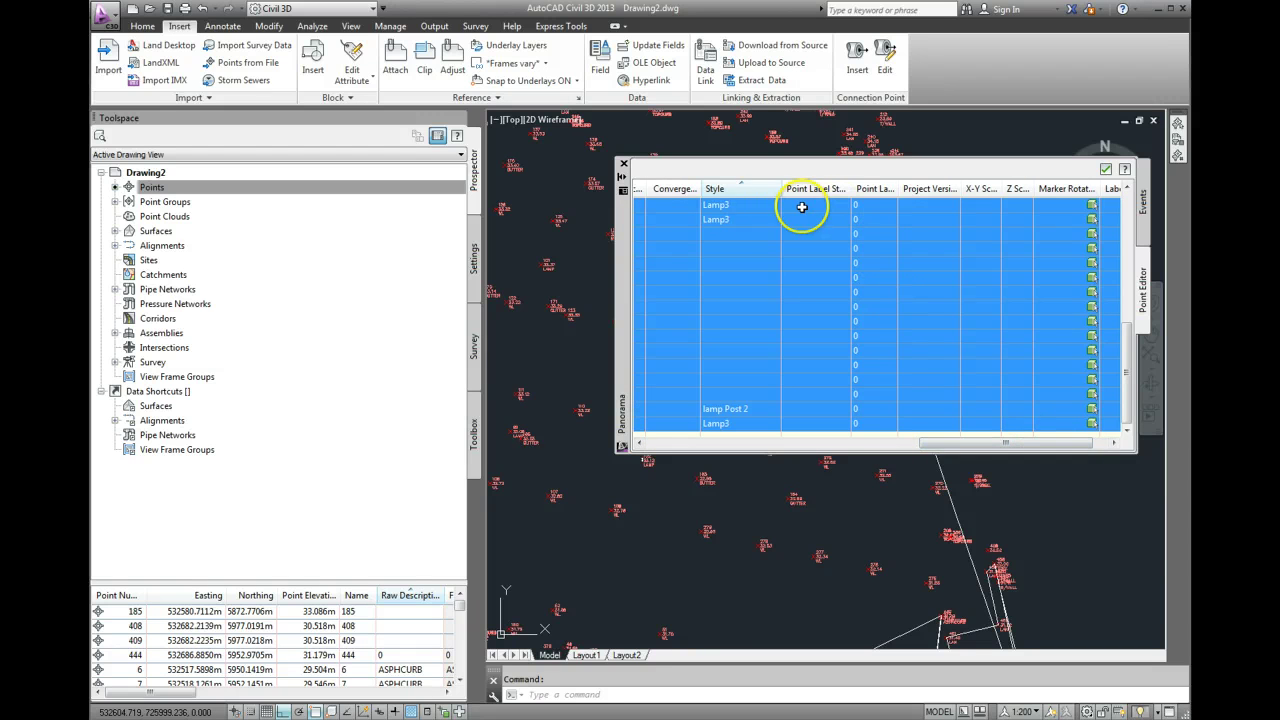
pyautogui.doubleClick(737, 205)
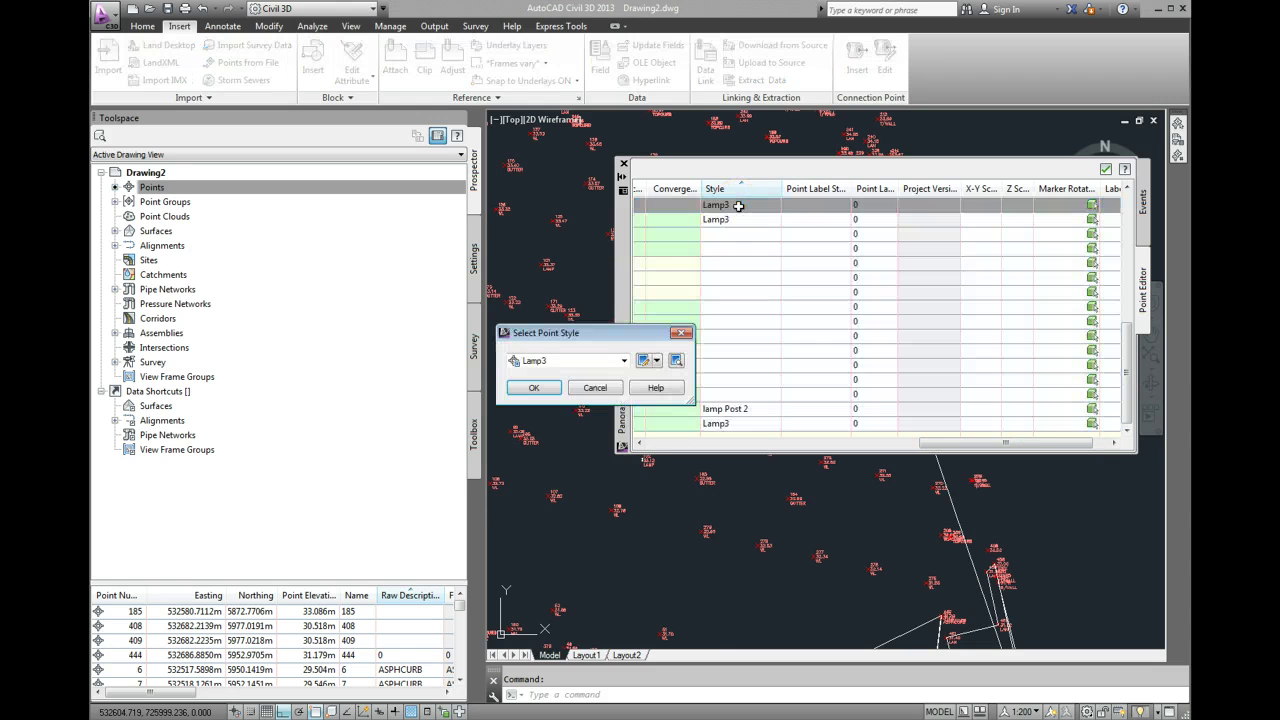
pyautogui.click(540, 389)
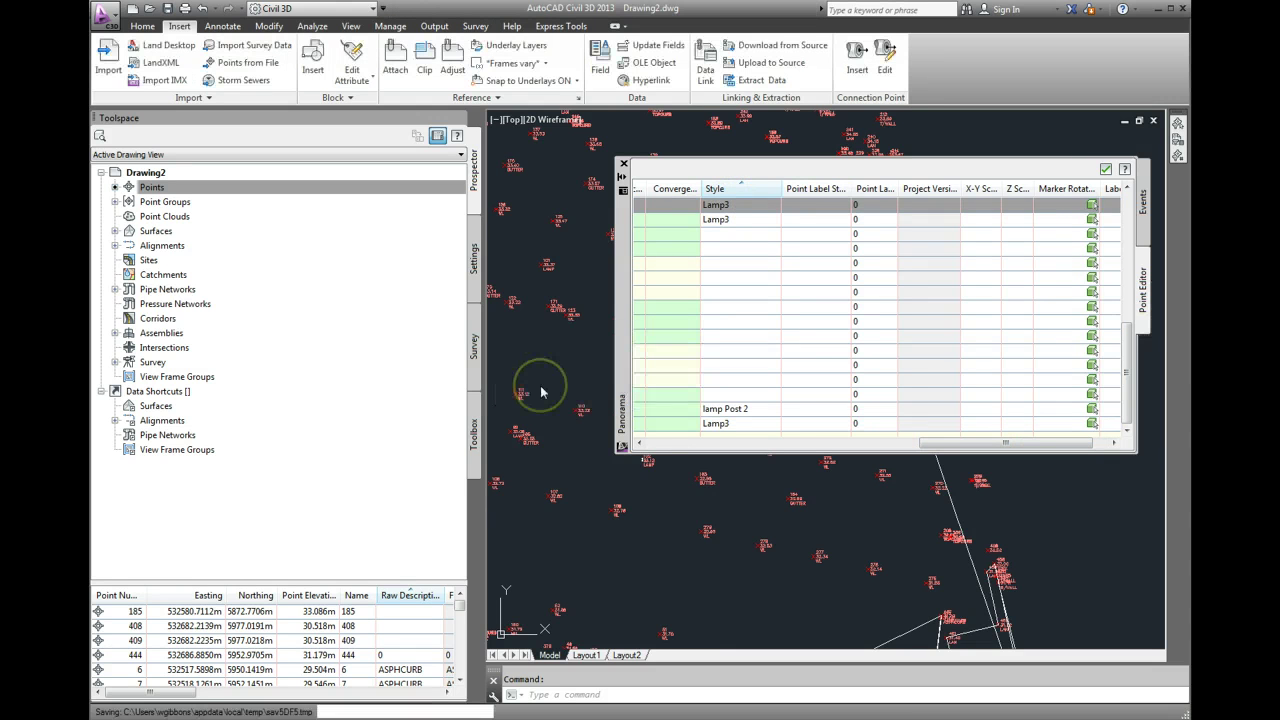
pyautogui.click(726, 206)
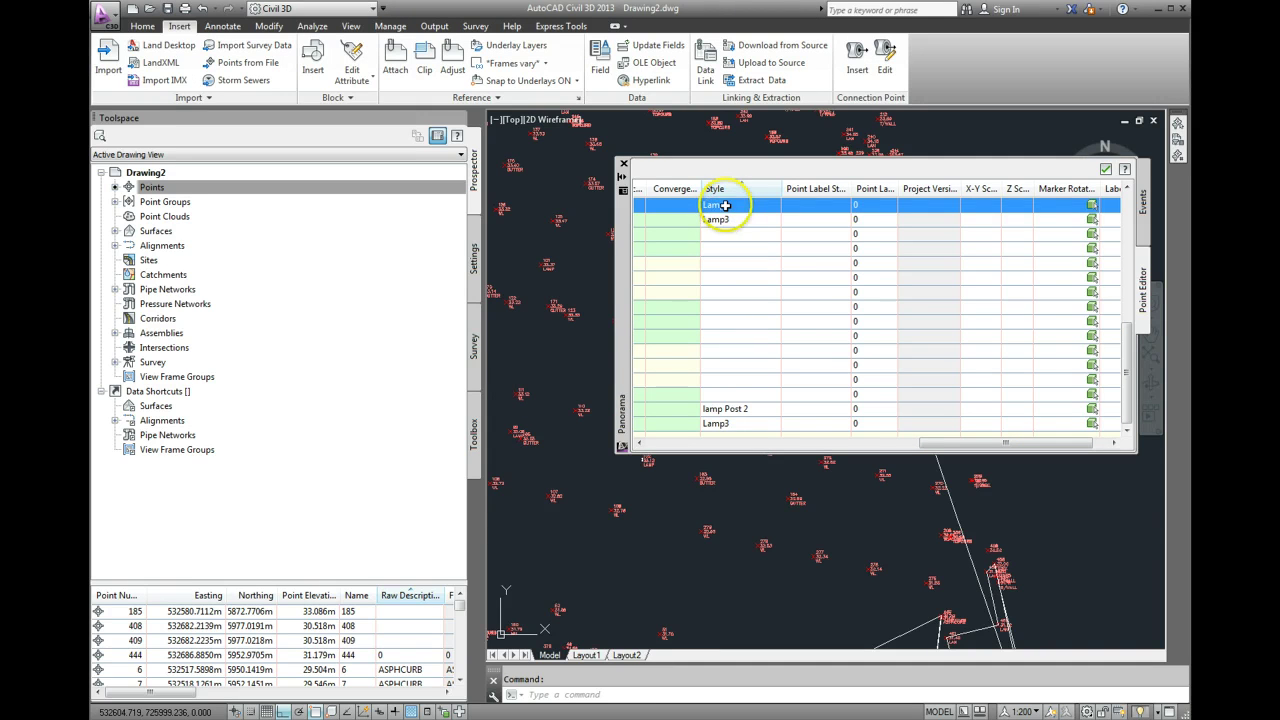
pyautogui.click(742, 190)
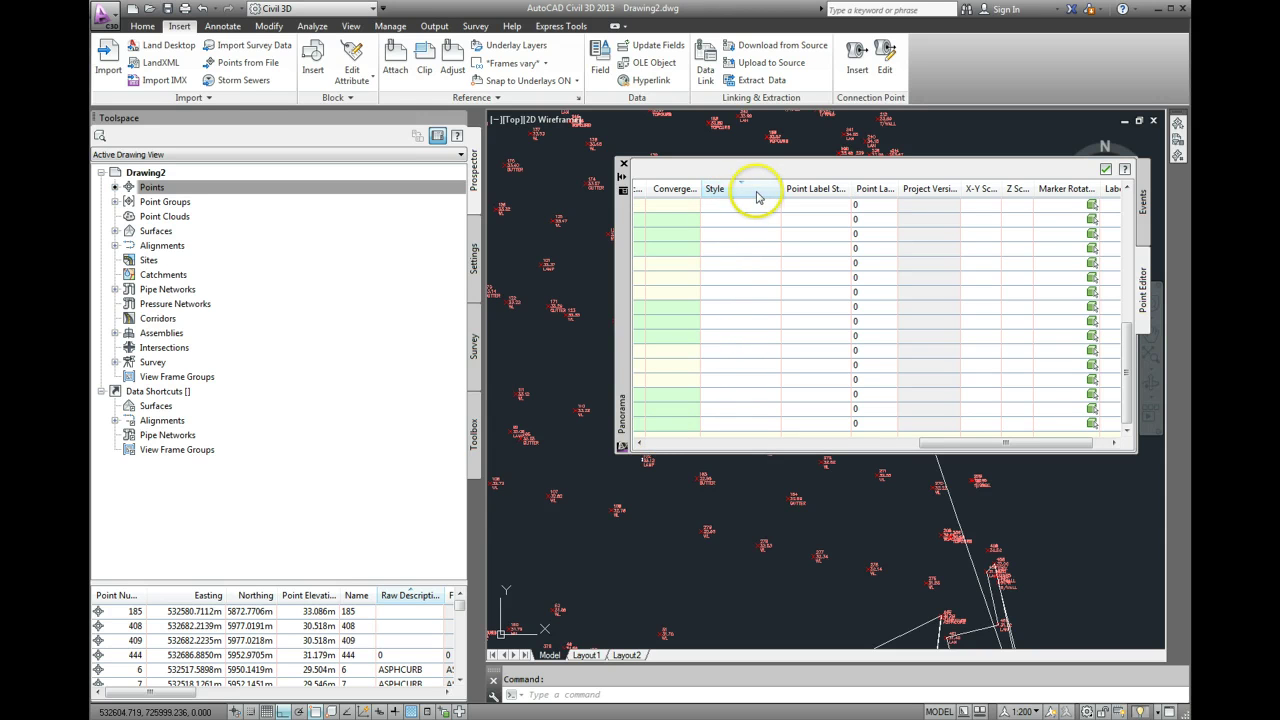
pyautogui.rightClick(756, 197)
pyautogui.click(786, 202)
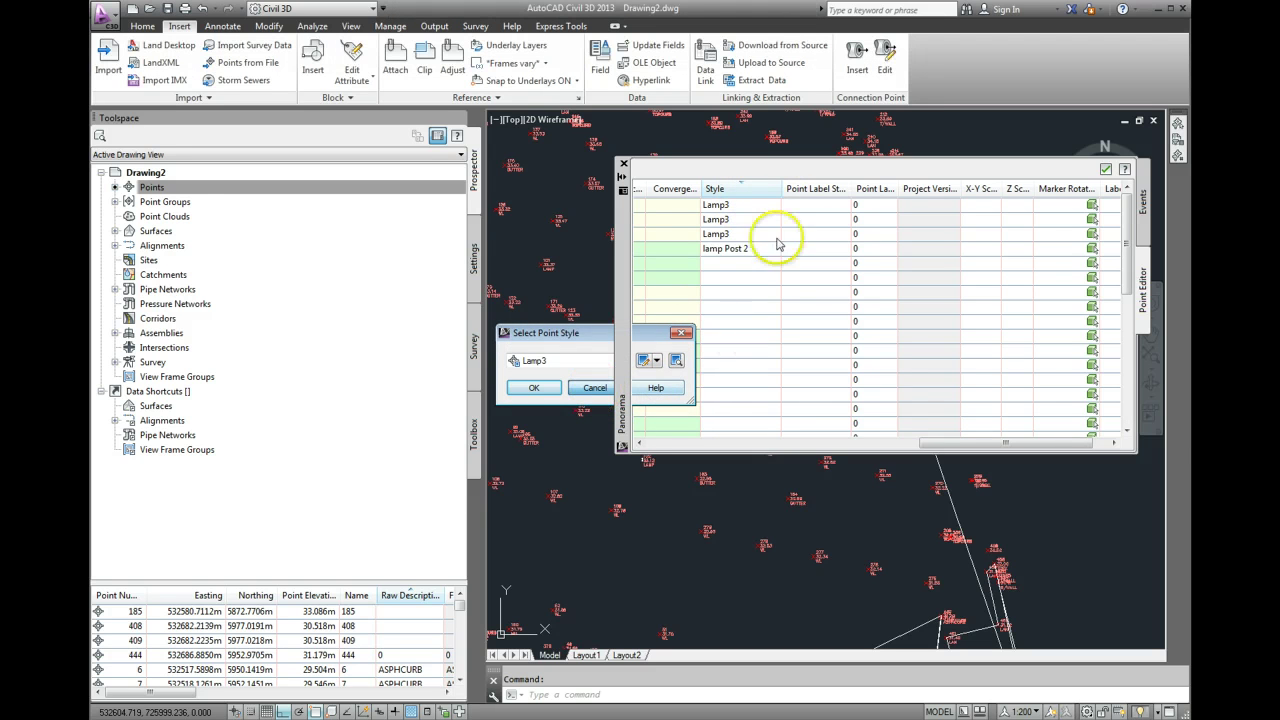
pyautogui.click(592, 388)
# - Edit the entire Style column in the Point Editor and set the point style to Lamp3 for all LAMP points
pyautogui.click(722, 193)
pyautogui.rightClick(722, 195)
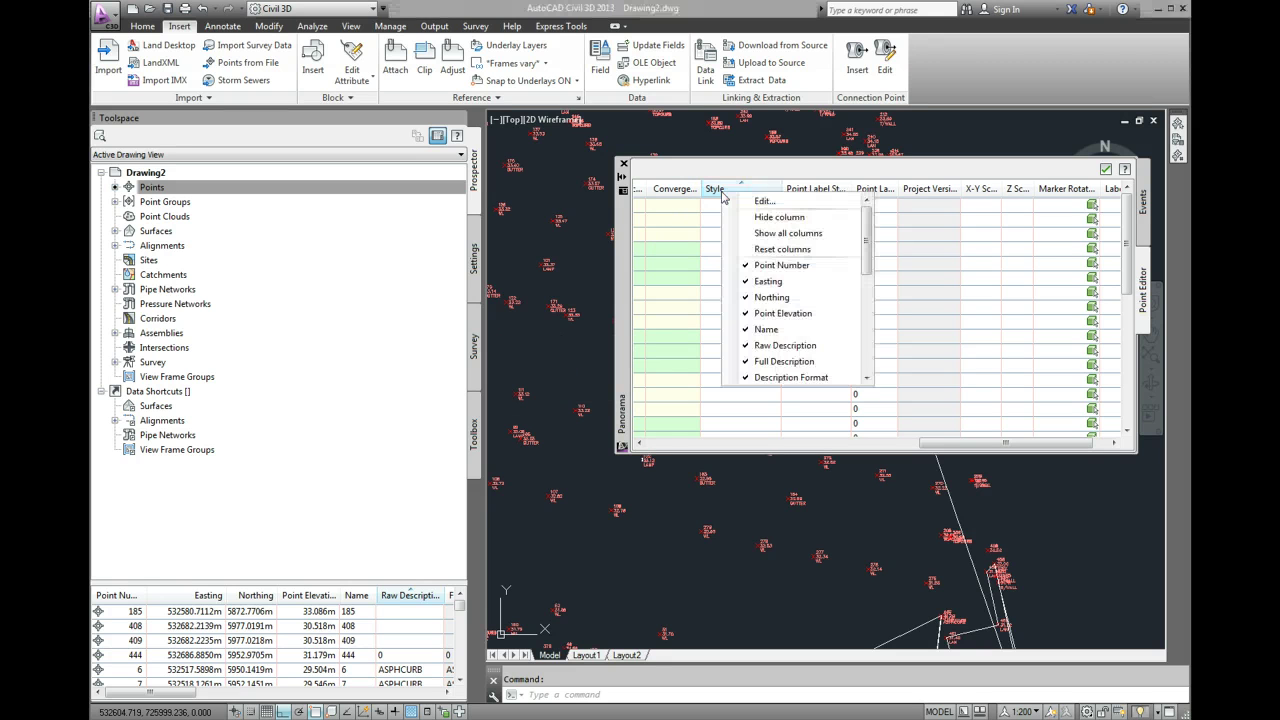
pyautogui.click(762, 201)
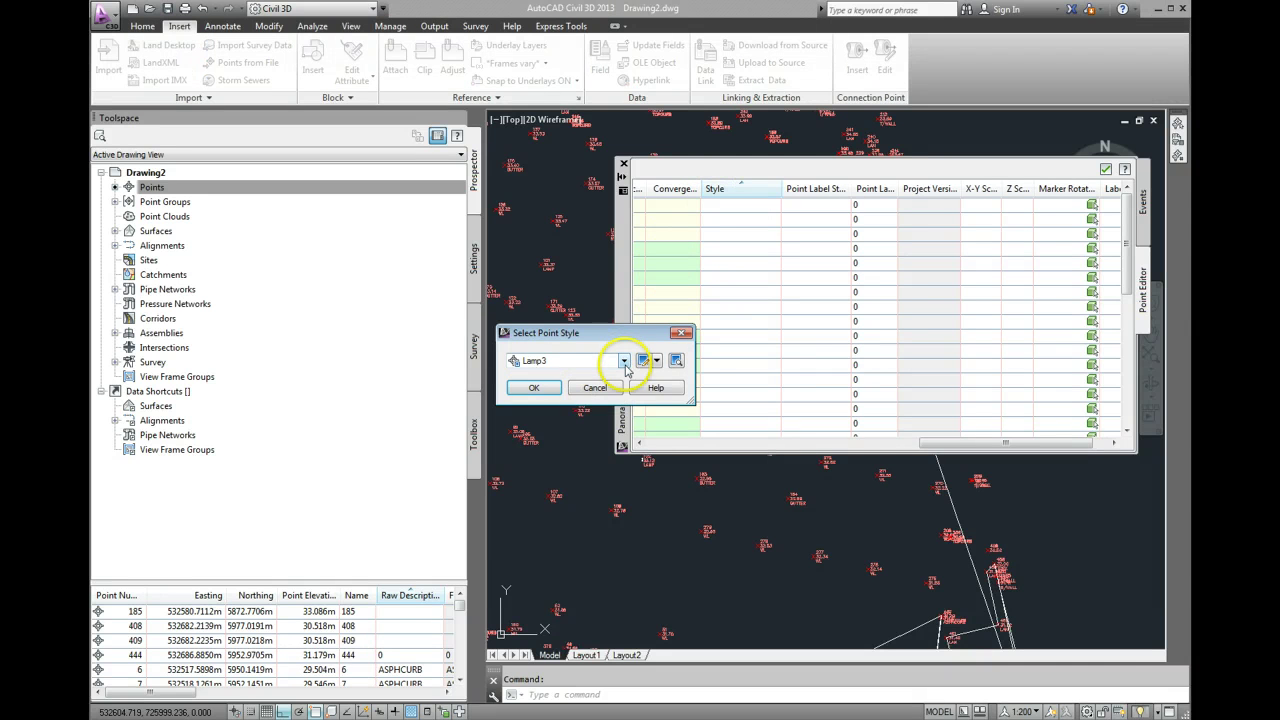
pyautogui.click(624, 361)
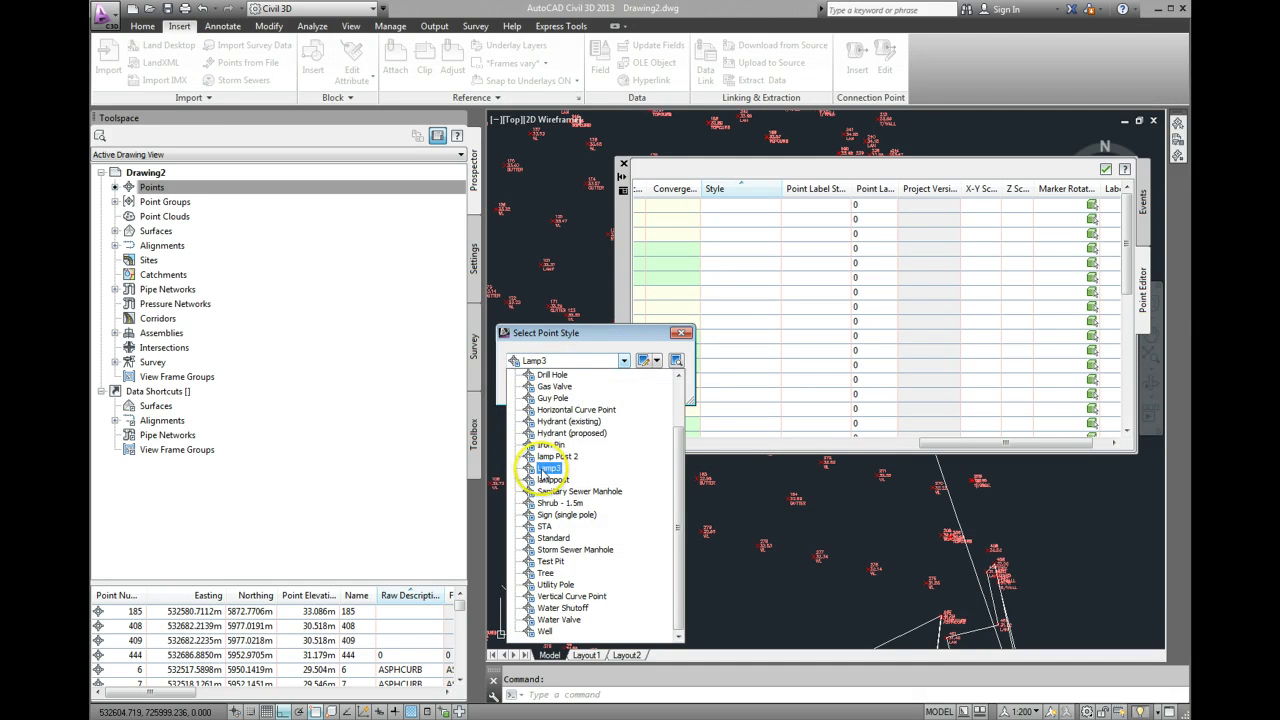
pyautogui.click(548, 468)
pyautogui.click(534, 390)
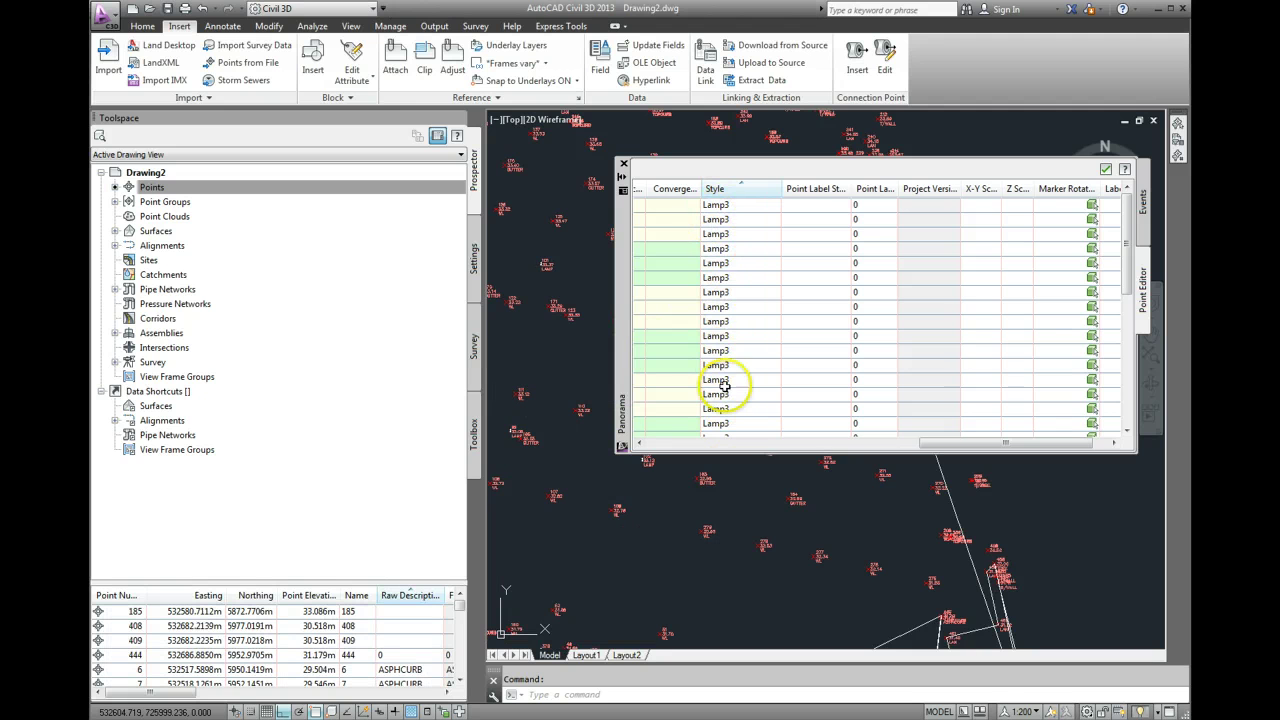
# - Reapply the Lamp3 point style to the whole Style column and close the Point Editor
pyautogui.moveTo(947, 451); pyautogui.dragTo(663, 449)
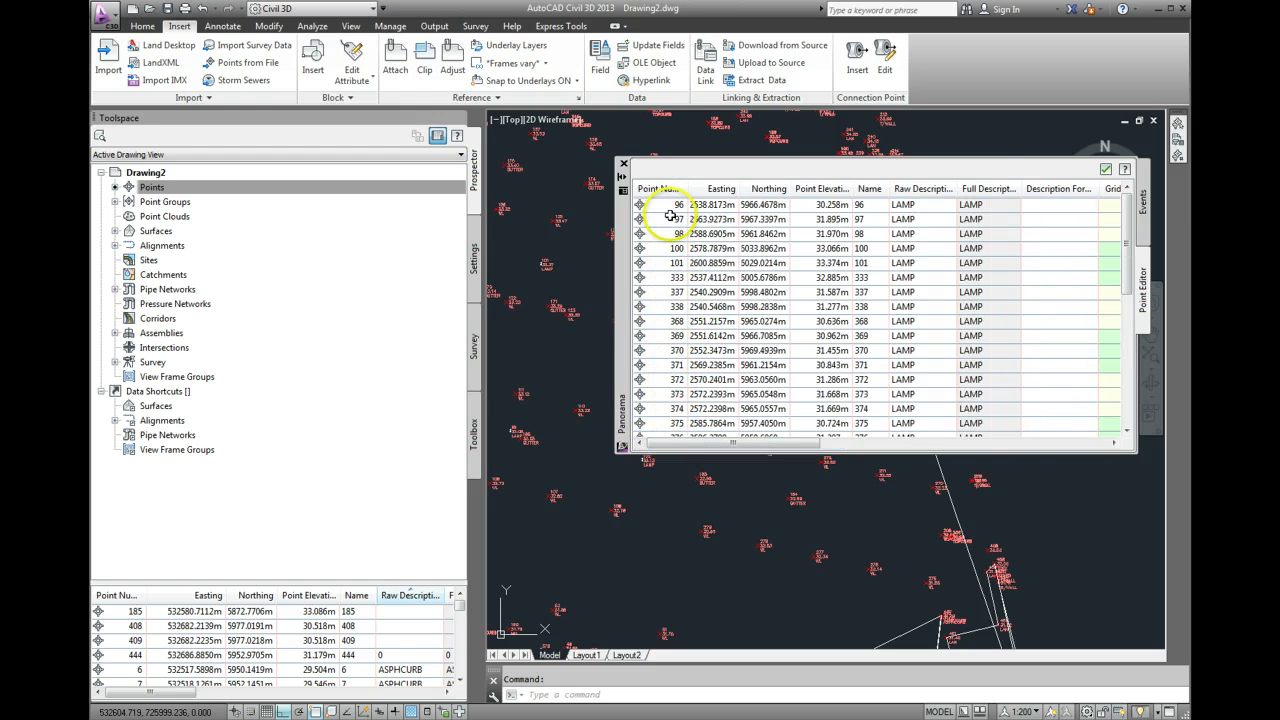
pyautogui.moveTo(783, 443); pyautogui.dragTo(1070, 443)
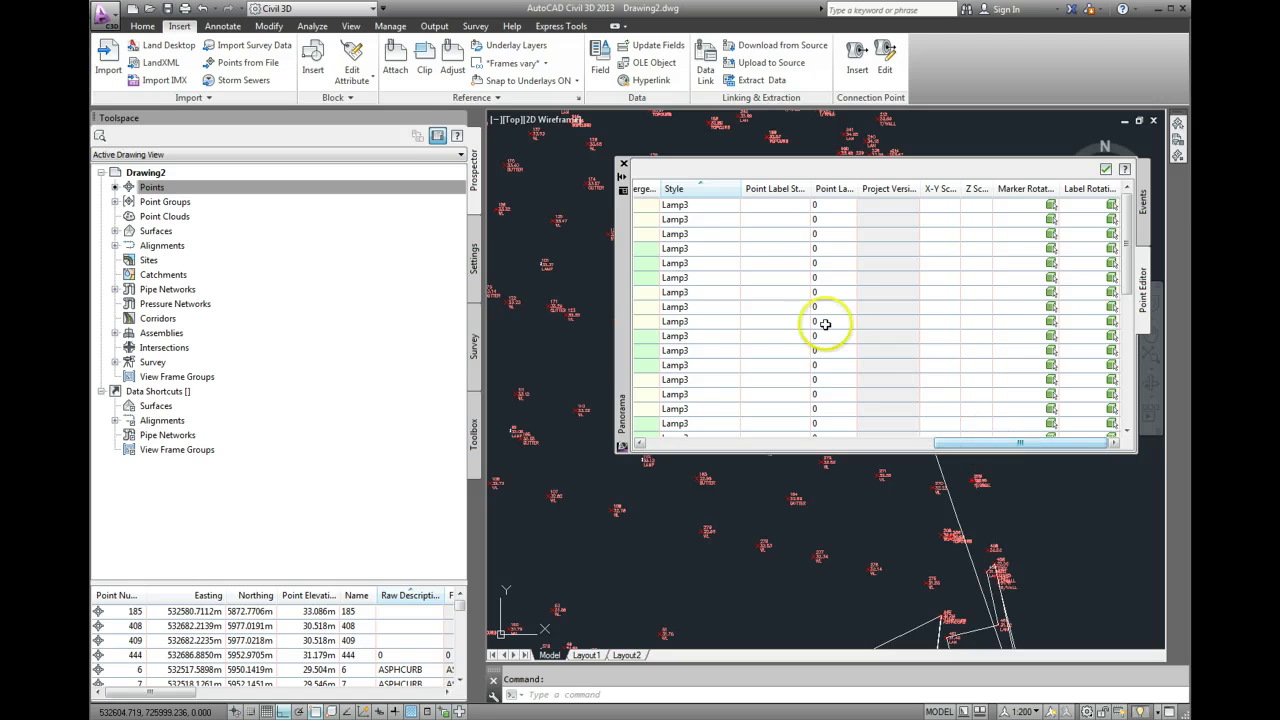
pyautogui.rightClick(697, 198)
pyautogui.click(712, 203)
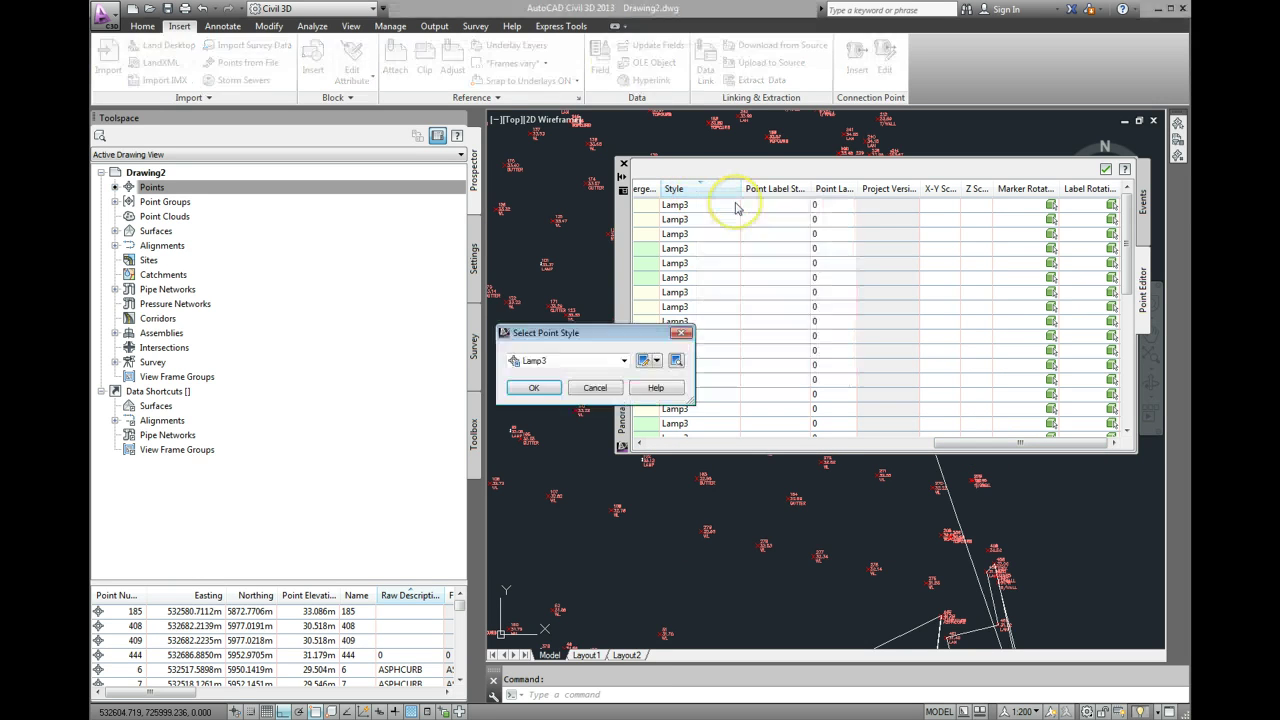
pyautogui.click(623, 360)
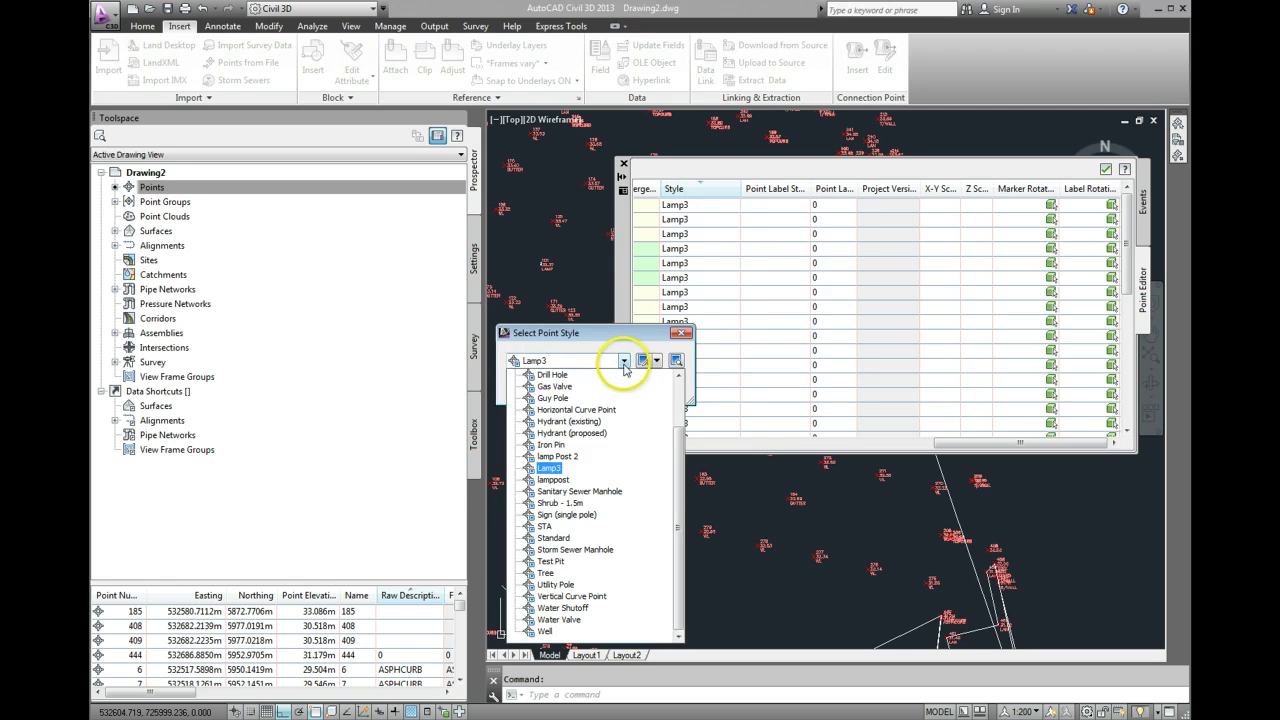
pyautogui.click(549, 468)
pyautogui.click(529, 387)
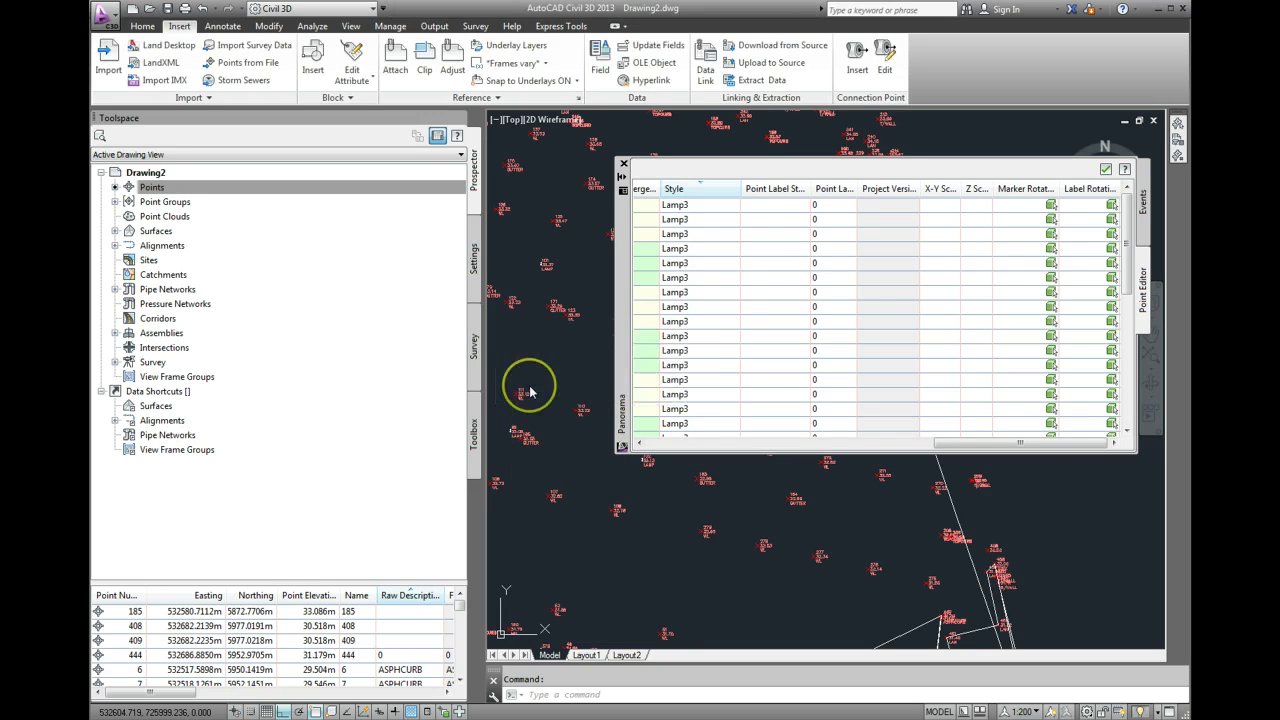
pyautogui.click(622, 165)
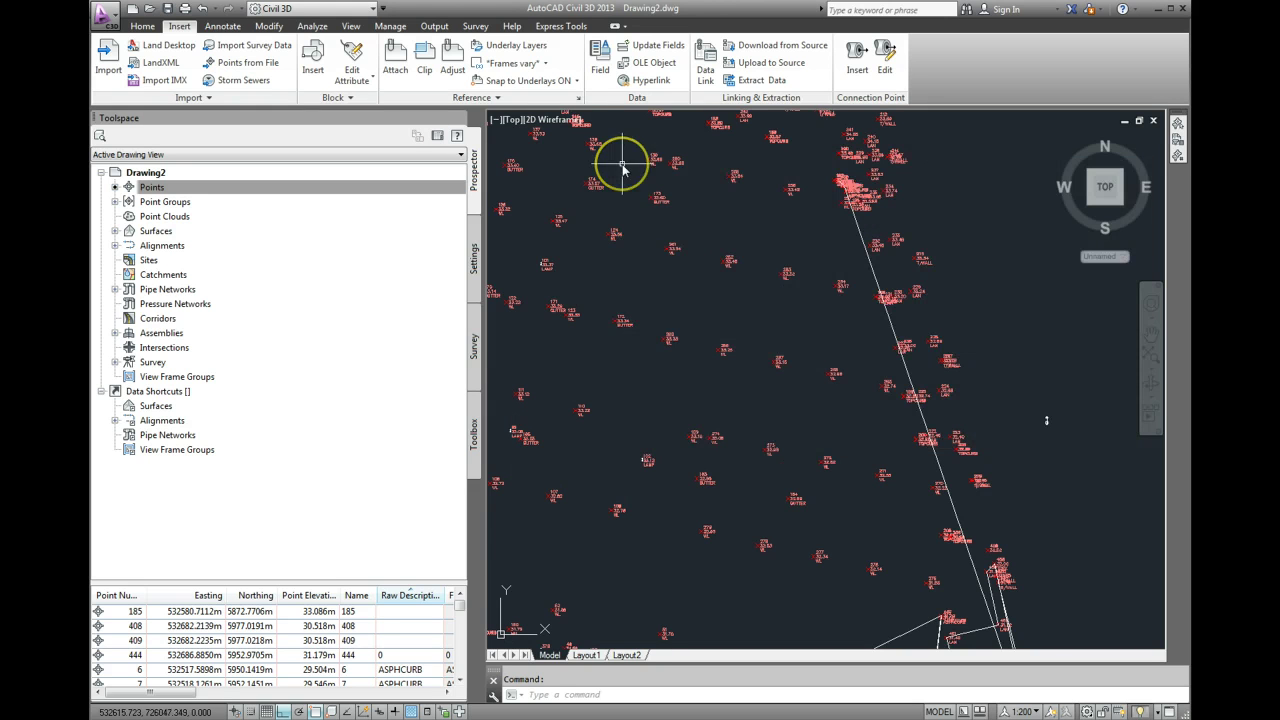
# - Examine the lamp post symbols at the LAMP points in the drawing, including points 100, 101, 95 and 99
pyautogui.moveTo(623, 294)
pyautogui.mouseDown(button='middle')
pyautogui.moveTo(686, 306)
pyautogui.moveTo(930, 458)
pyautogui.mouseUp(button='middle')
pyautogui.scroll(6, 714, 400)
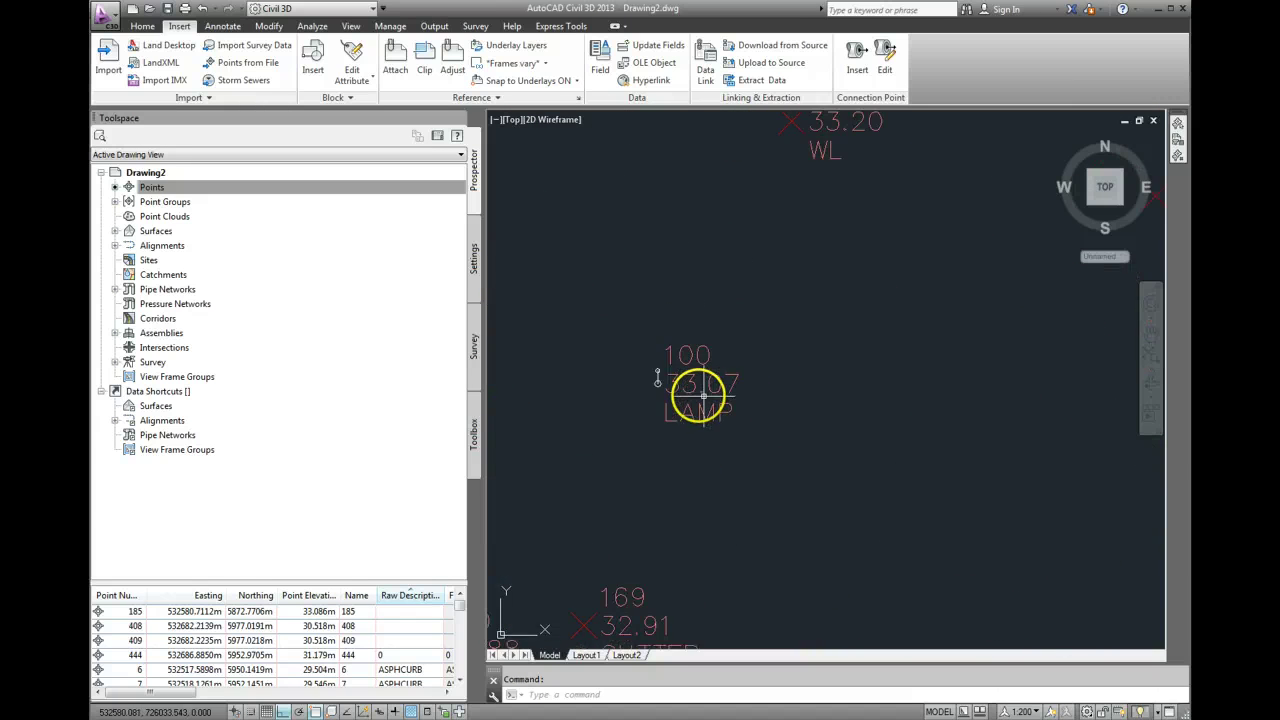
pyautogui.scroll(2, 660, 380)
pyautogui.scroll(-3, 640, 371)
pyautogui.scroll(3, 637, 377)
pyautogui.scroll(-3, 640, 377)
pyautogui.scroll(-2, 829, 417)
pyautogui.scroll(5, 751, 411)
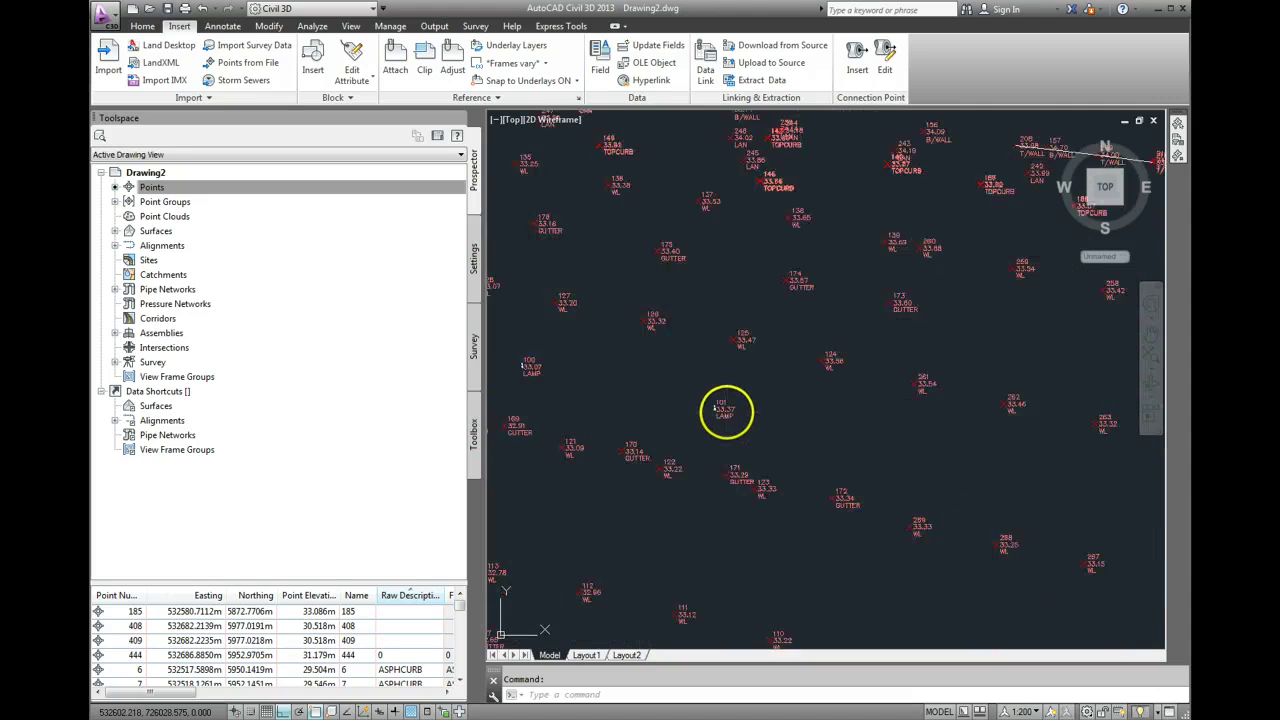
pyautogui.scroll(3, 726, 410)
pyautogui.scroll(-7, 700, 414)
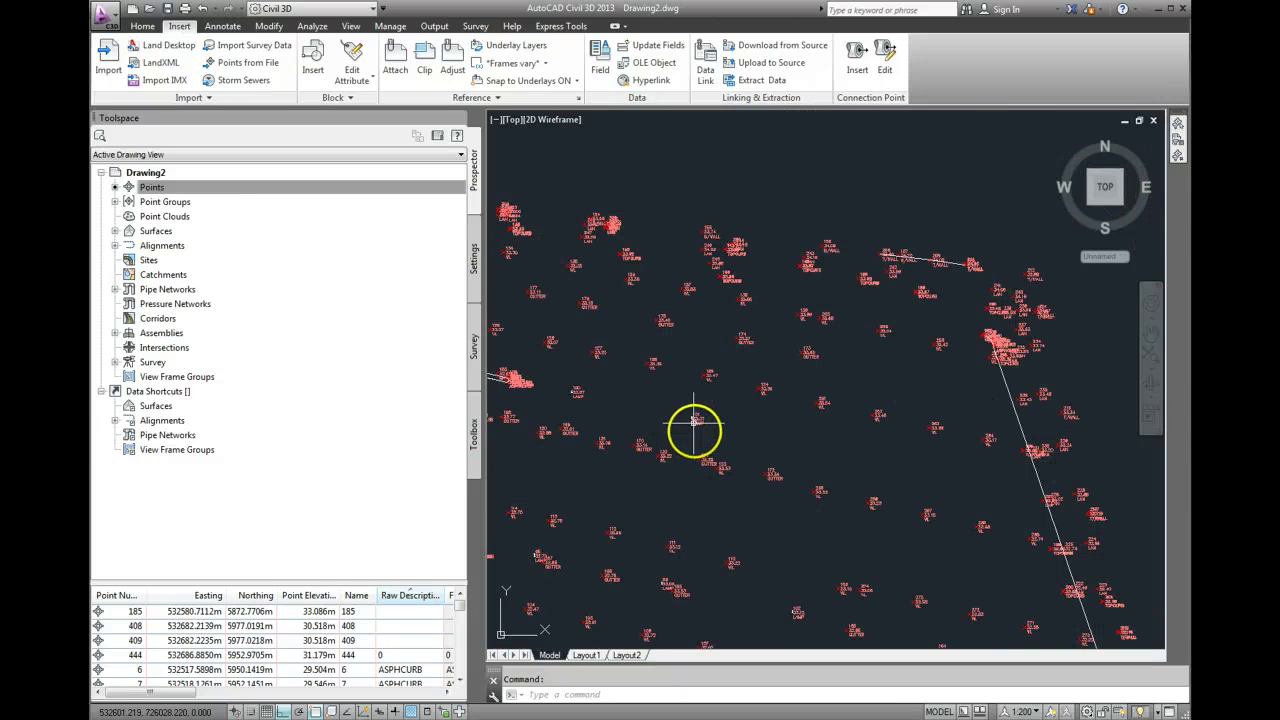
pyautogui.scroll(-2, 780, 380)
pyautogui.scroll(6, 641, 312)
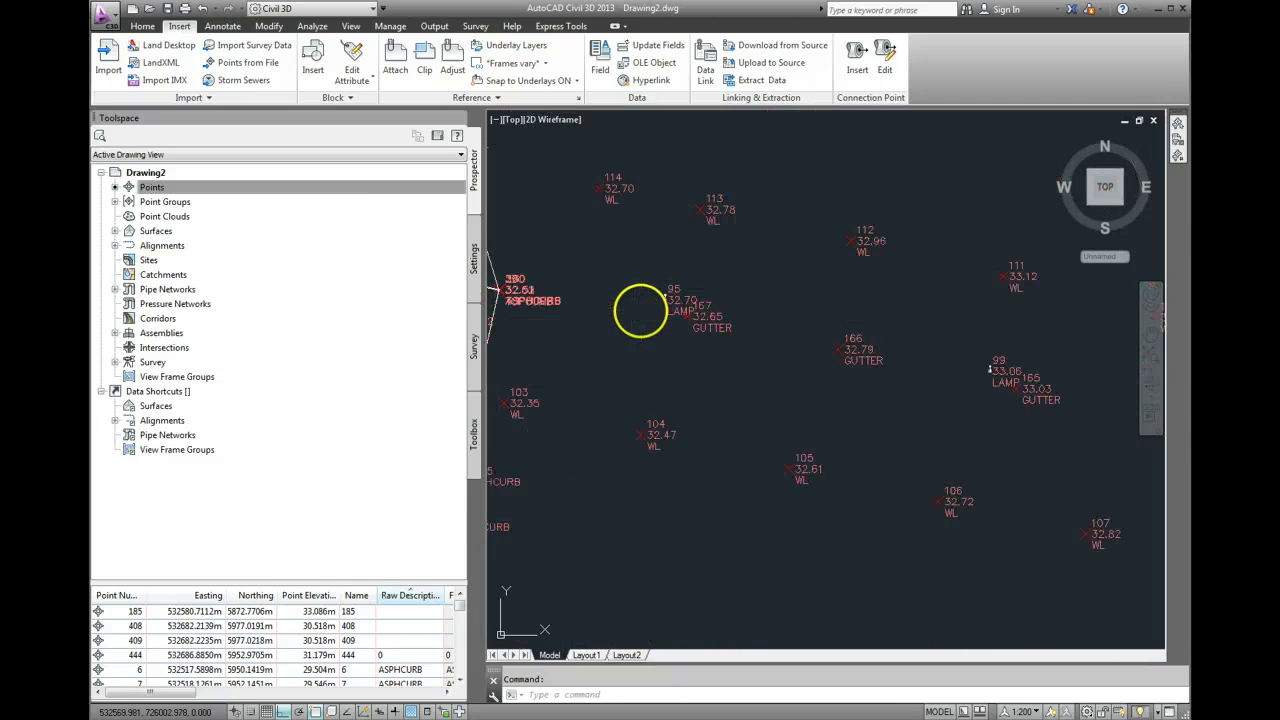